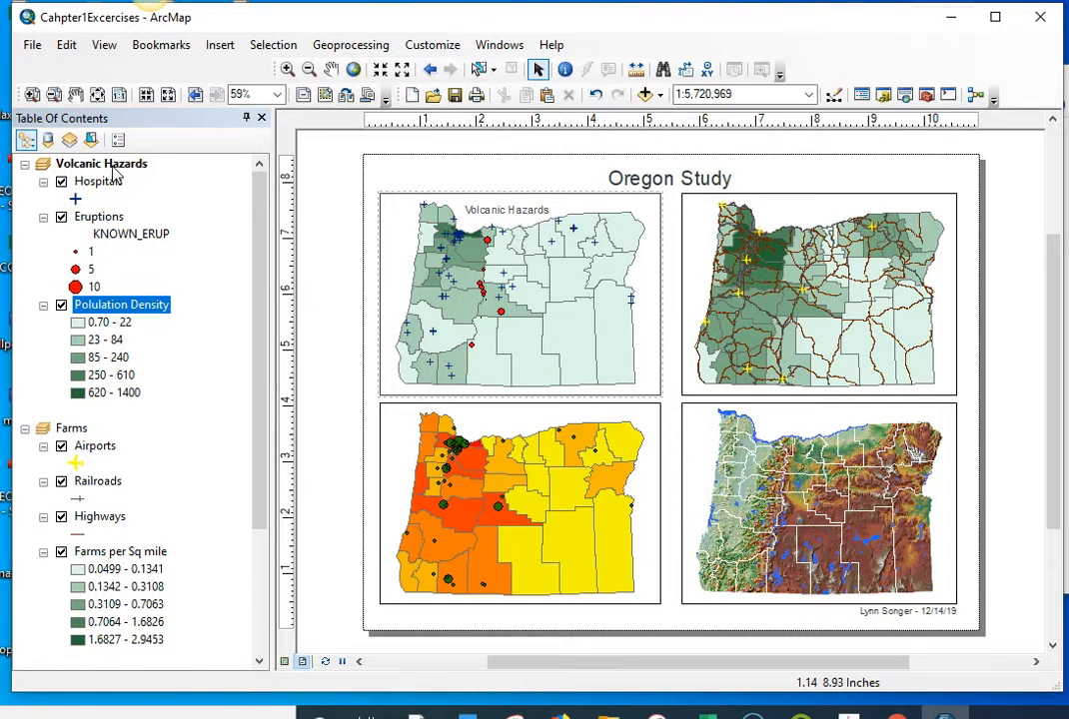
# Step: Collapse the Farms data frame's layer list and start a new legend for the Volcanic Hazards data frame
pyautogui.click(24, 428)
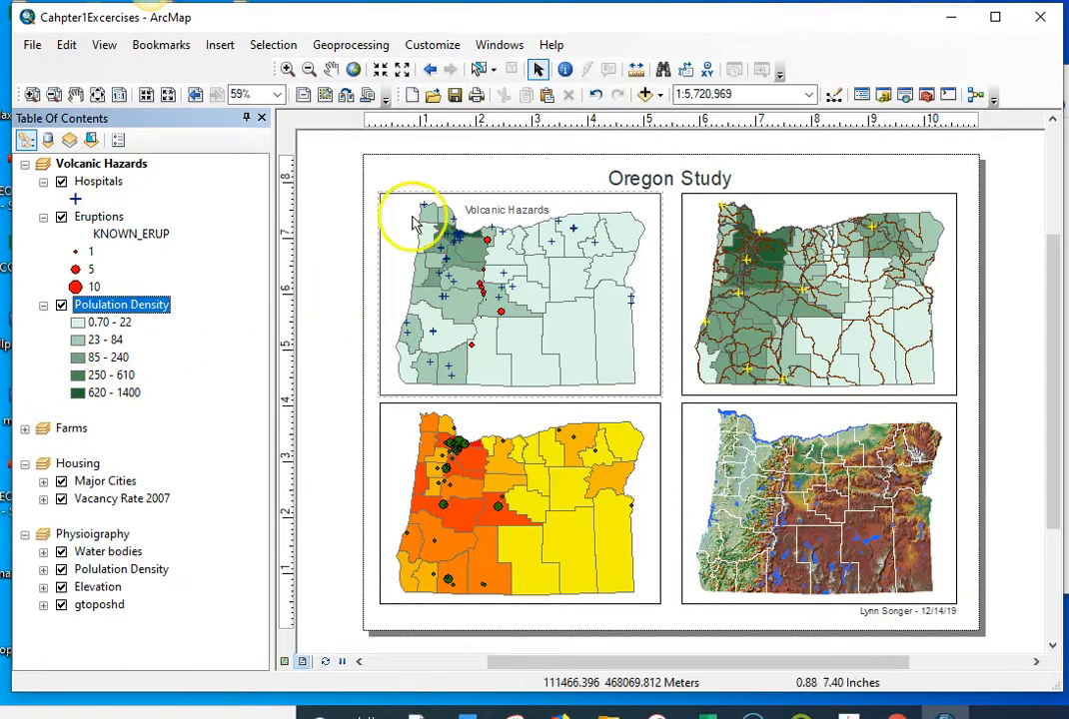
pyautogui.click(229, 48)
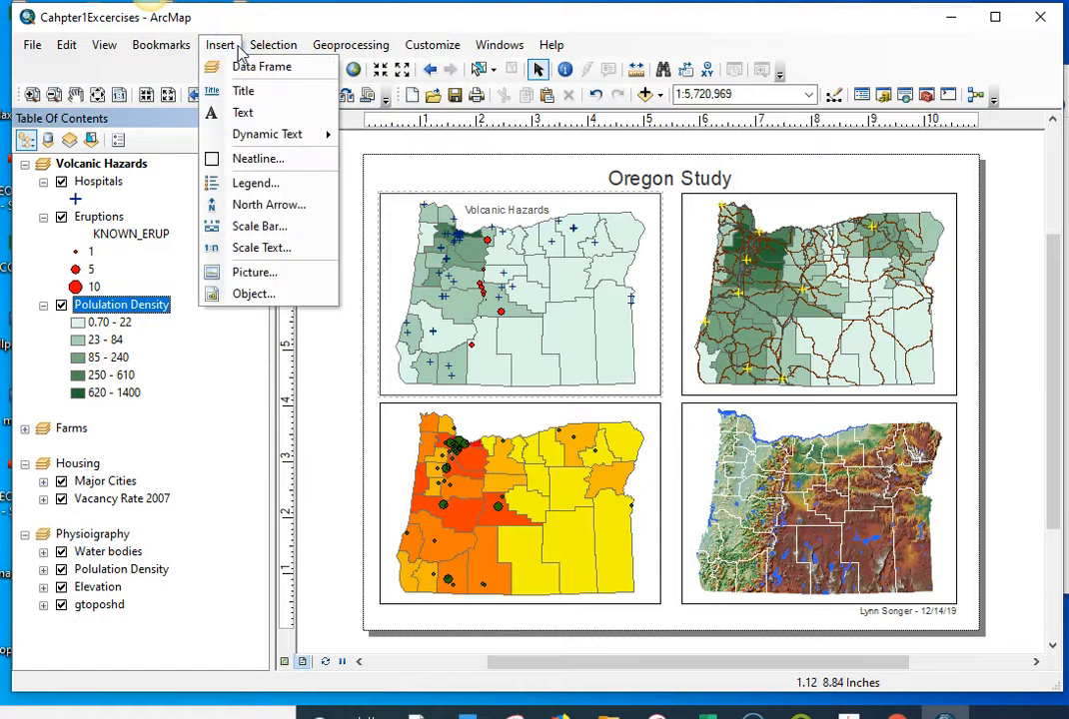
pyautogui.click(238, 182)
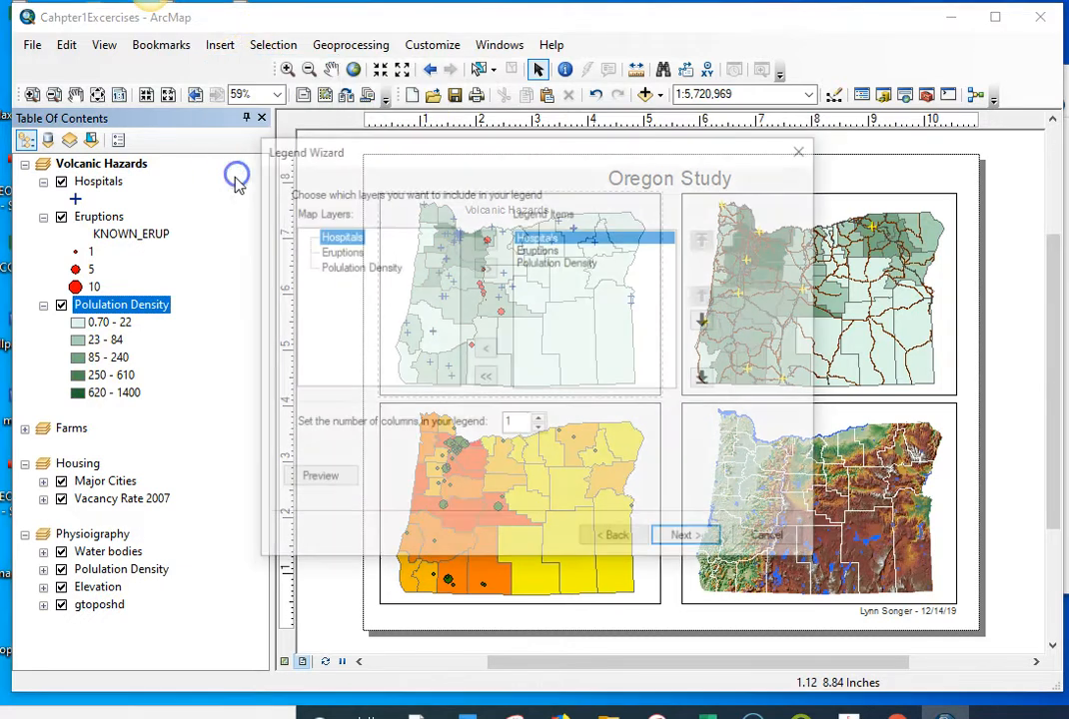
pyautogui.moveTo(654, 155); pyautogui.dragTo(950, 207)
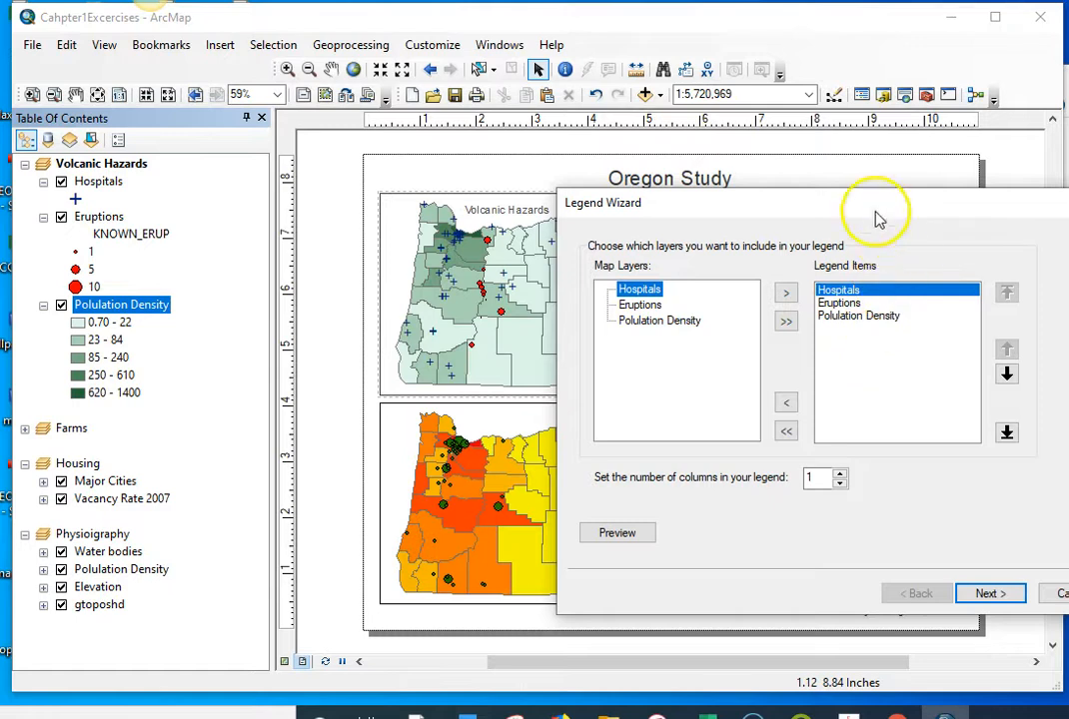
pyautogui.moveTo(870, 207); pyautogui.dragTo(587, 179)
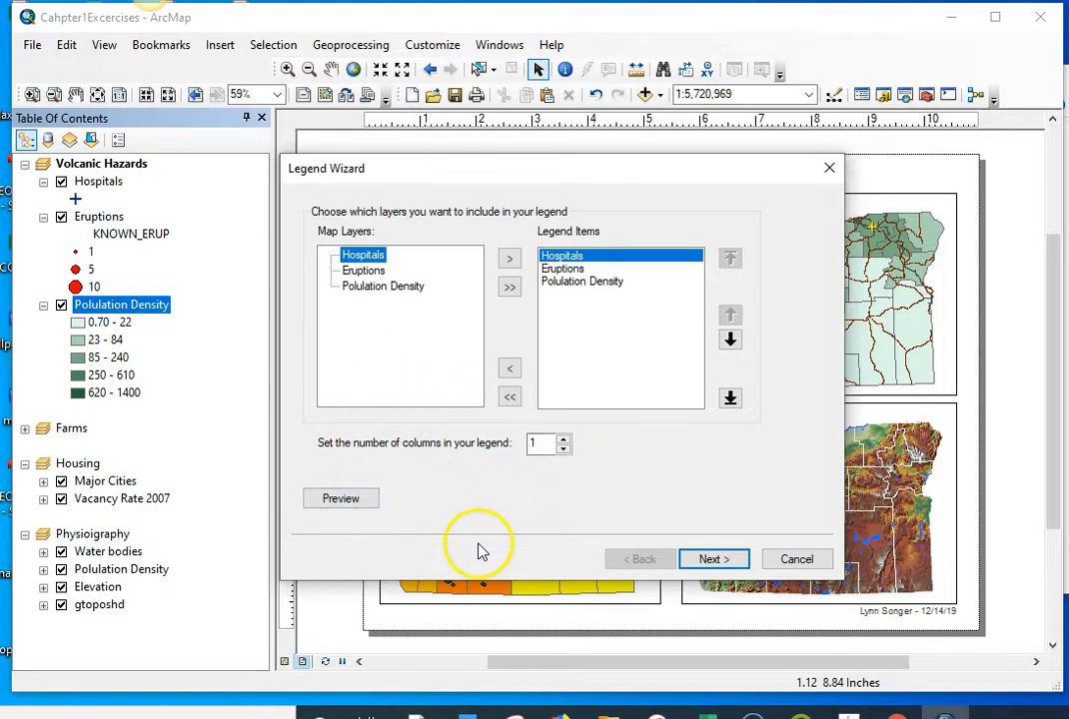
# Step: Remove Polulation Density from the legend items and add it back
pyautogui.click(566, 282)
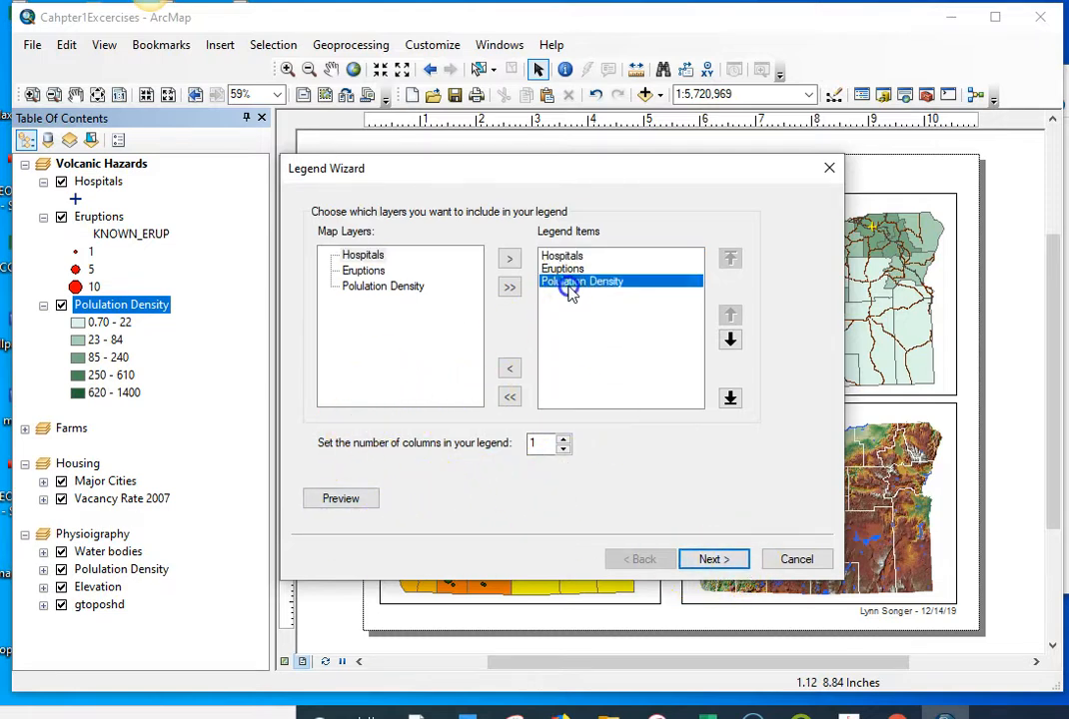
pyautogui.click(510, 369)
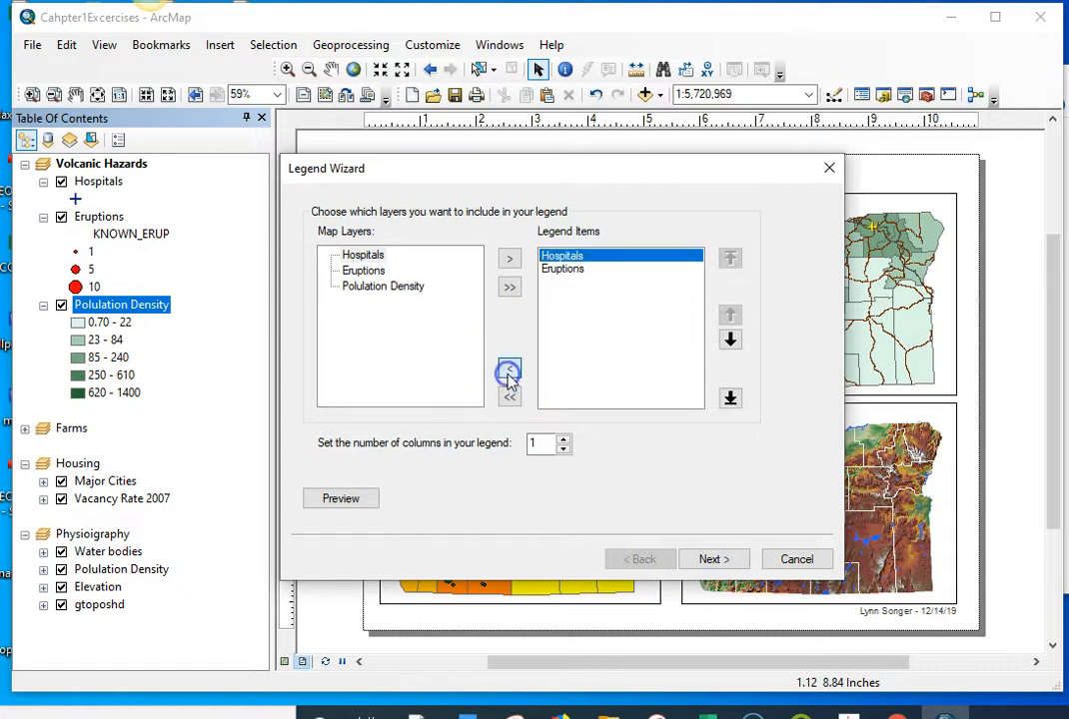
pyautogui.click(366, 287)
pyautogui.click(510, 259)
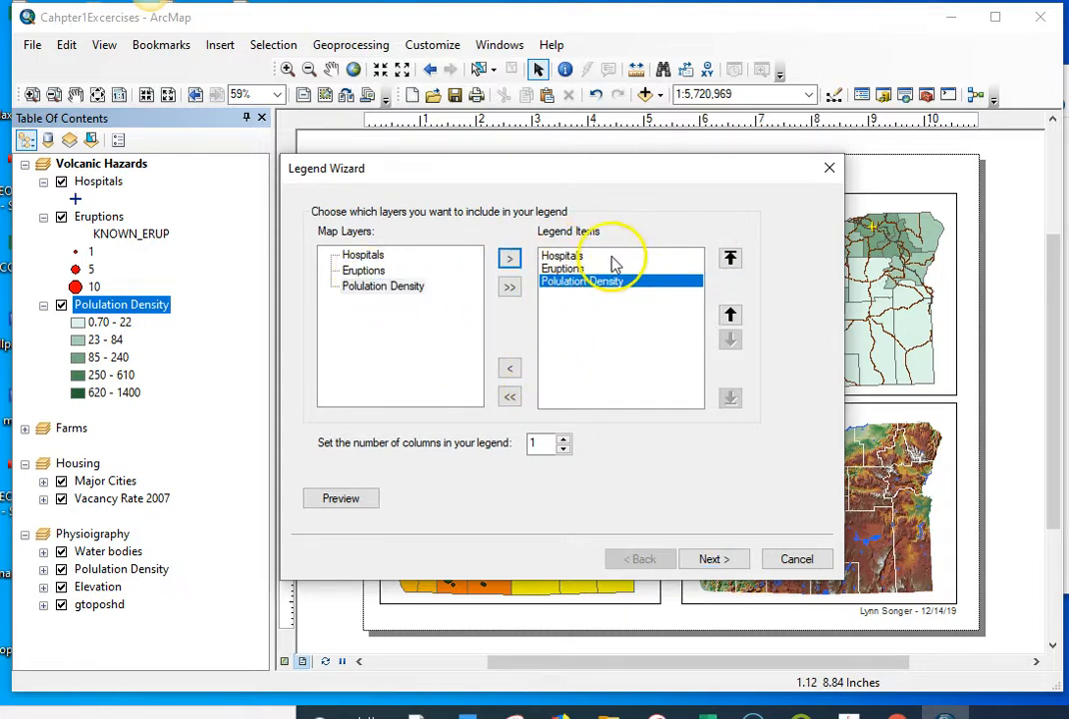
# Step: Order the legend items as Eruptions, Polulation Density, Hospitals and continue to the legend frame settings
pyautogui.click(730, 260)
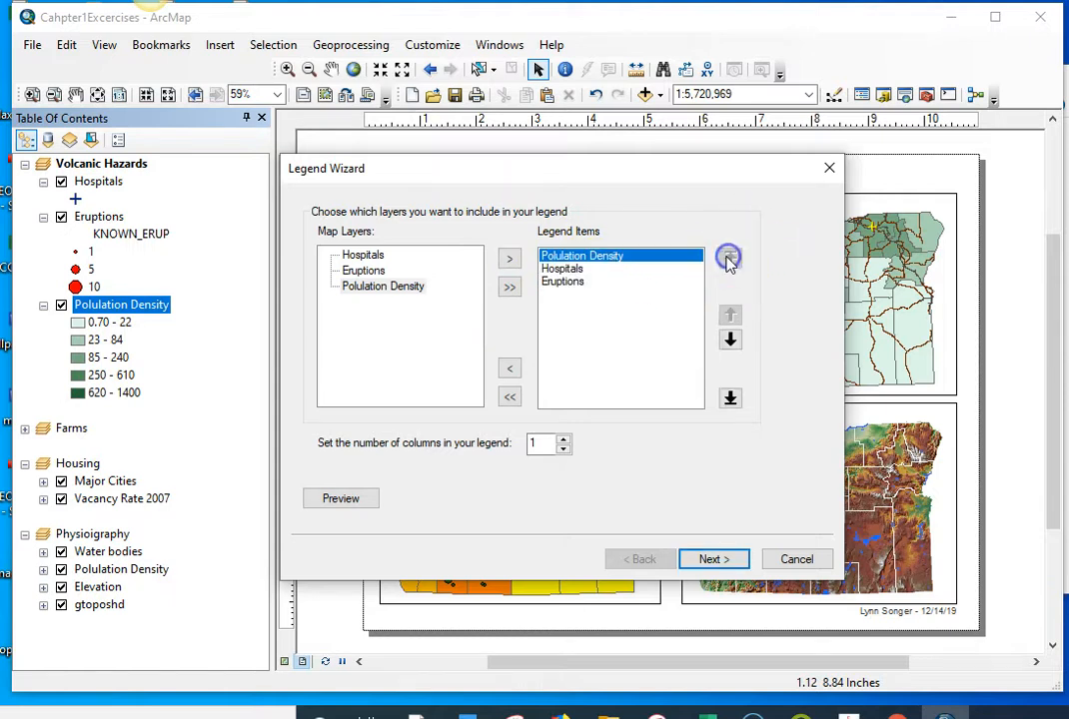
pyautogui.click(564, 270)
pyautogui.click(566, 281)
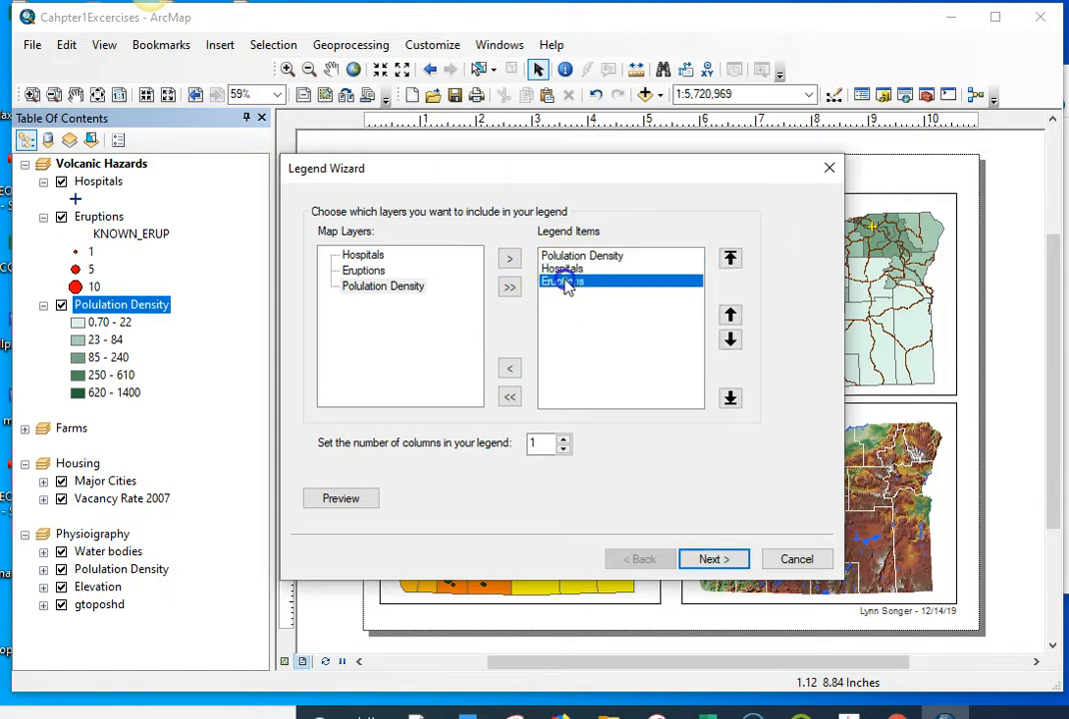
pyautogui.click(730, 259)
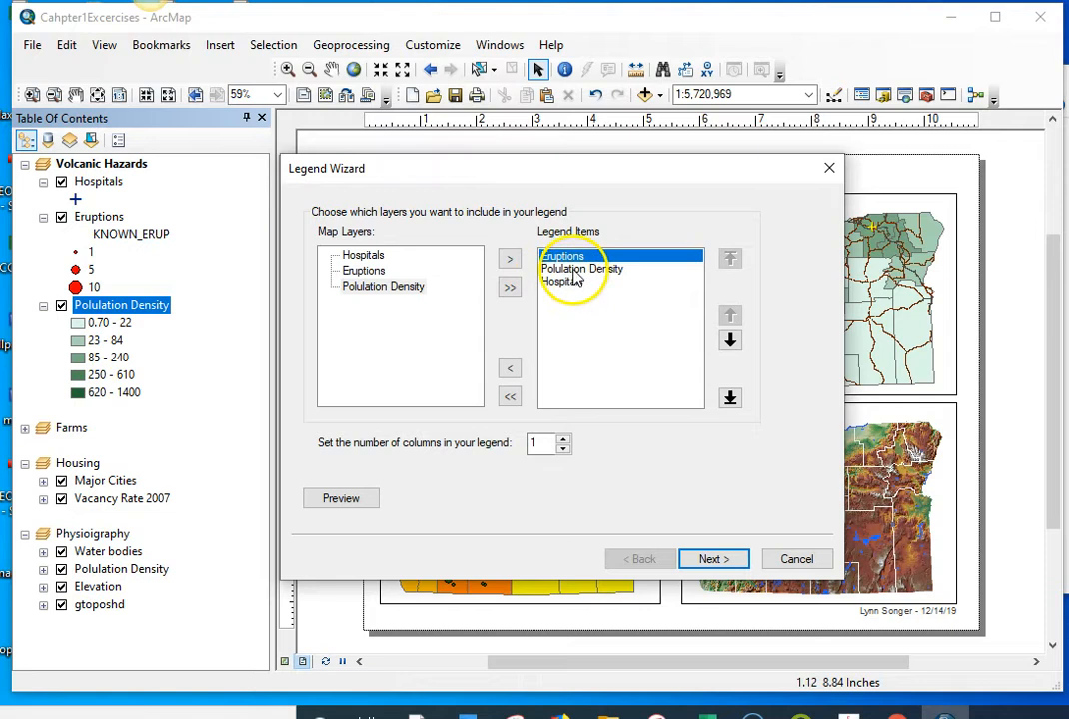
pyautogui.click(714, 560)
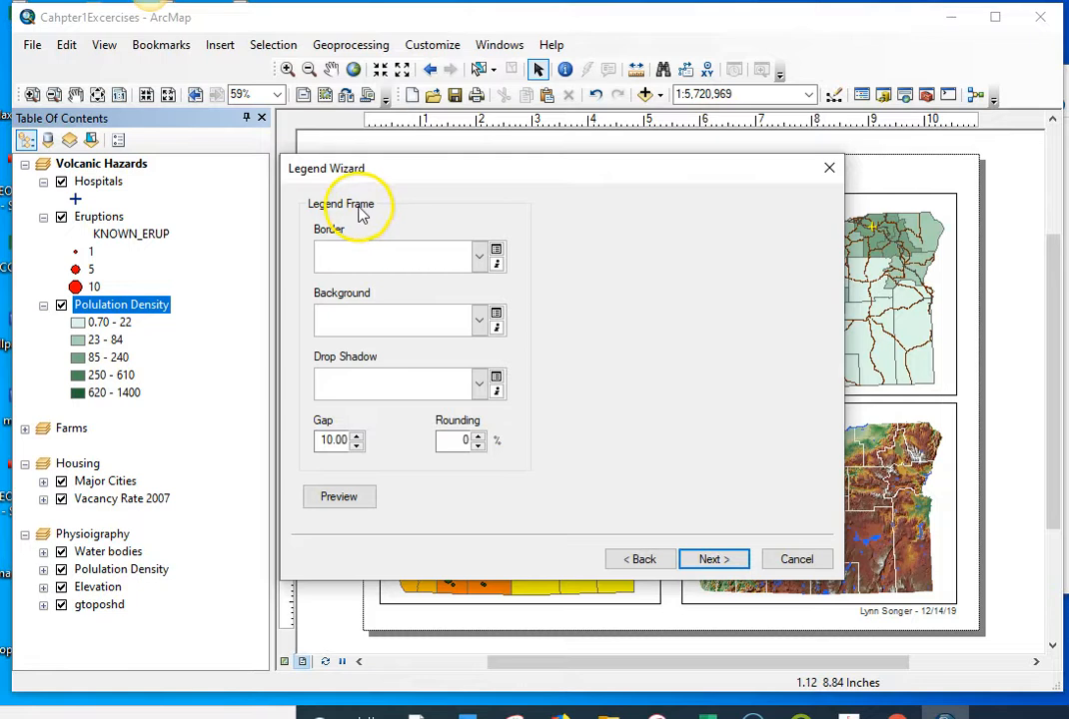
# Step: Give the legend frame a 0.5 Point border and a White background
pyautogui.click(481, 257)
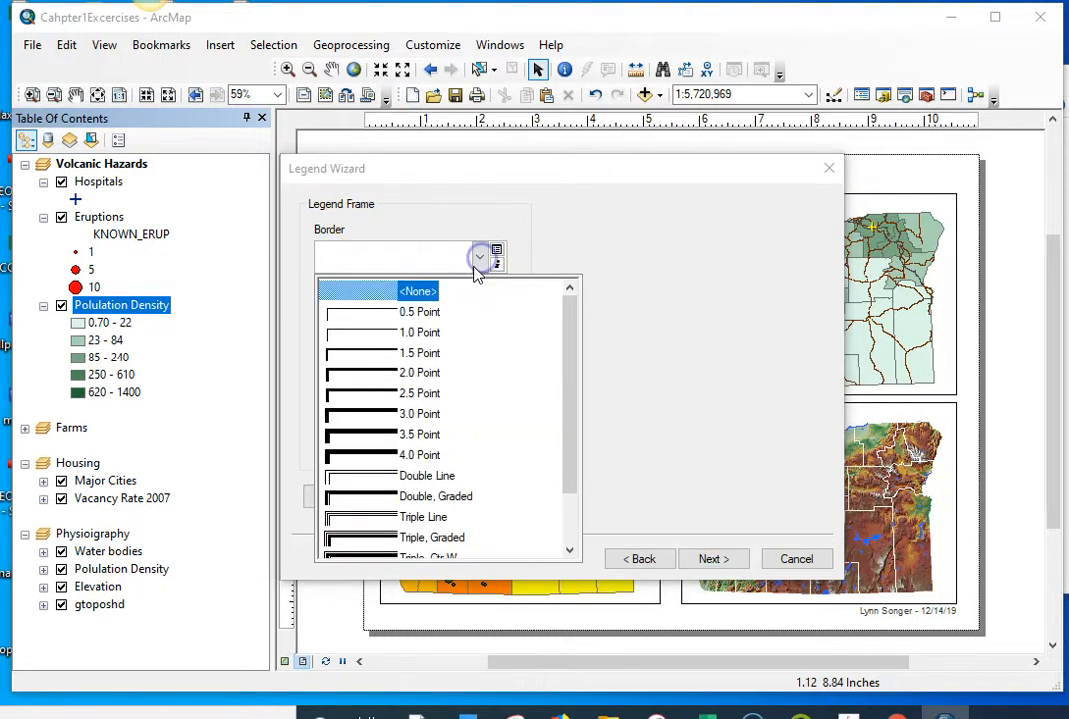
pyautogui.click(377, 310)
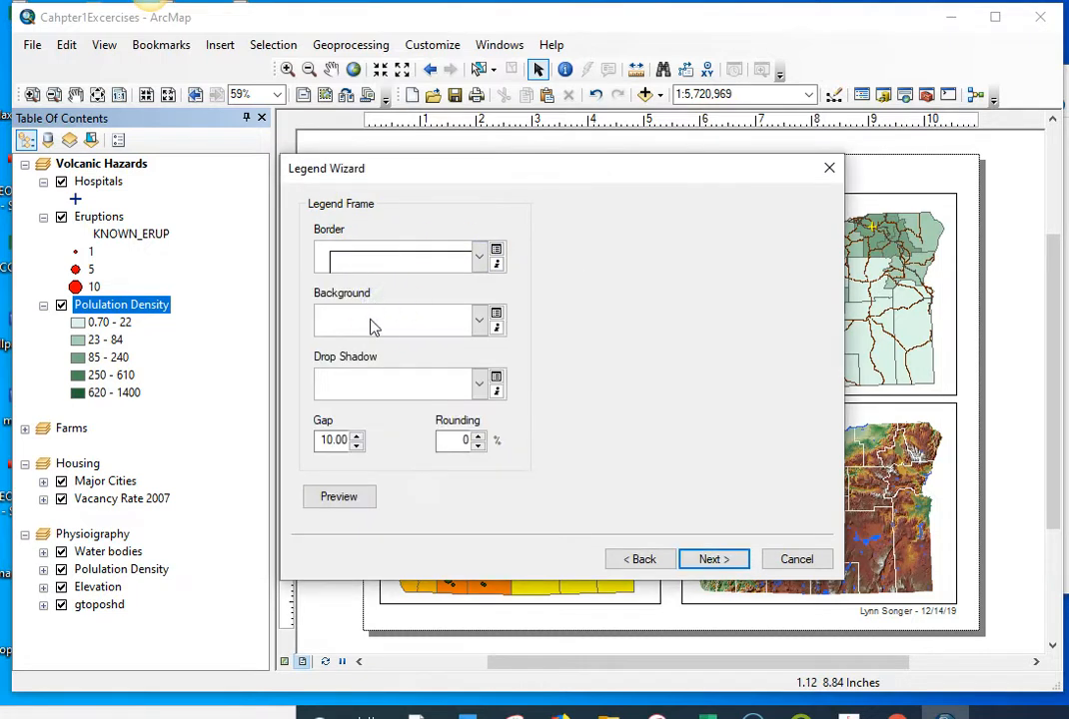
pyautogui.click(490, 326)
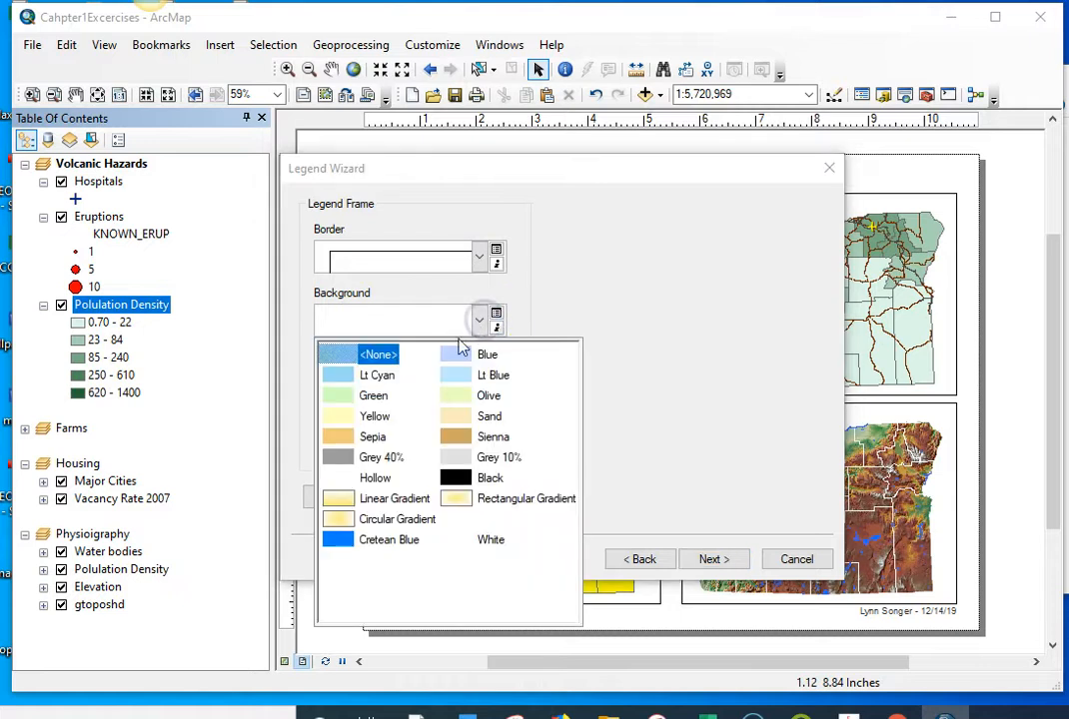
pyautogui.click(462, 540)
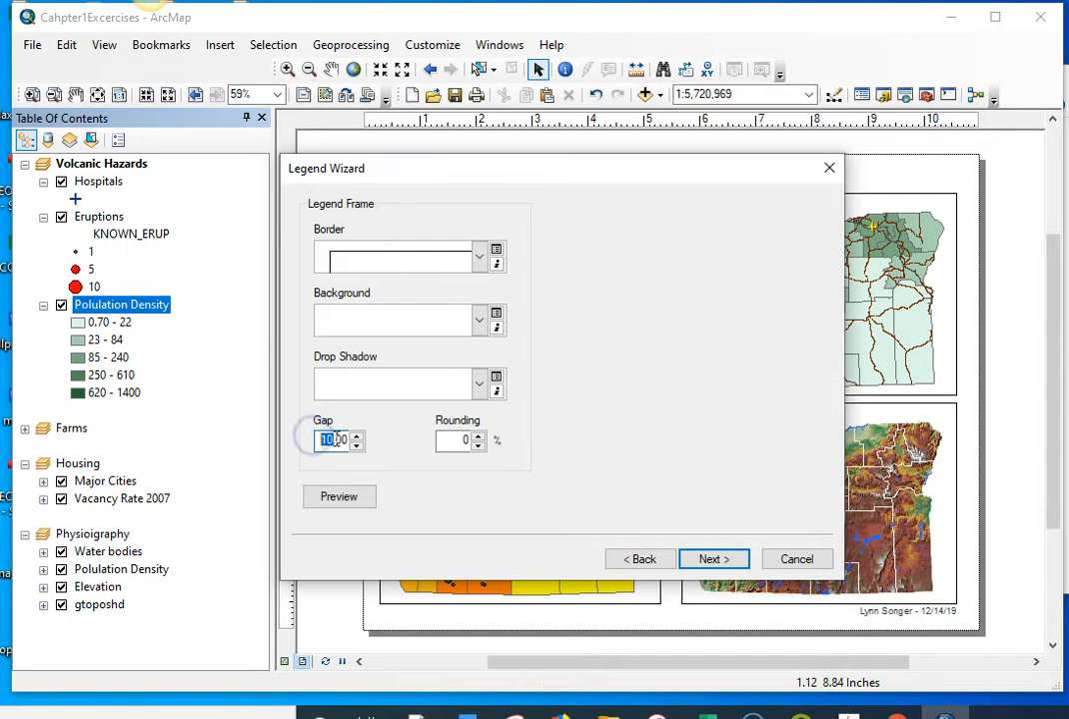
# Step: Set the legend frame's gap to 0.00 and its background and border to <None>
pyautogui.write('5')
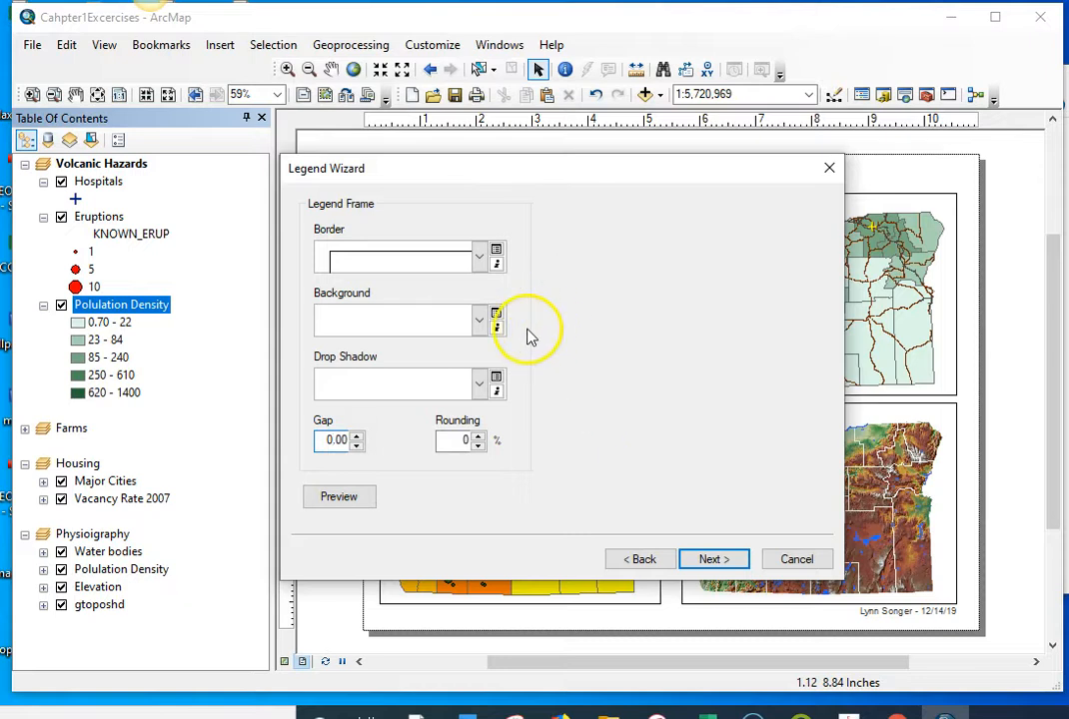
pyautogui.click(711, 560)
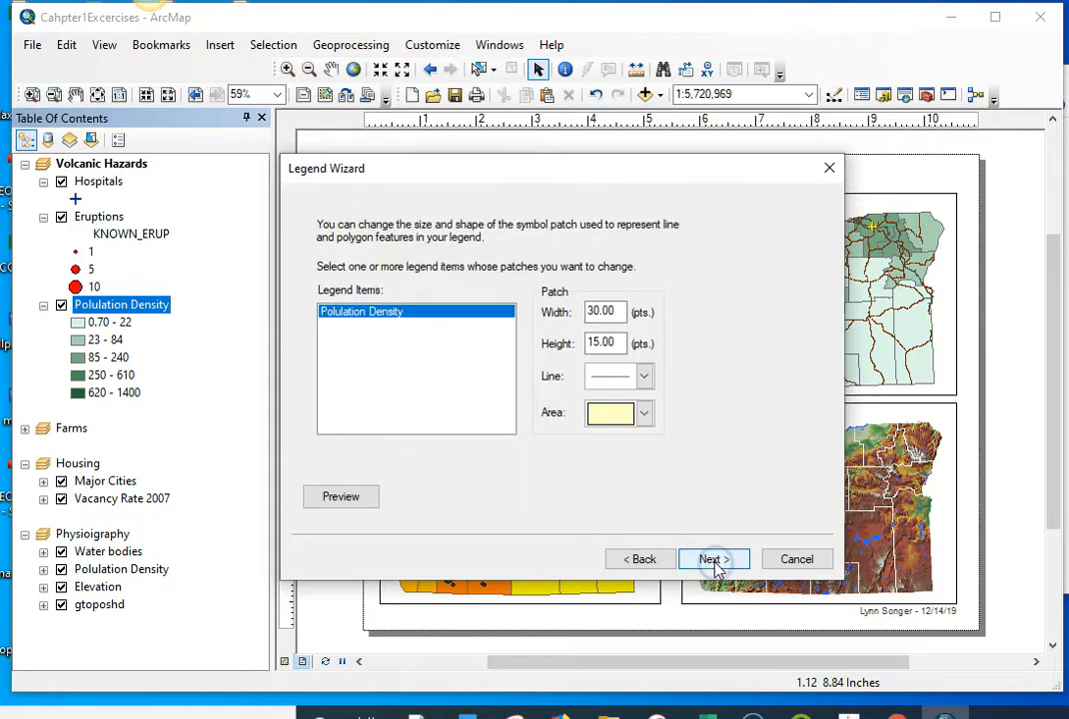
pyautogui.click(642, 564)
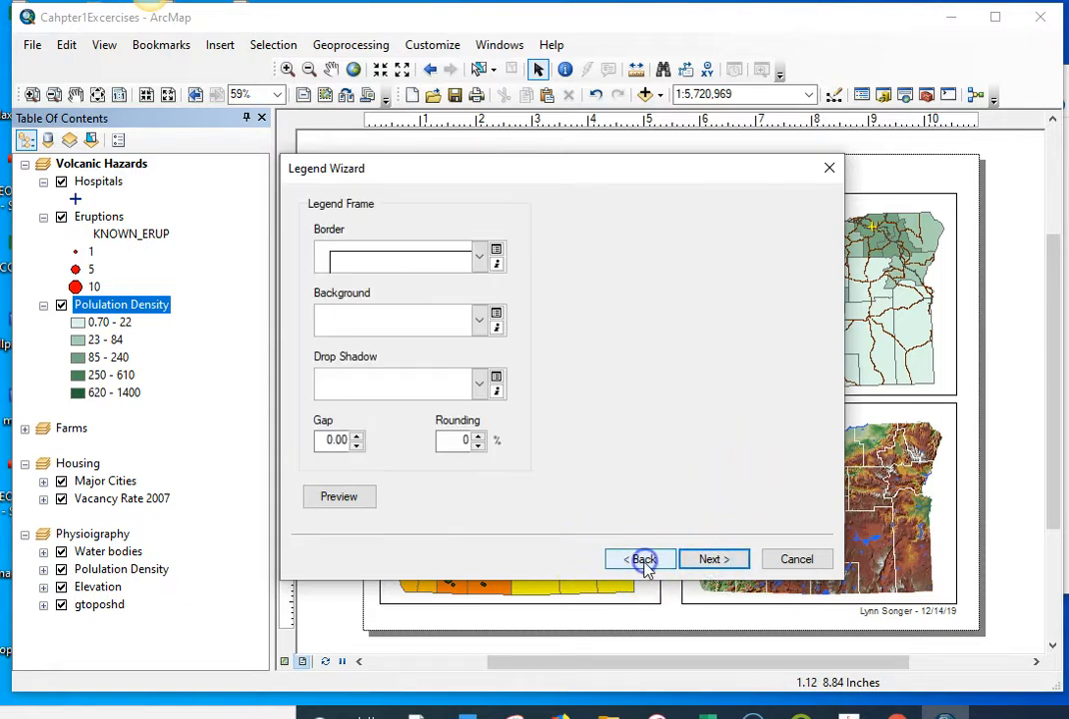
pyautogui.click(480, 325)
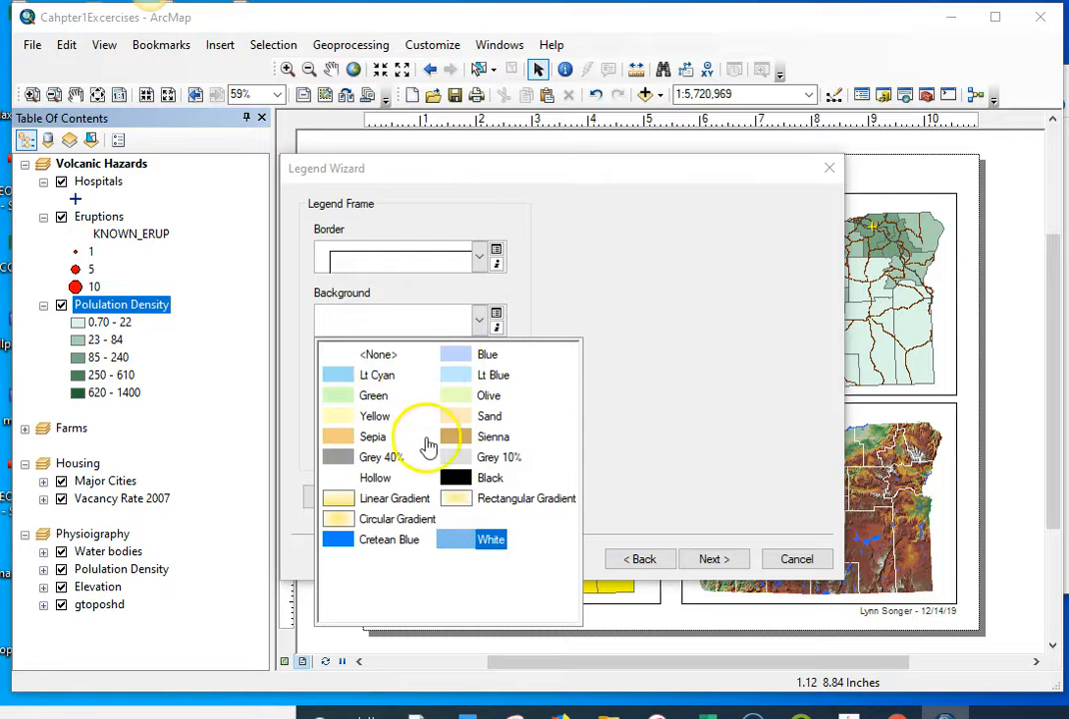
pyautogui.click(358, 359)
pyautogui.click(480, 258)
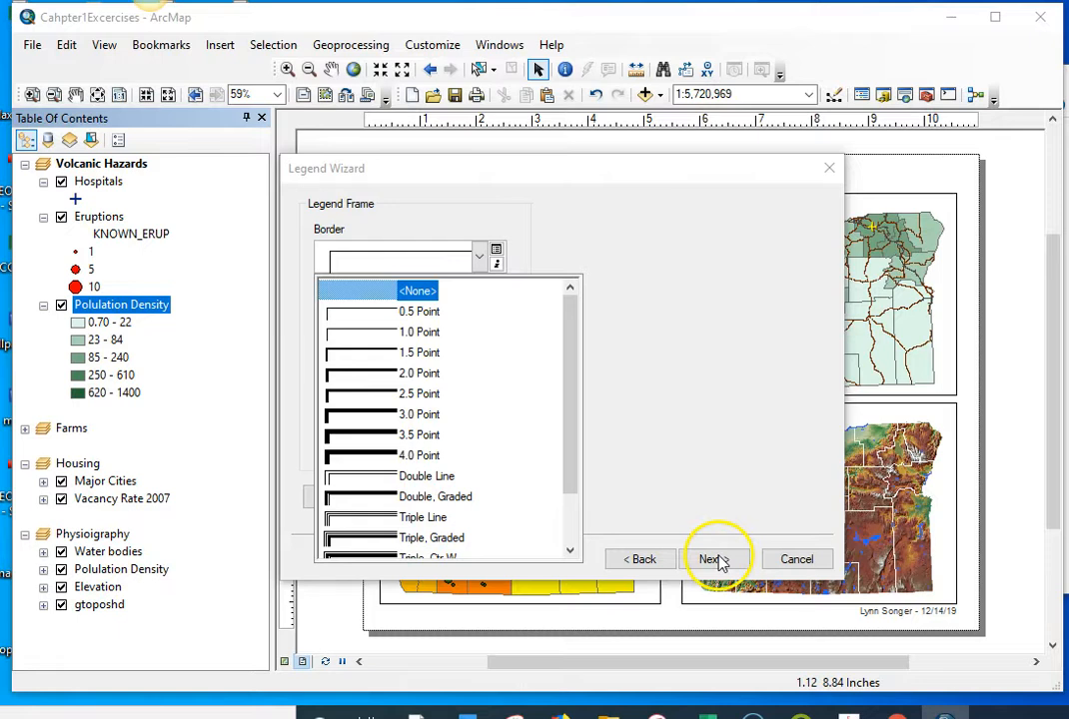
pyautogui.click(404, 292)
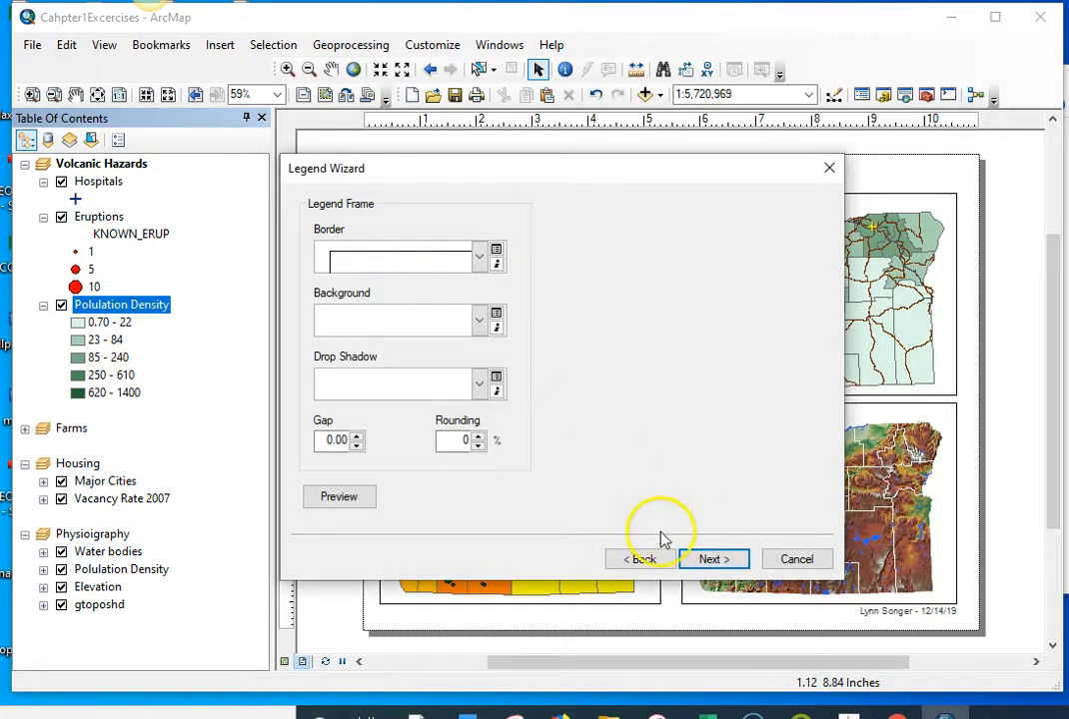
pyautogui.click(476, 260)
pyautogui.click(394, 289)
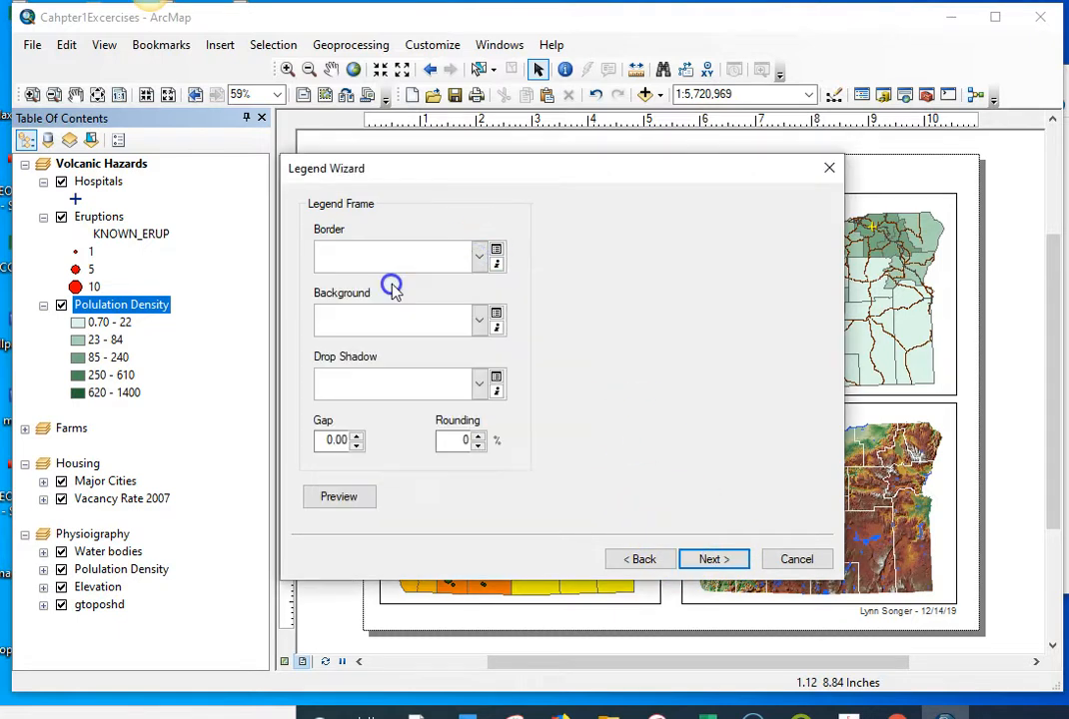
# Step: Accept the default patch and spacing settings and finish creating the legend
pyautogui.click(715, 560)
pyautogui.click(714, 563)
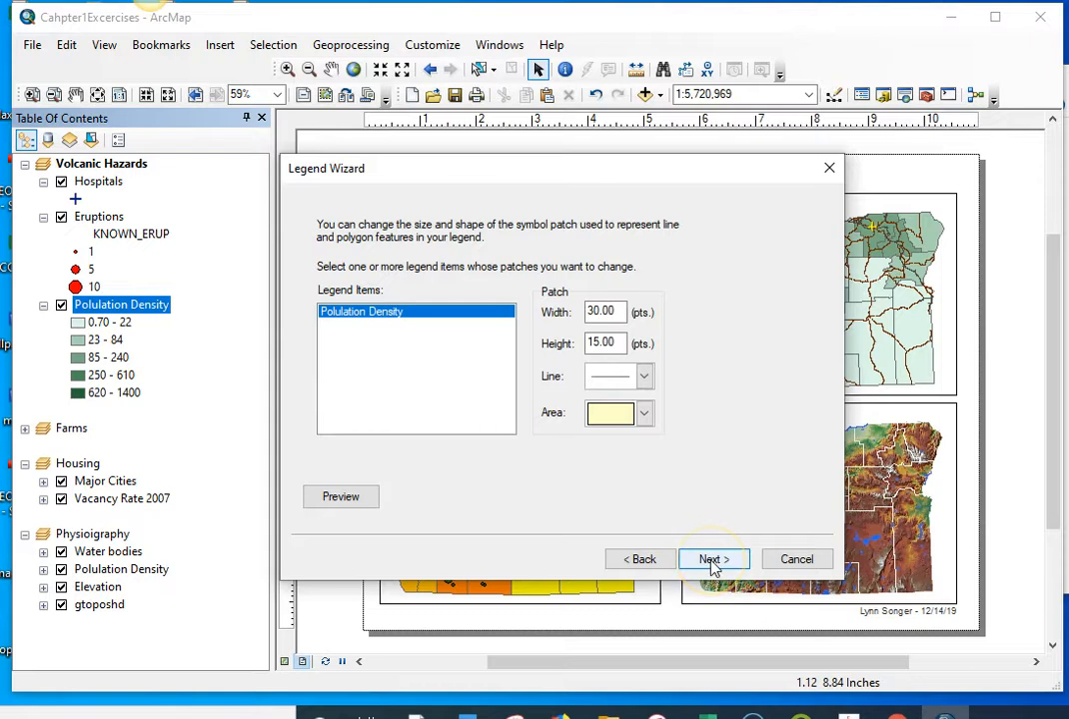
pyautogui.click(714, 561)
pyautogui.click(711, 561)
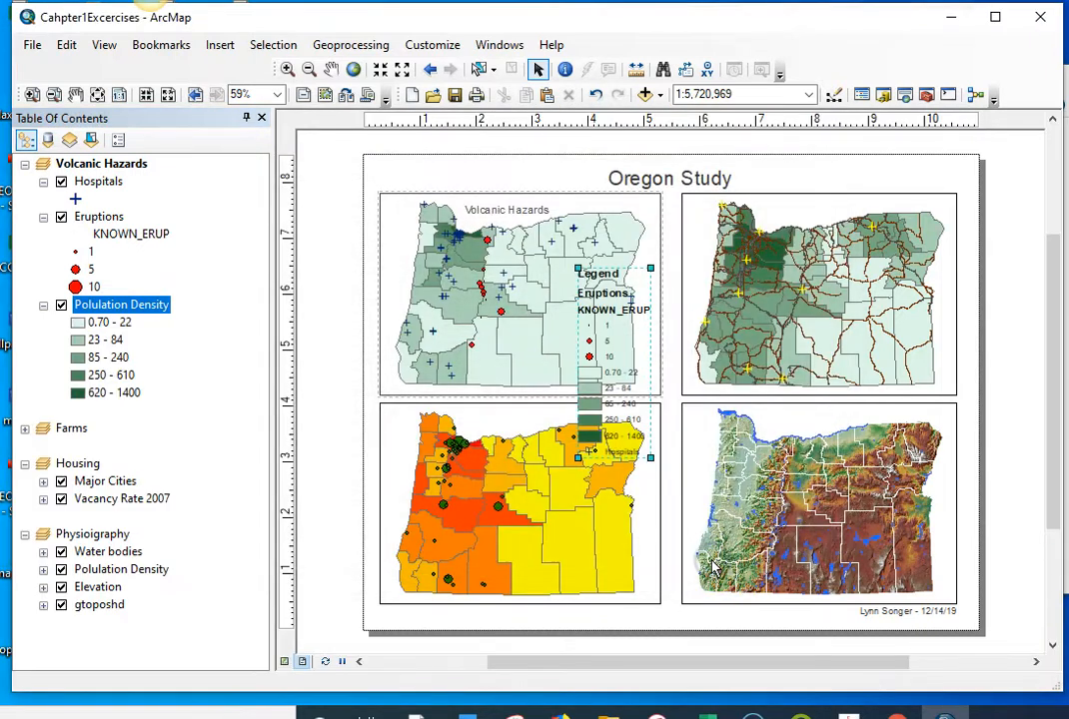
# Step: Shrink the legend and place it inside the Volcanic Hazards map over Oregon's southeast corner, just clear of the state's eastern border
pyautogui.moveTo(561, 415); pyautogui.dragTo(619, 326)
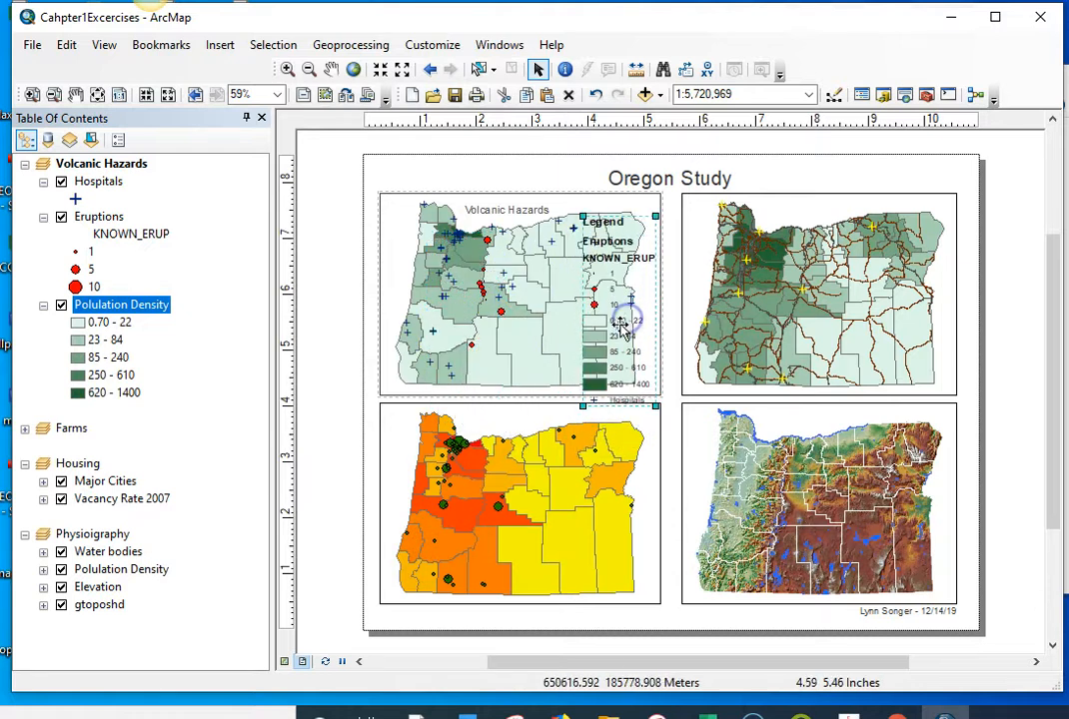
pyautogui.doubleClick(610, 322)
pyautogui.moveTo(644, 208); pyautogui.dragTo(614, 312)
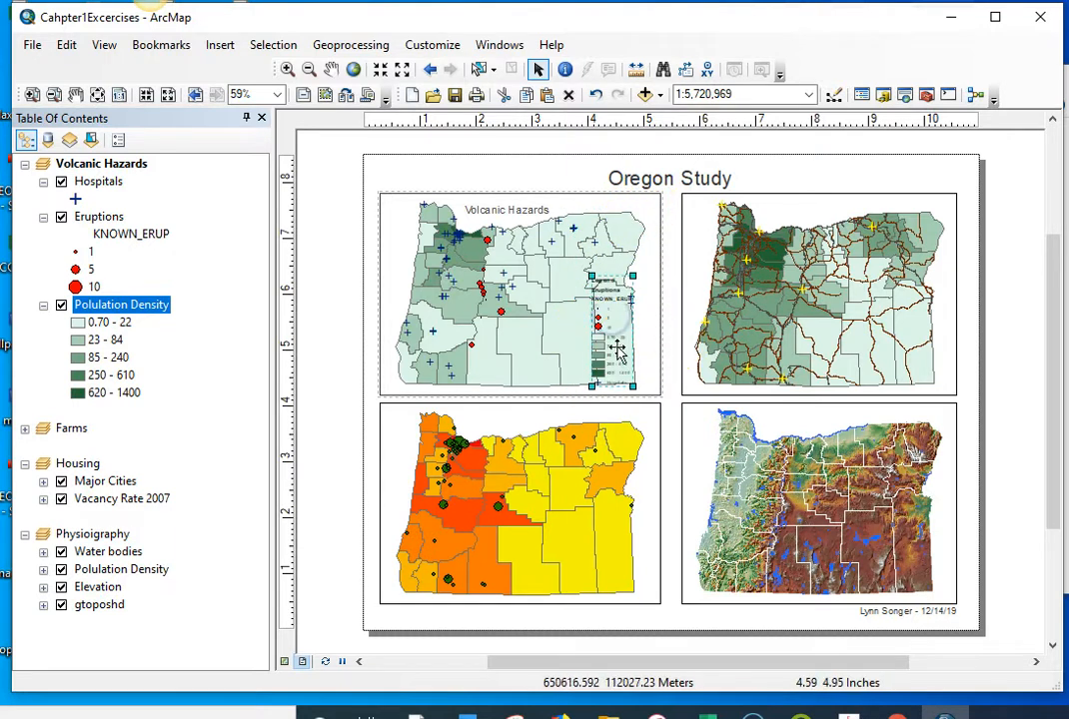
pyautogui.click(277, 95)
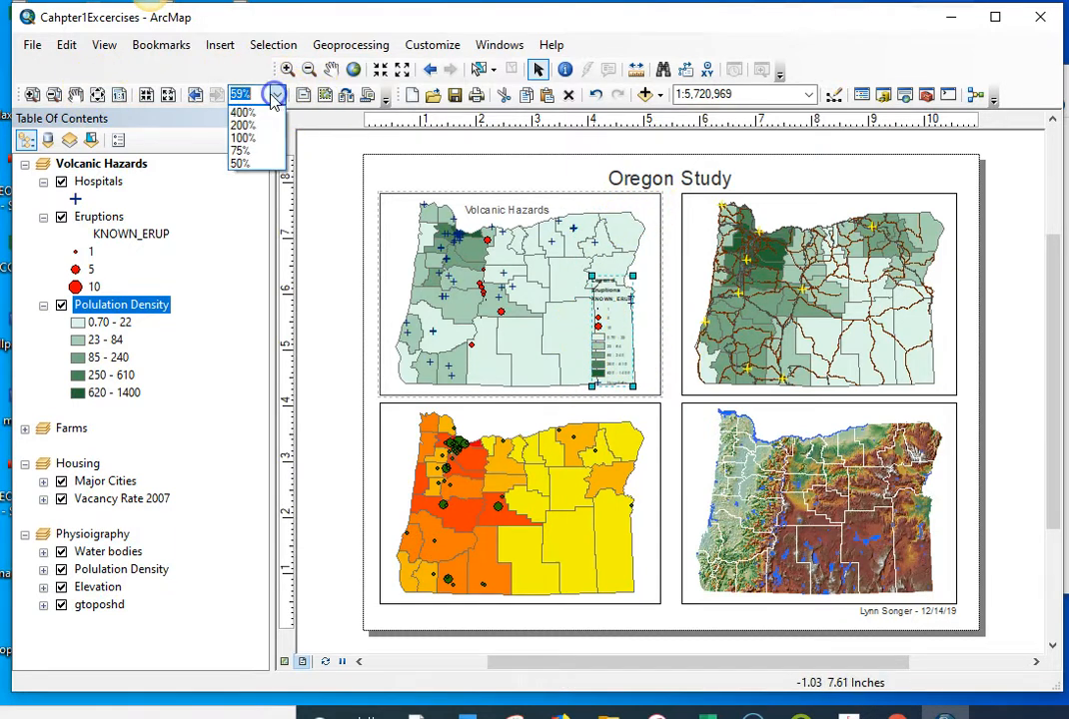
pyautogui.click(246, 138)
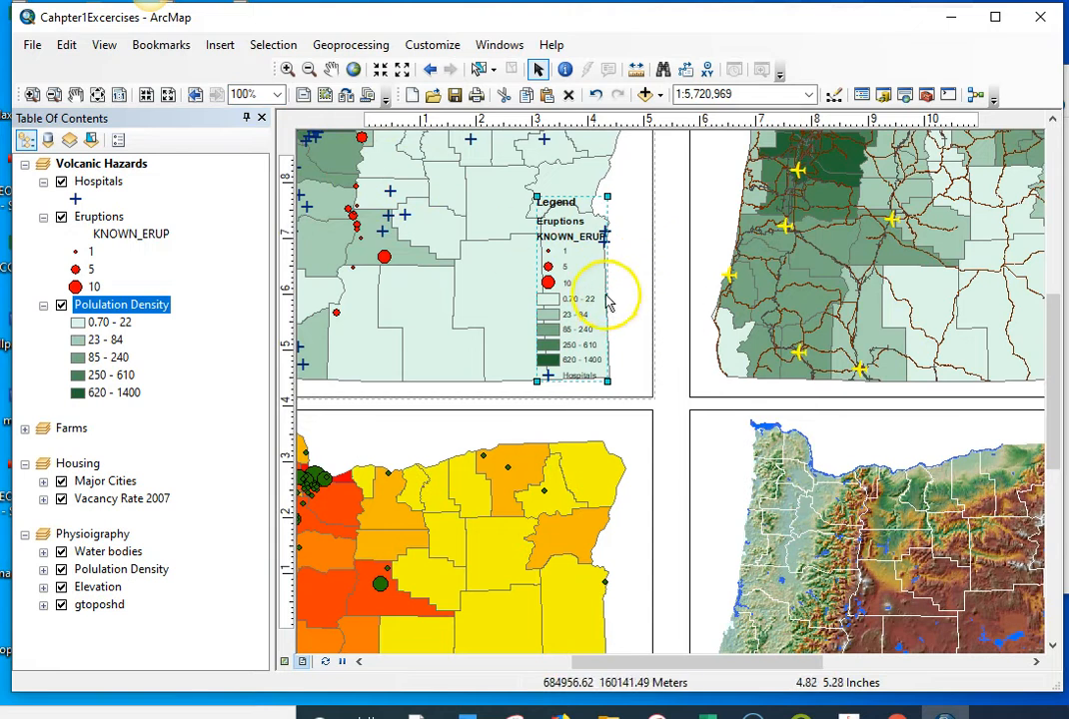
pyautogui.moveTo(574, 302)
pyautogui.mouseDown()
pyautogui.moveTo(543, 307)
pyautogui.moveTo(550, 320)
pyautogui.moveTo(561, 314)
pyautogui.mouseUp()
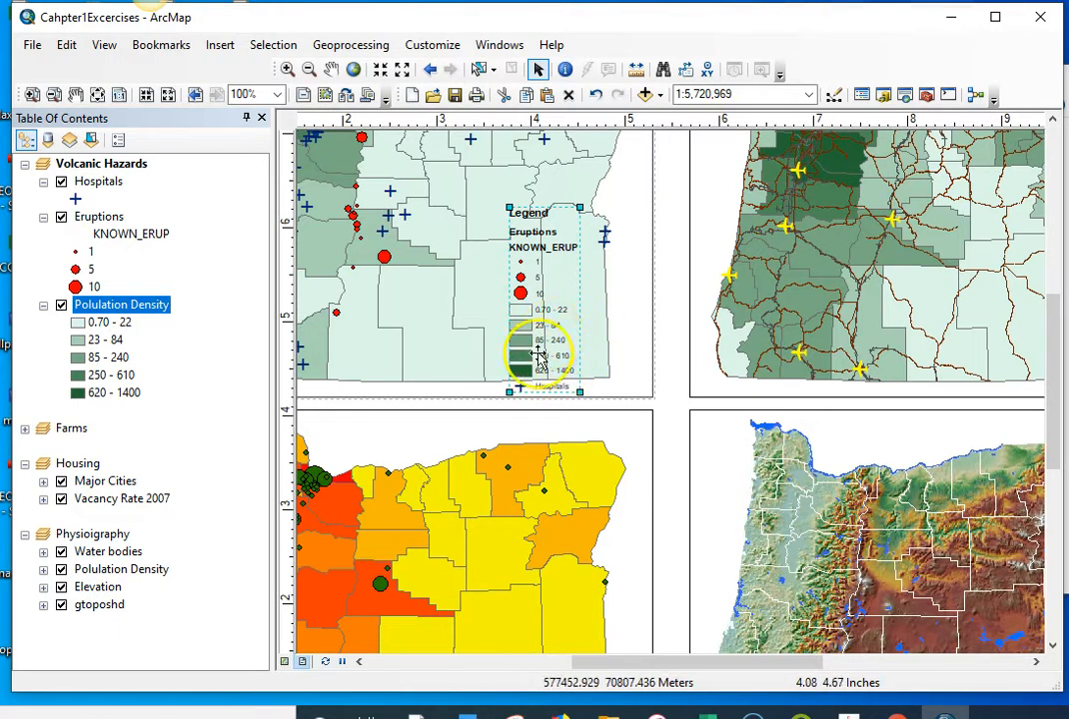
# Step: Hide the title of the Volcanic Hazards legend
pyautogui.click(540, 303)
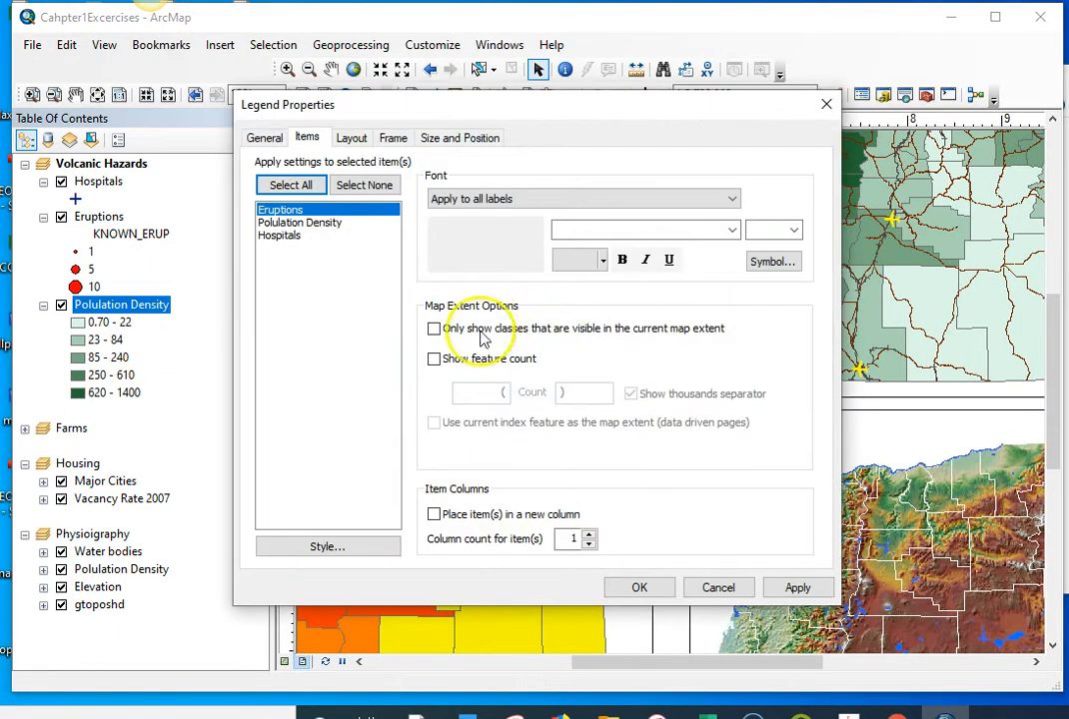
pyautogui.click(274, 141)
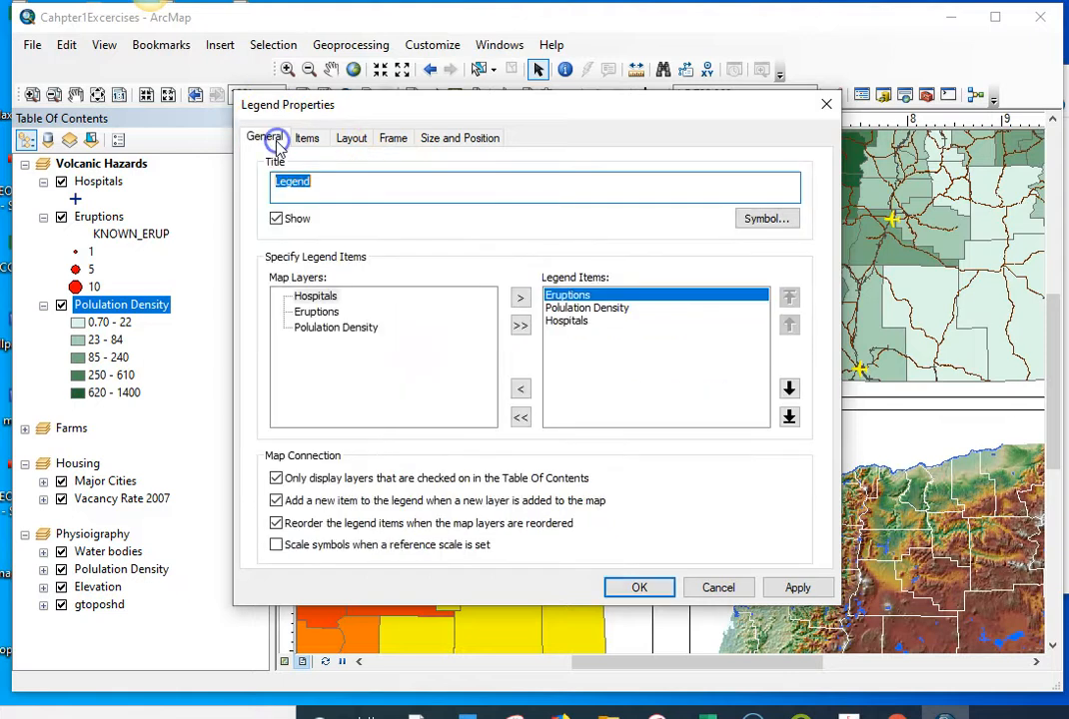
pyautogui.click(276, 217)
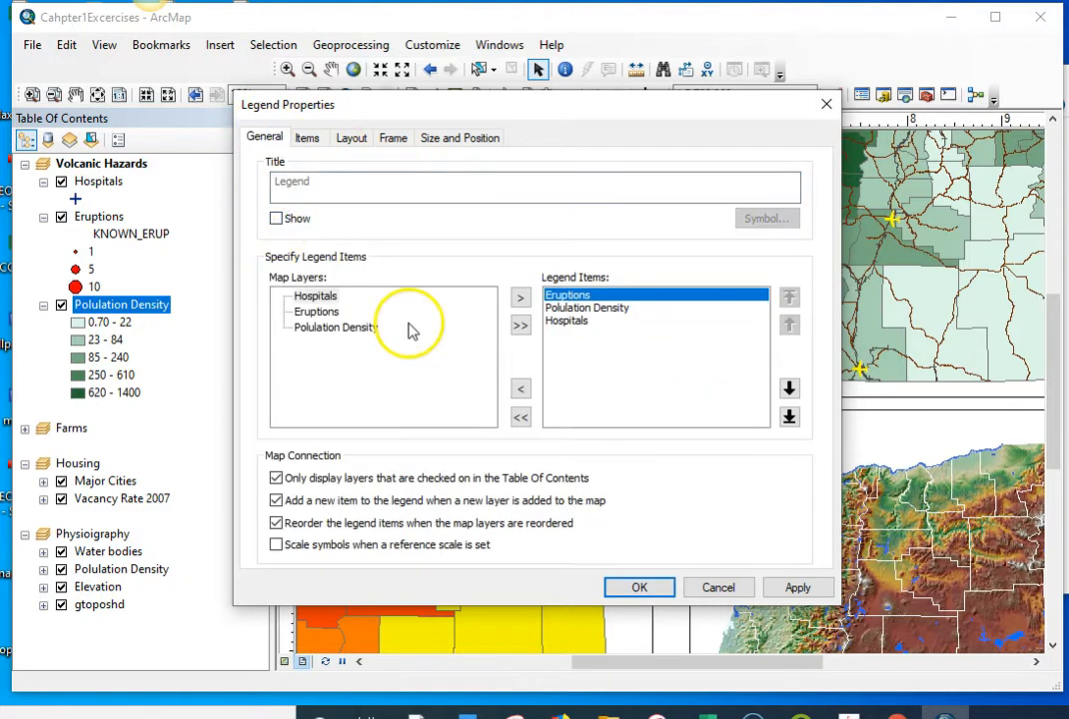
pyautogui.click(637, 590)
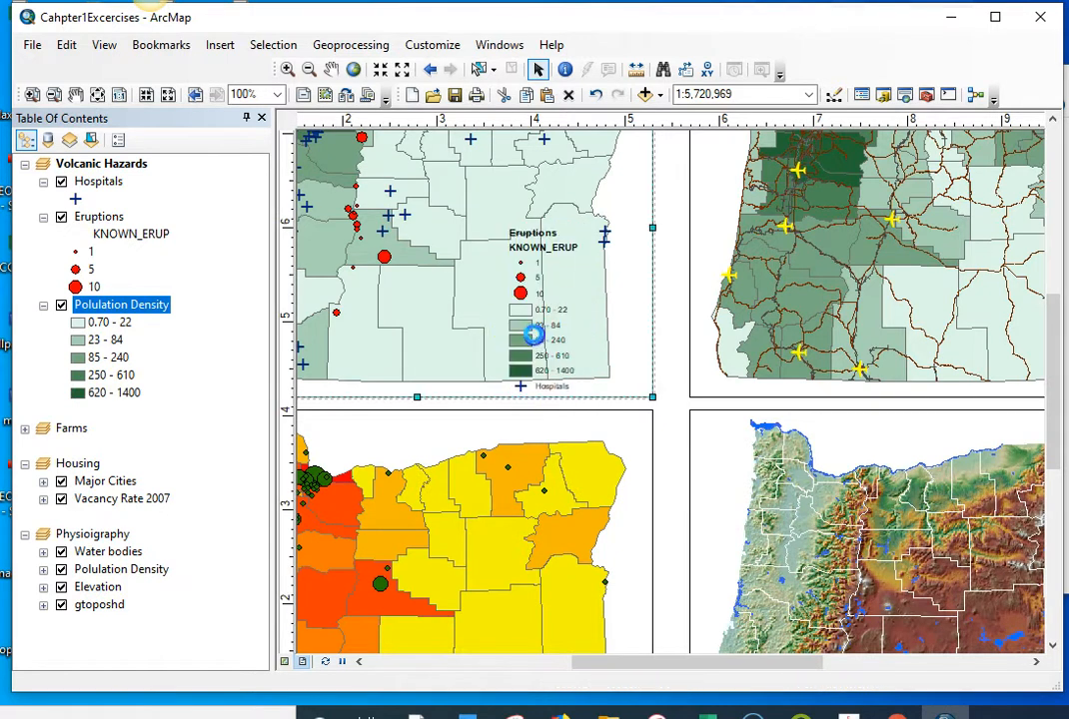
# Step: Move Hospitals to the top of the Volcanic Hazards legend's item order, above Eruptions and Polulation Density
pyautogui.click(531, 338)
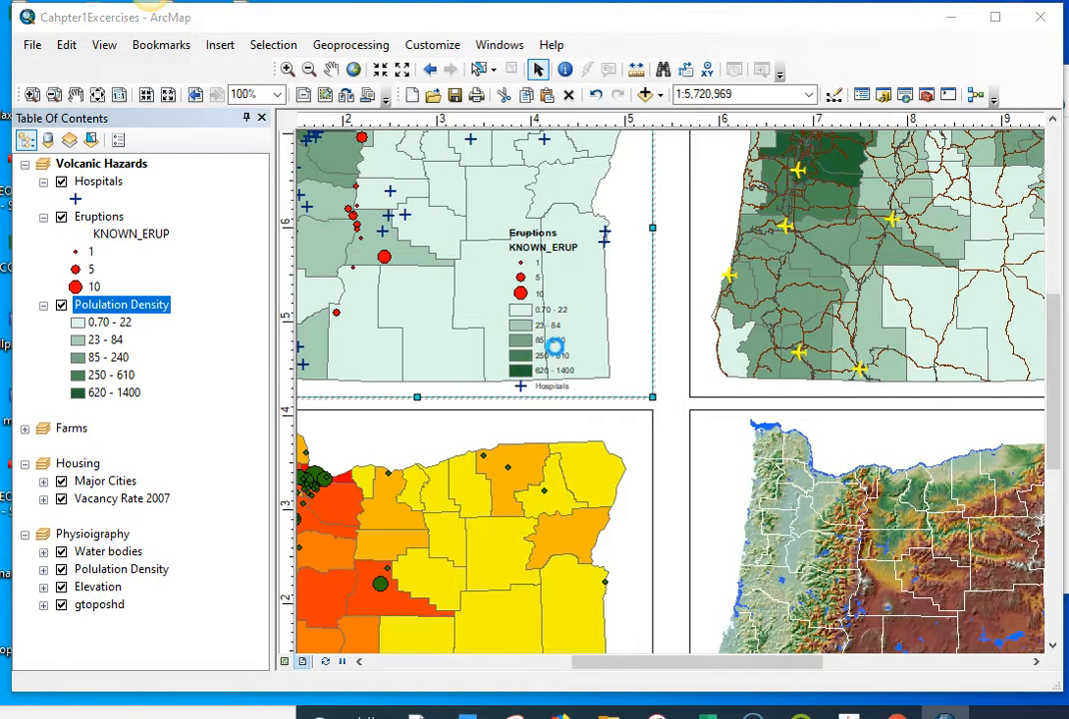
pyautogui.doubleClick(551, 356)
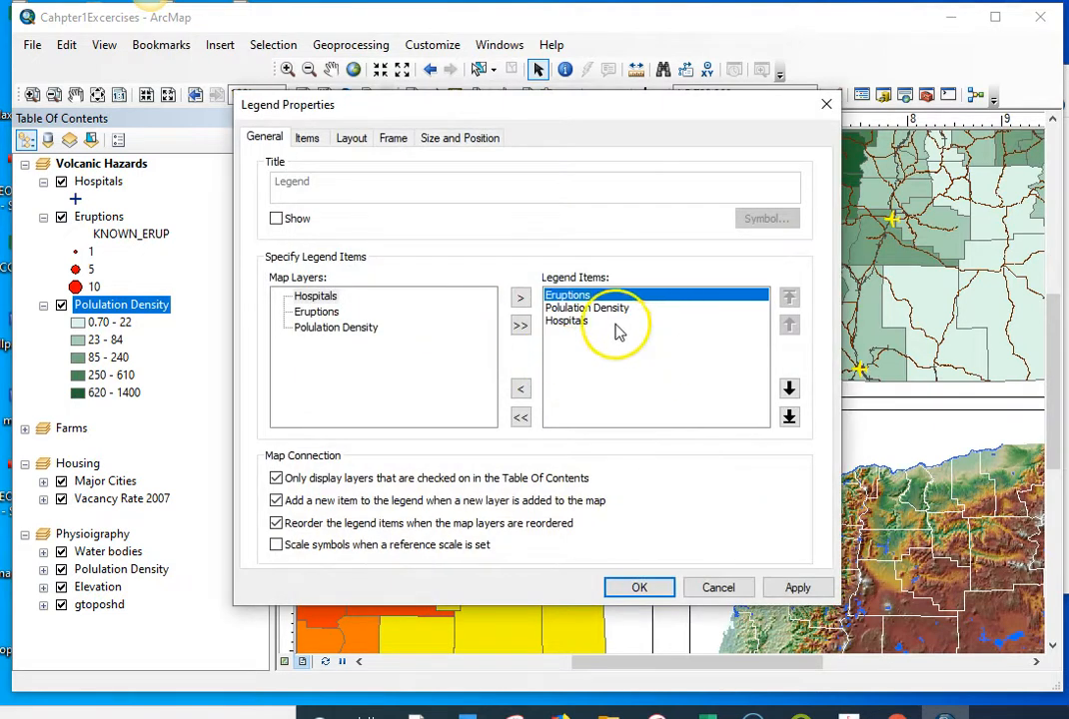
pyautogui.click(567, 321)
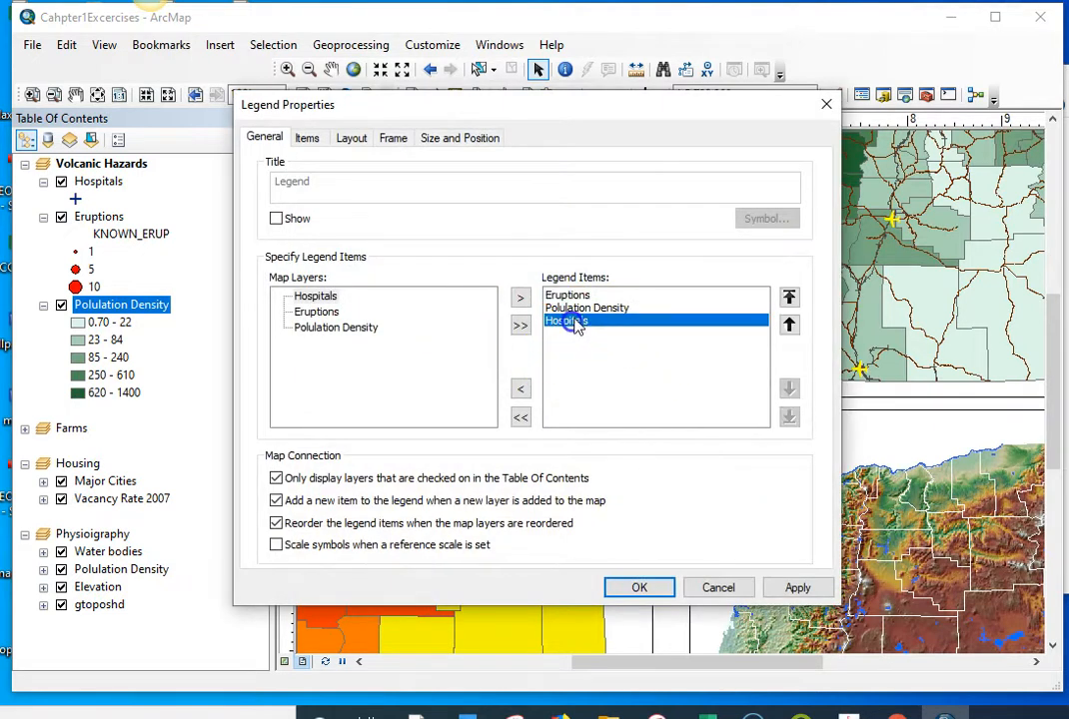
pyautogui.click(789, 298)
# Step: Place the Polulation Density legend item in a new column and shift the legend slightly northwest within the Volcanic Hazards map
pyautogui.click(589, 322)
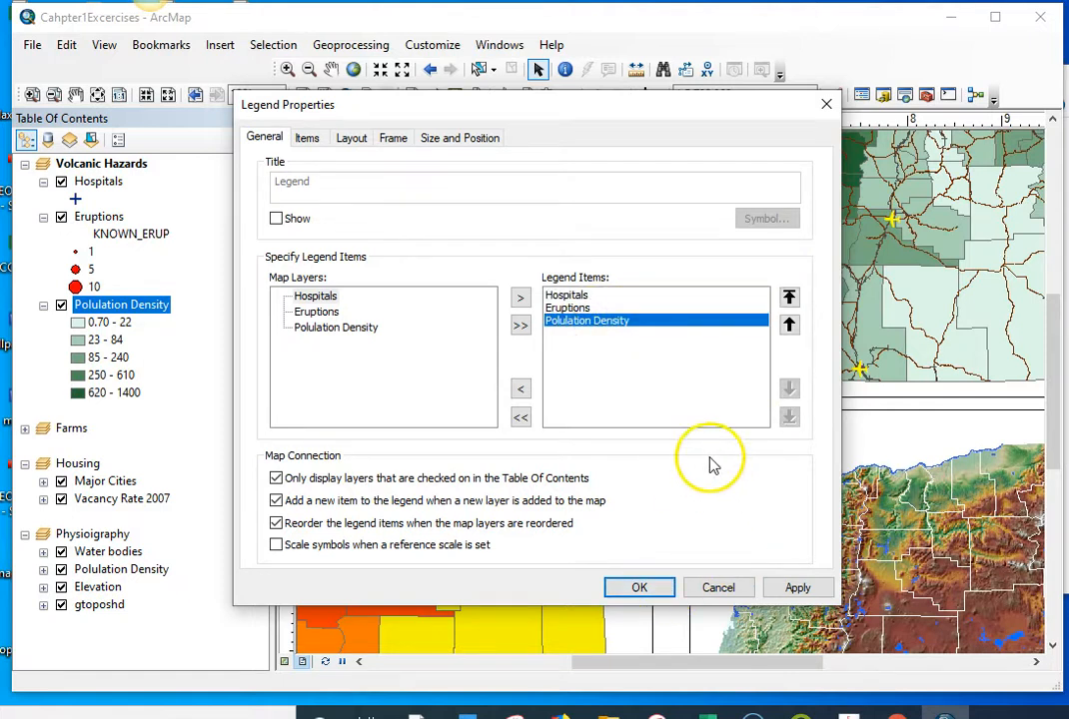
pyautogui.click(308, 139)
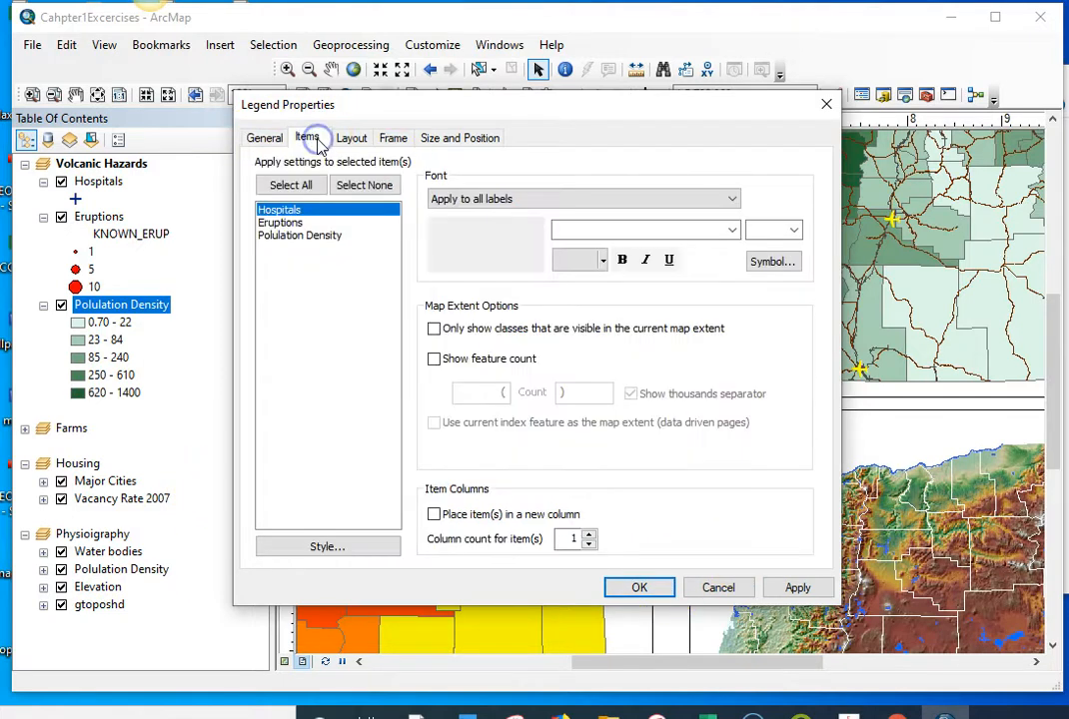
pyautogui.click(290, 236)
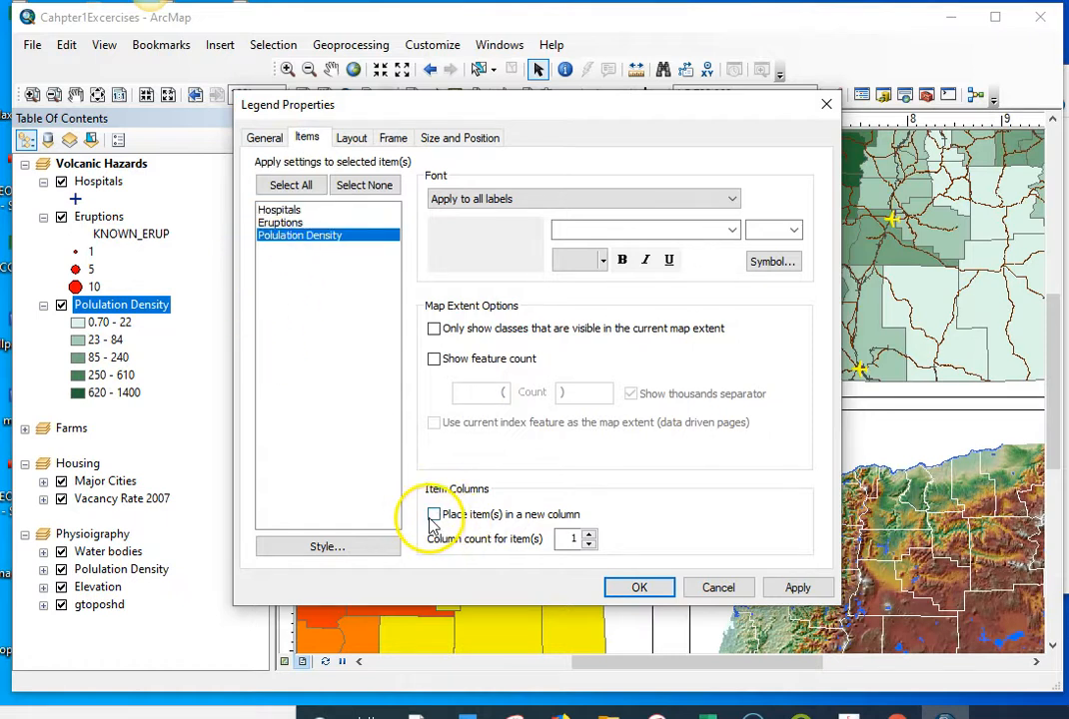
pyautogui.click(633, 585)
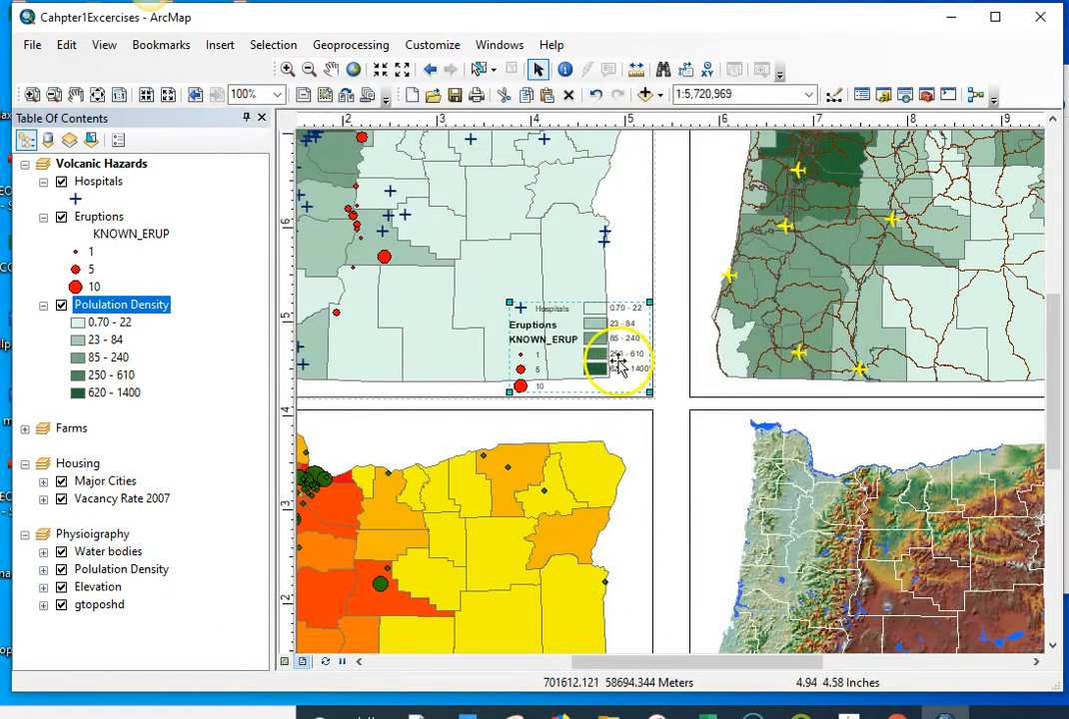
pyautogui.moveTo(597, 342)
pyautogui.mouseDown()
pyautogui.moveTo(541, 337)
pyautogui.moveTo(566, 350)
pyautogui.moveTo(563, 336)
pyautogui.moveTo(596, 338)
pyautogui.moveTo(585, 348)
pyautogui.mouseUp()
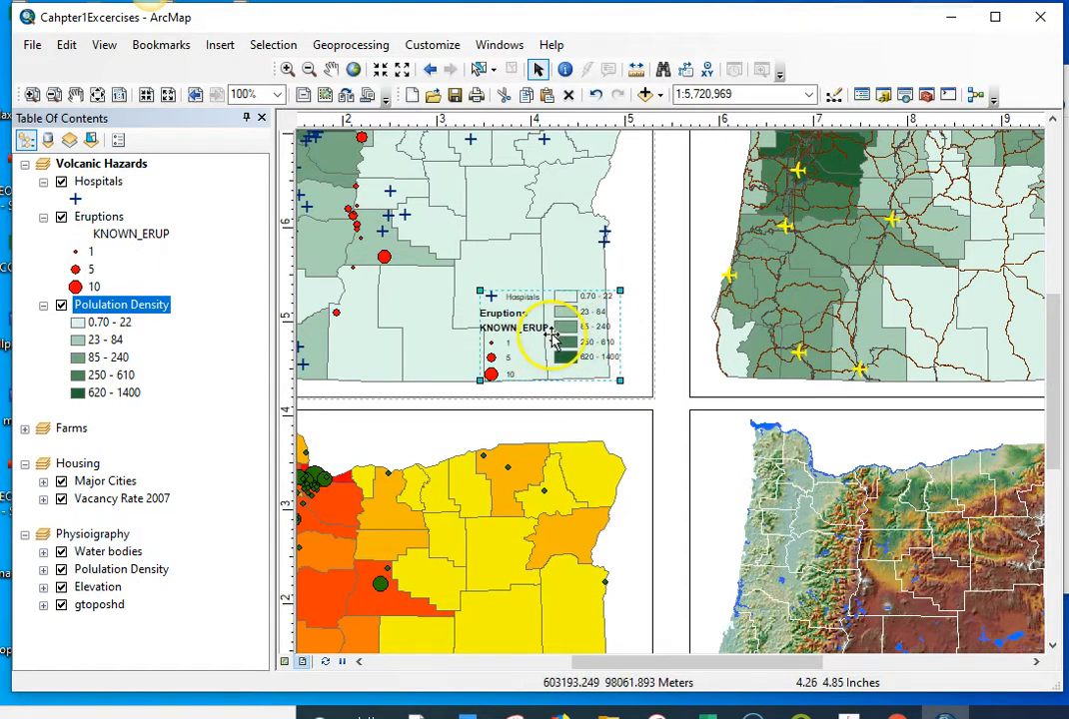
# Step: Move Eruptions above Hospitals in the legend's item order and nudge the legend slightly farther from the map frame's edge
pyautogui.click(556, 345)
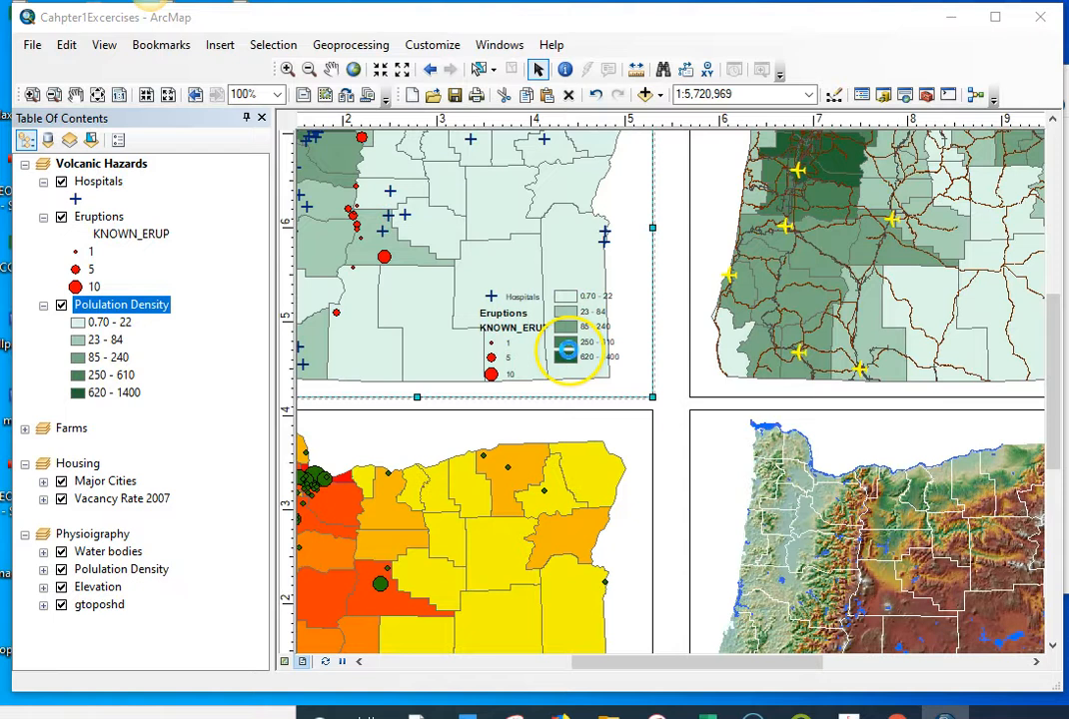
pyautogui.doubleClick(545, 340)
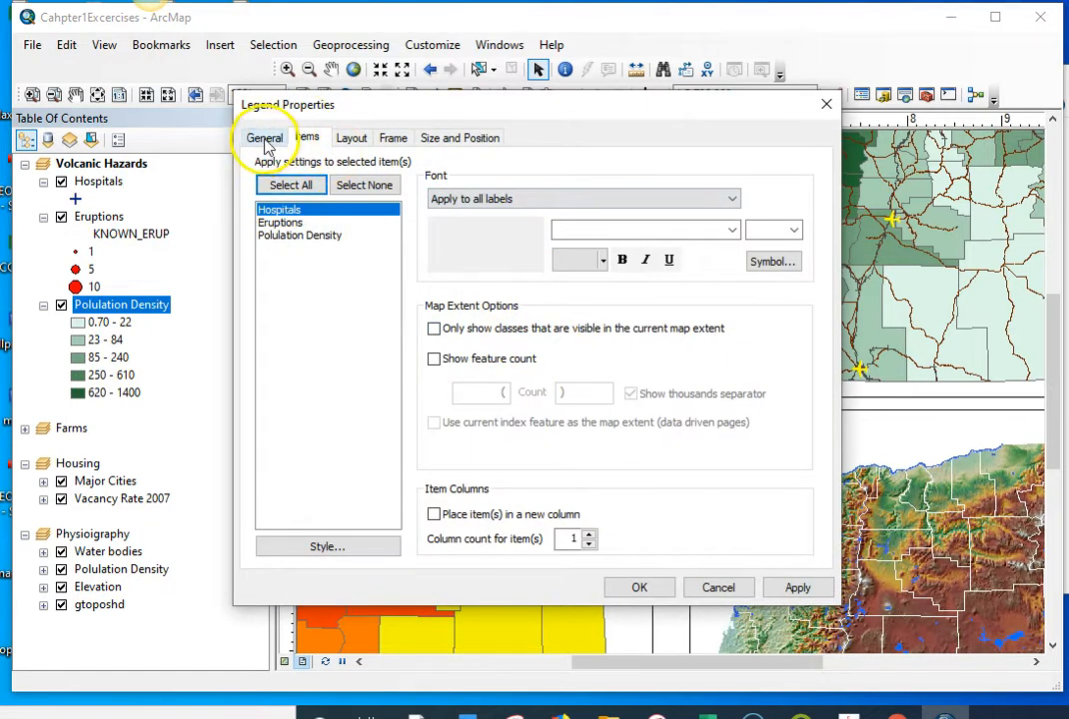
pyautogui.click(266, 140)
pyautogui.click(574, 308)
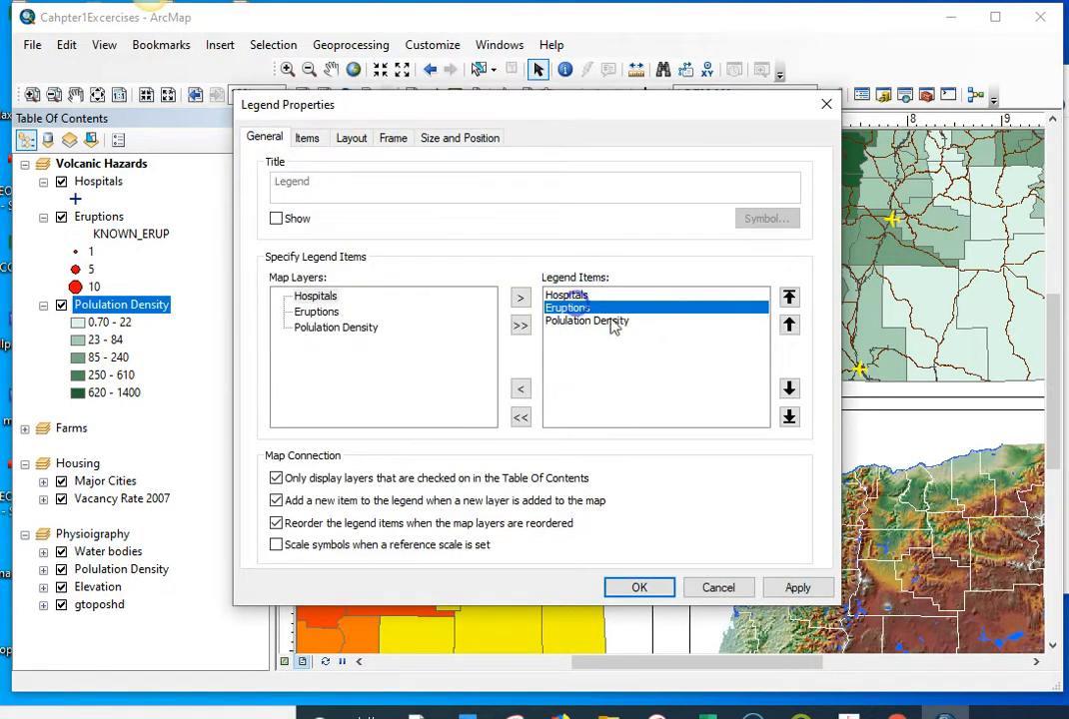
pyautogui.click(790, 324)
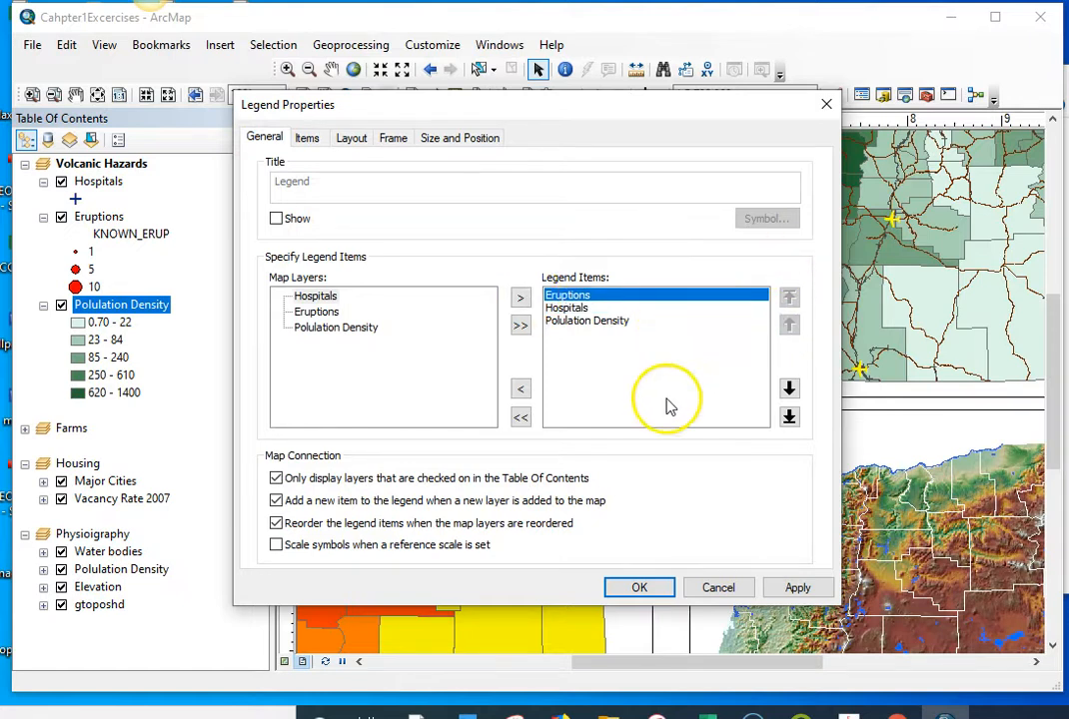
pyautogui.click(799, 587)
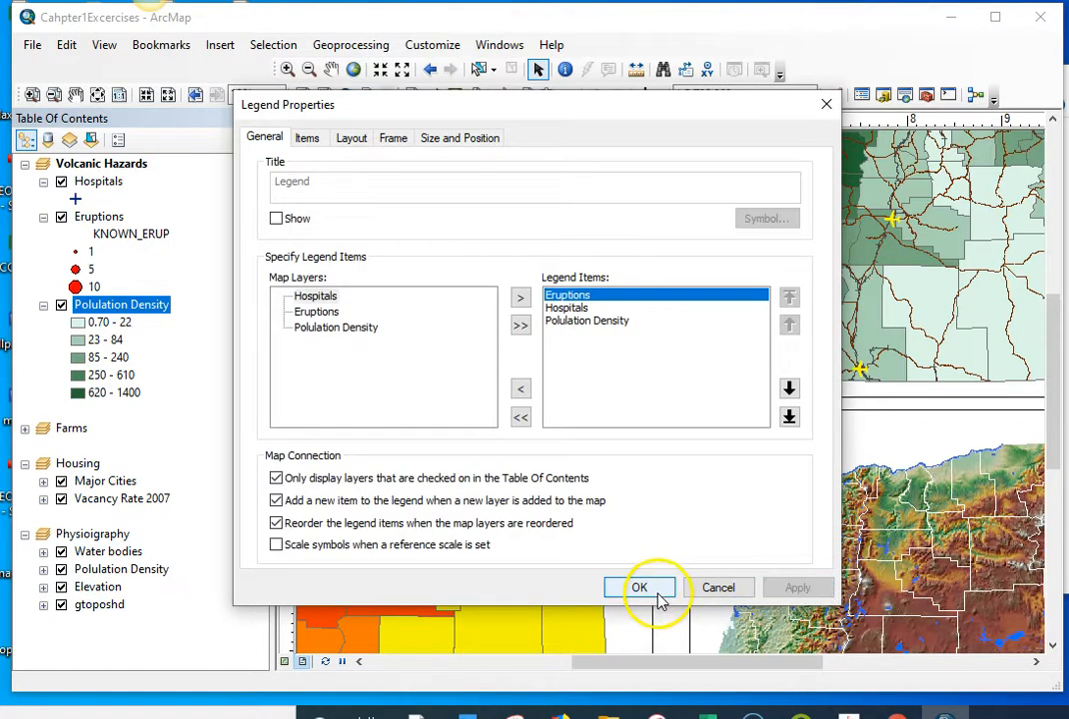
pyautogui.click(639, 589)
pyautogui.moveTo(548, 339); pyautogui.dragTo(540, 335)
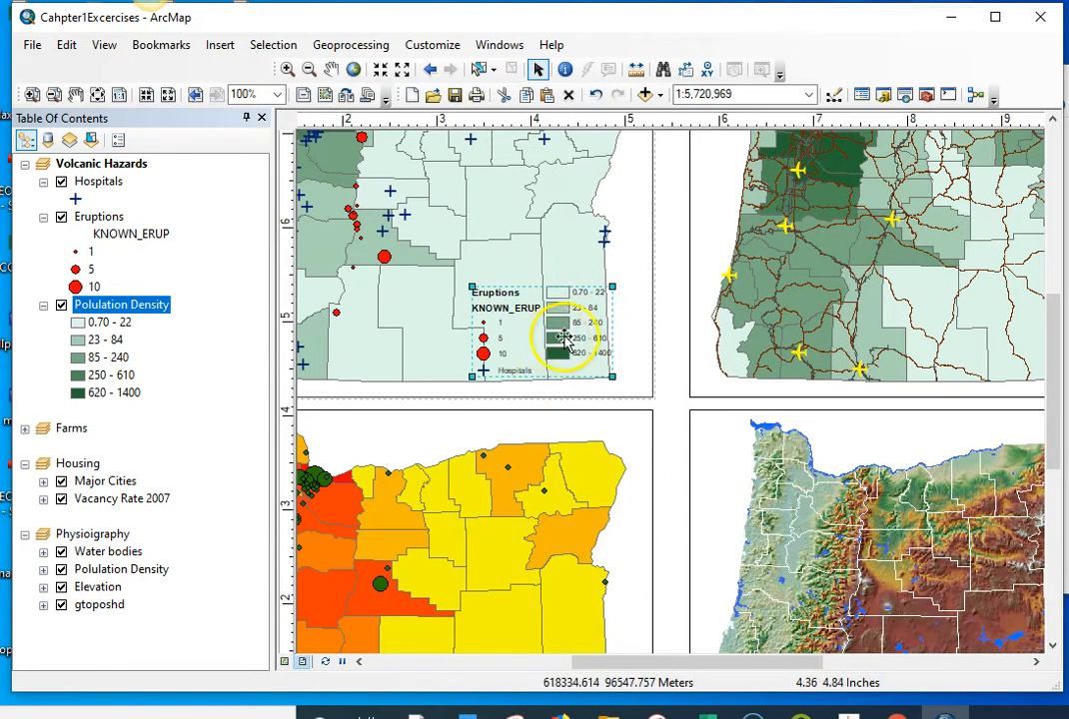
# Step: Apply the Horizontal Single Symbol Layer Name and Description style to the Polulation Density legend item
pyautogui.doubleClick(572, 329)
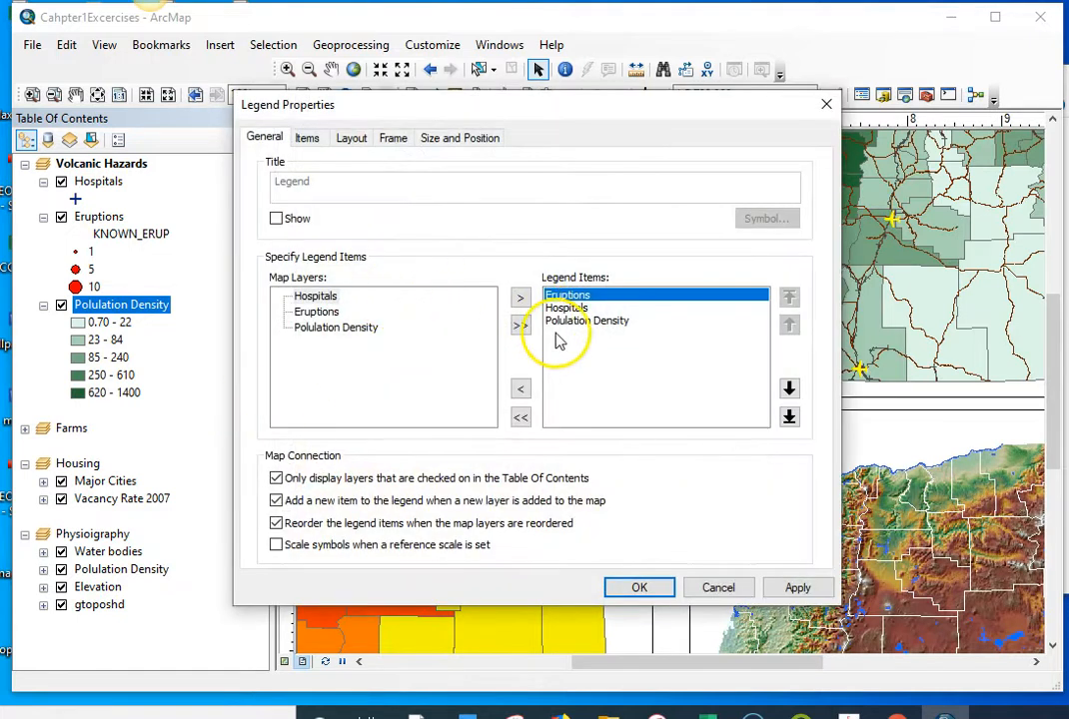
pyautogui.click(307, 139)
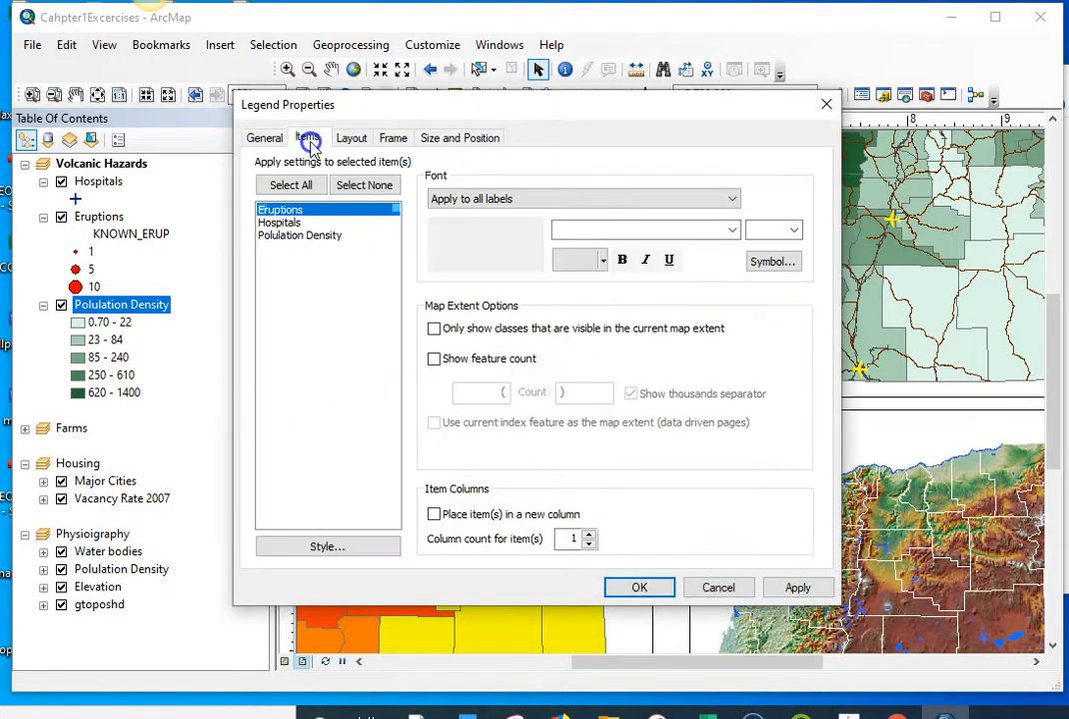
pyautogui.click(298, 238)
pyautogui.click(330, 548)
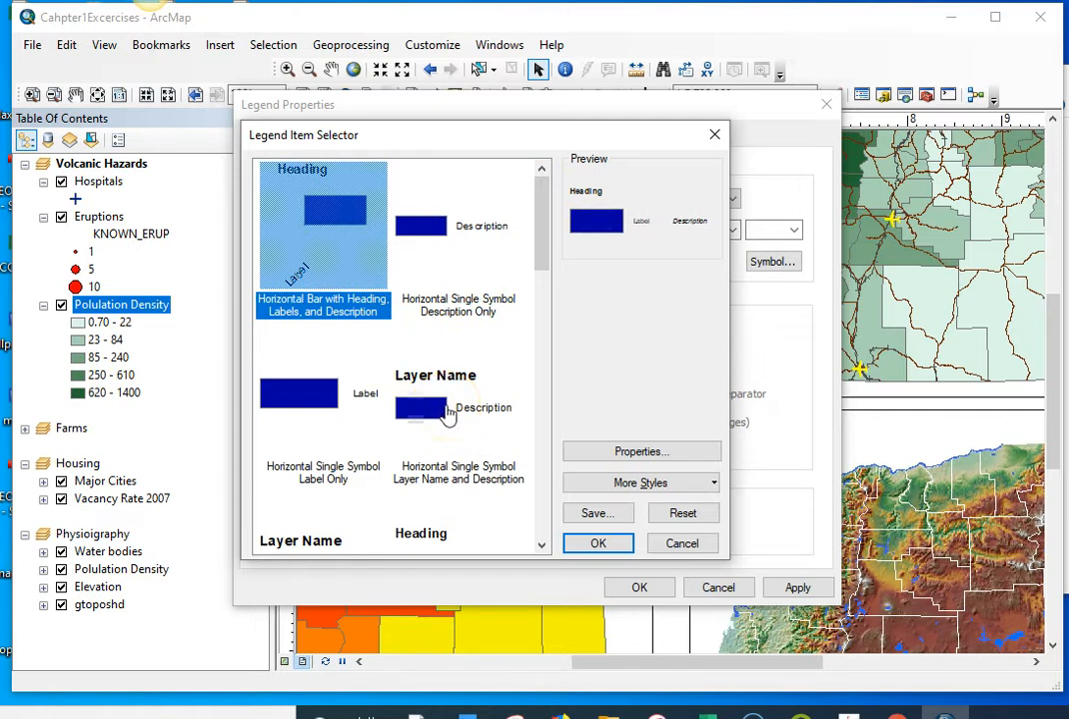
pyautogui.click(447, 416)
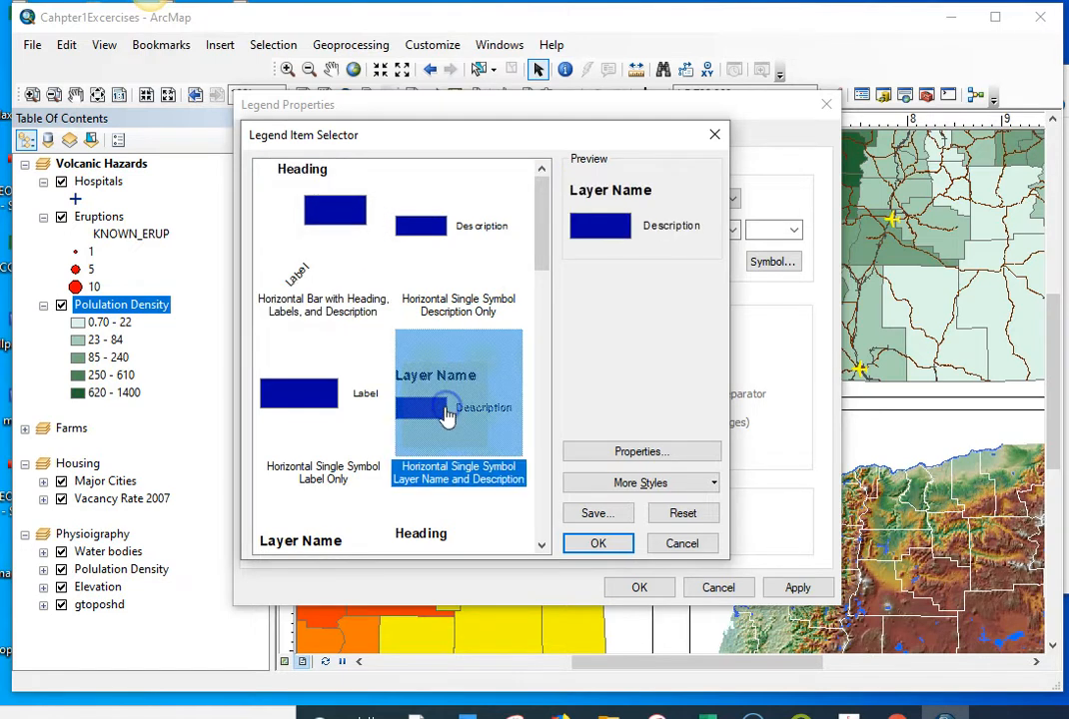
pyautogui.click(596, 545)
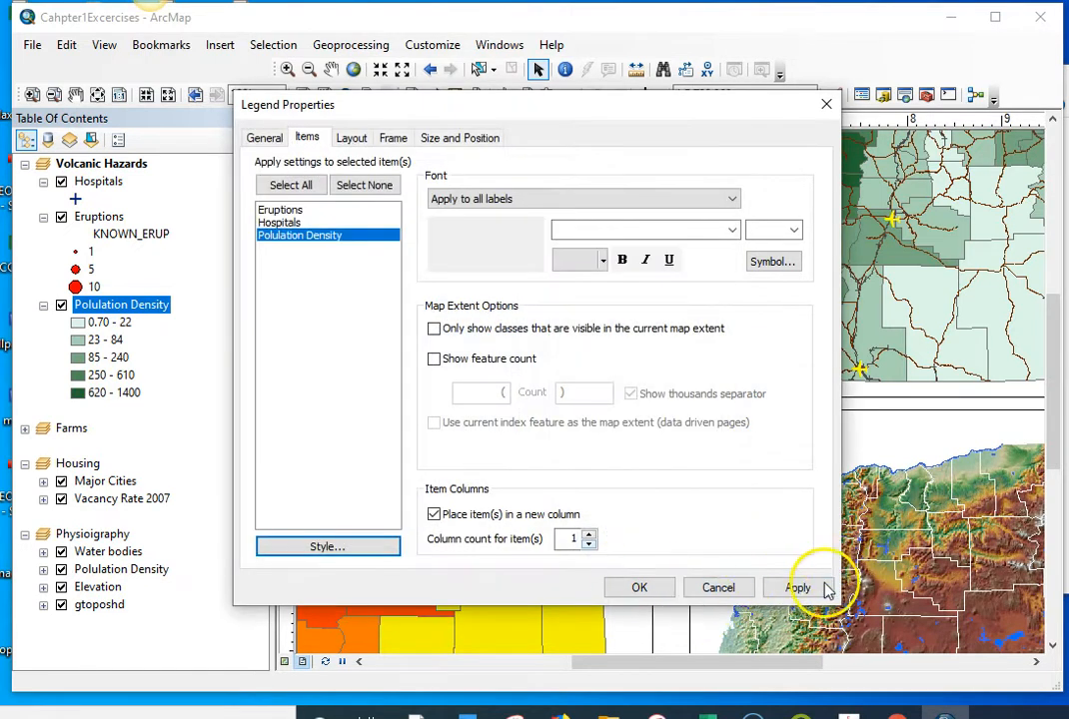
pyautogui.click(830, 586)
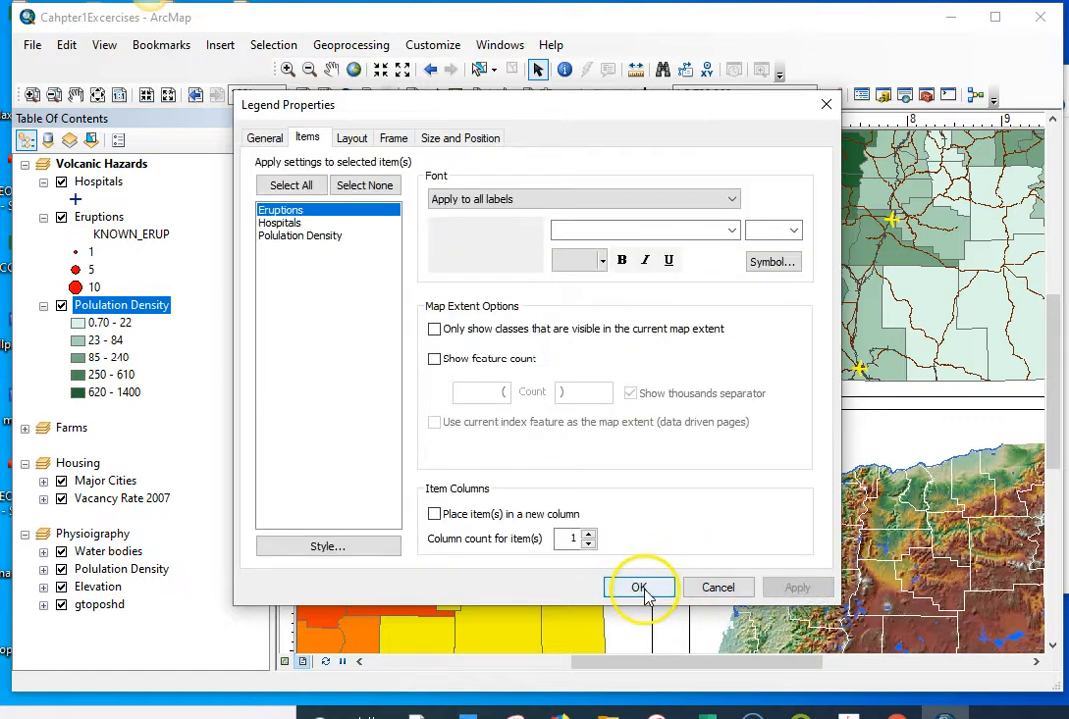
pyautogui.click(639, 588)
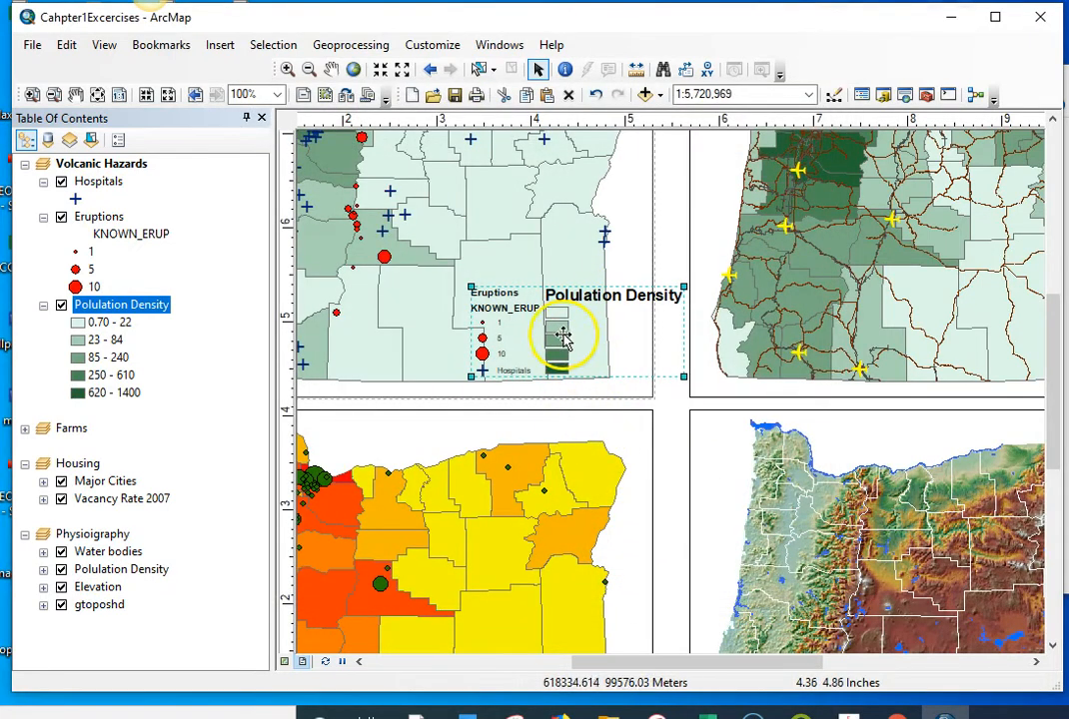
# Step: Apply the Horizontal Single Symbol Layer Name and Label style to the Polulation Density legend item and move the legend west inside the map frame
pyautogui.doubleClick(561, 338)
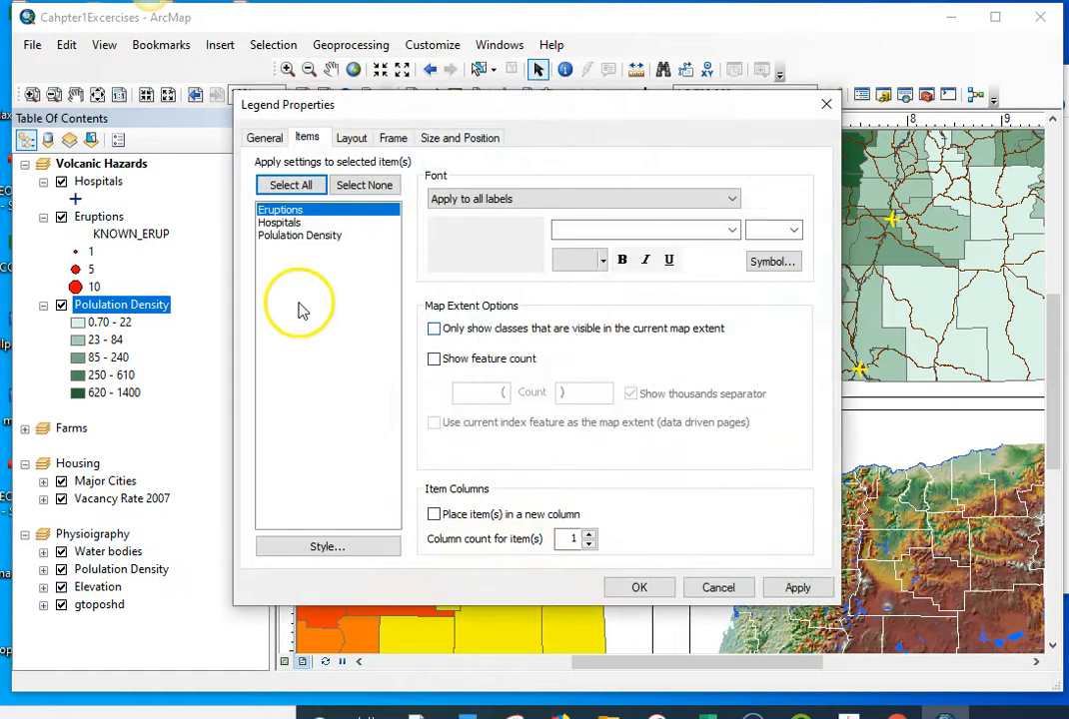
pyautogui.click(281, 223)
pyautogui.click(284, 236)
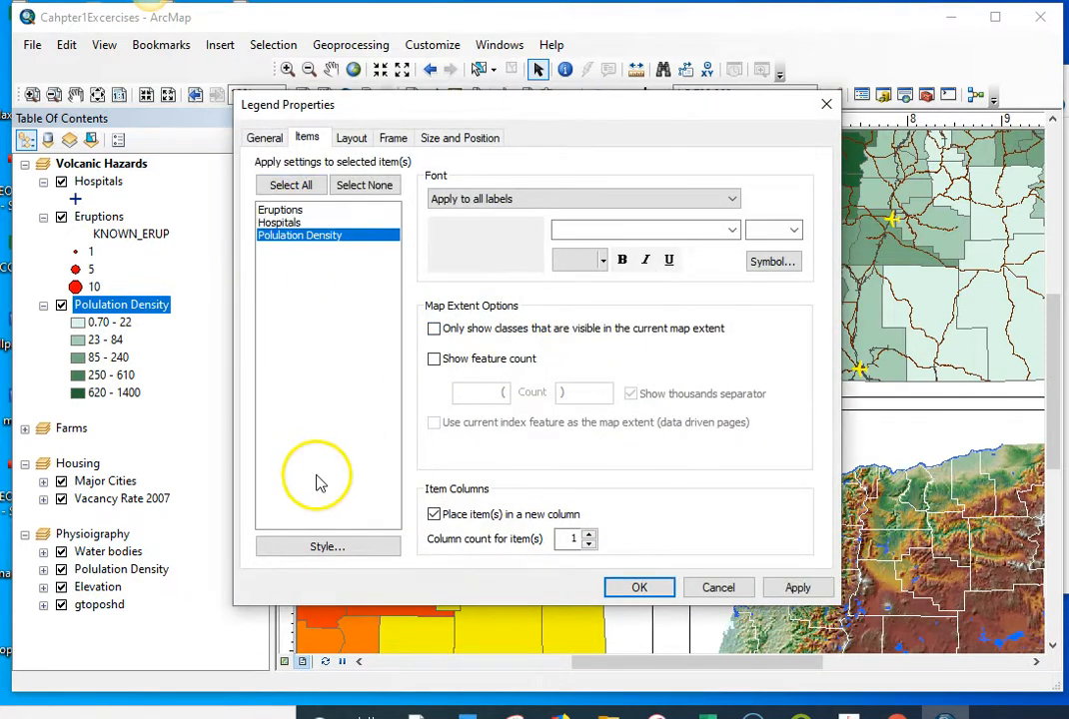
pyautogui.click(334, 548)
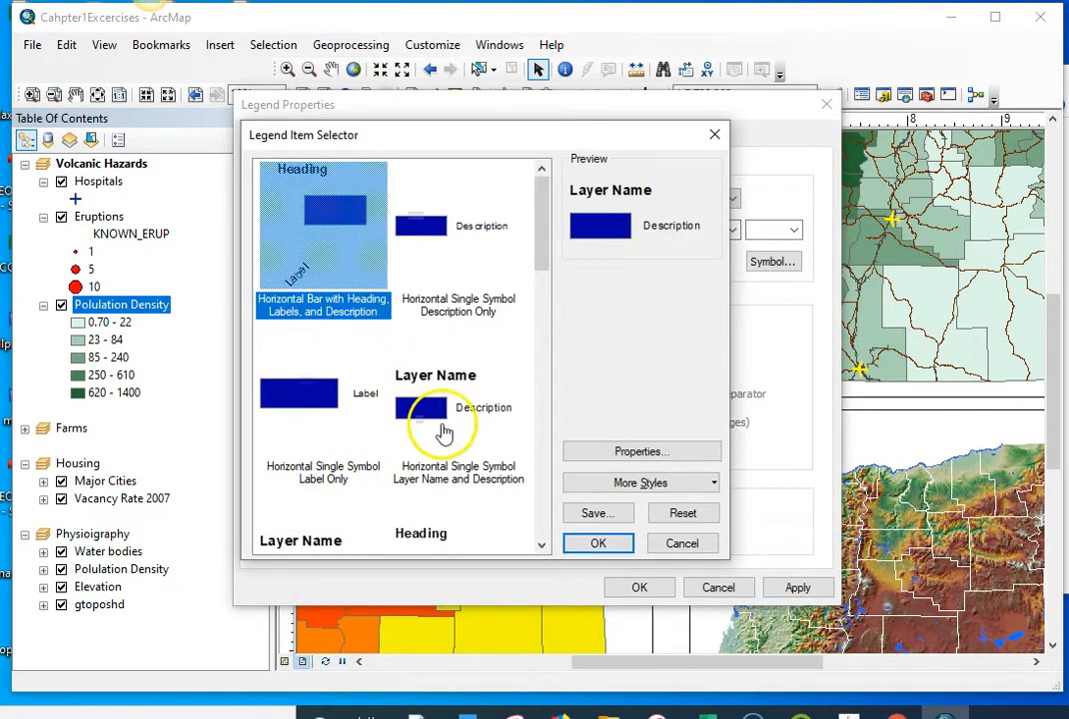
pyautogui.click(426, 408)
pyautogui.scroll(-5, 459, 404)
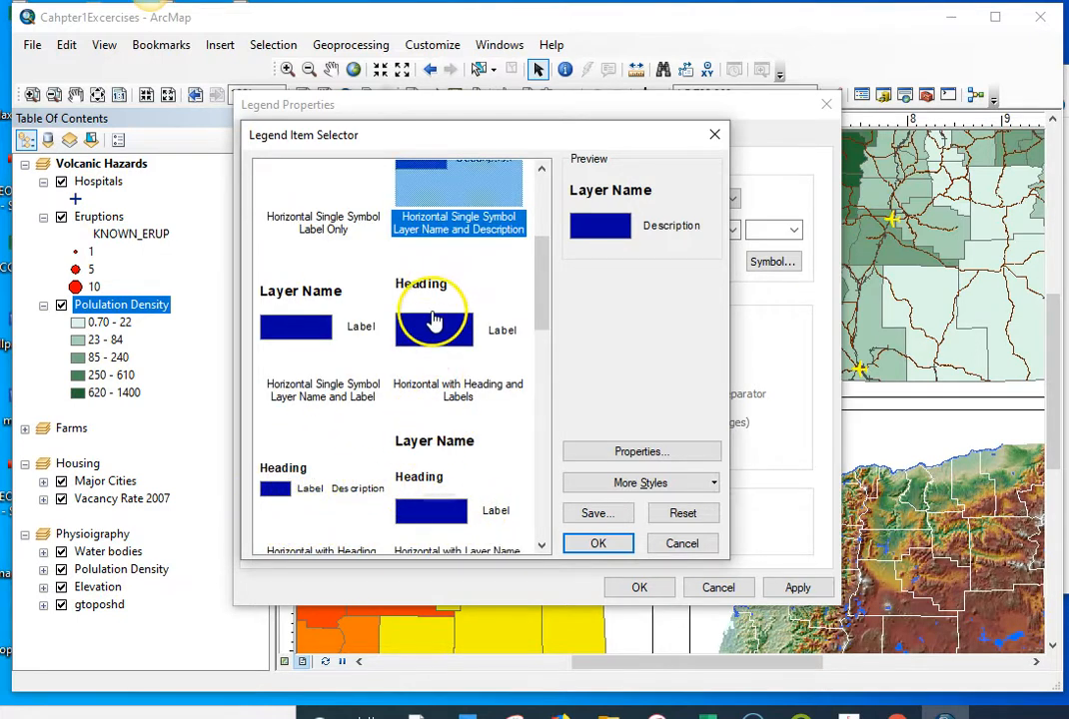
pyautogui.click(318, 327)
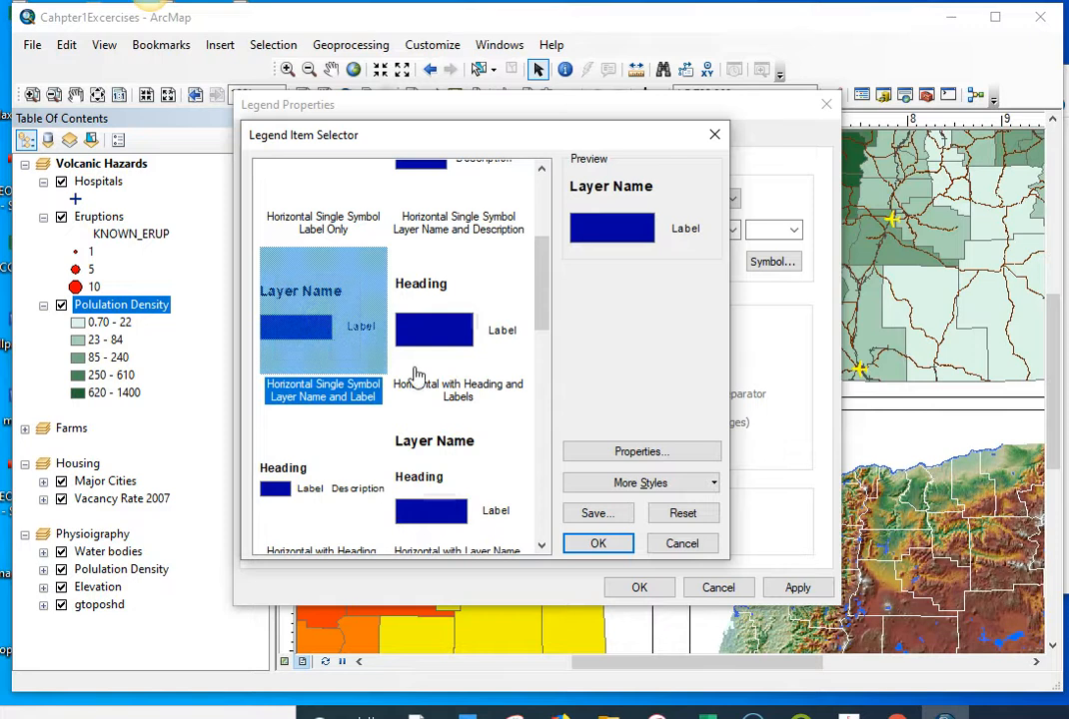
pyautogui.click(600, 544)
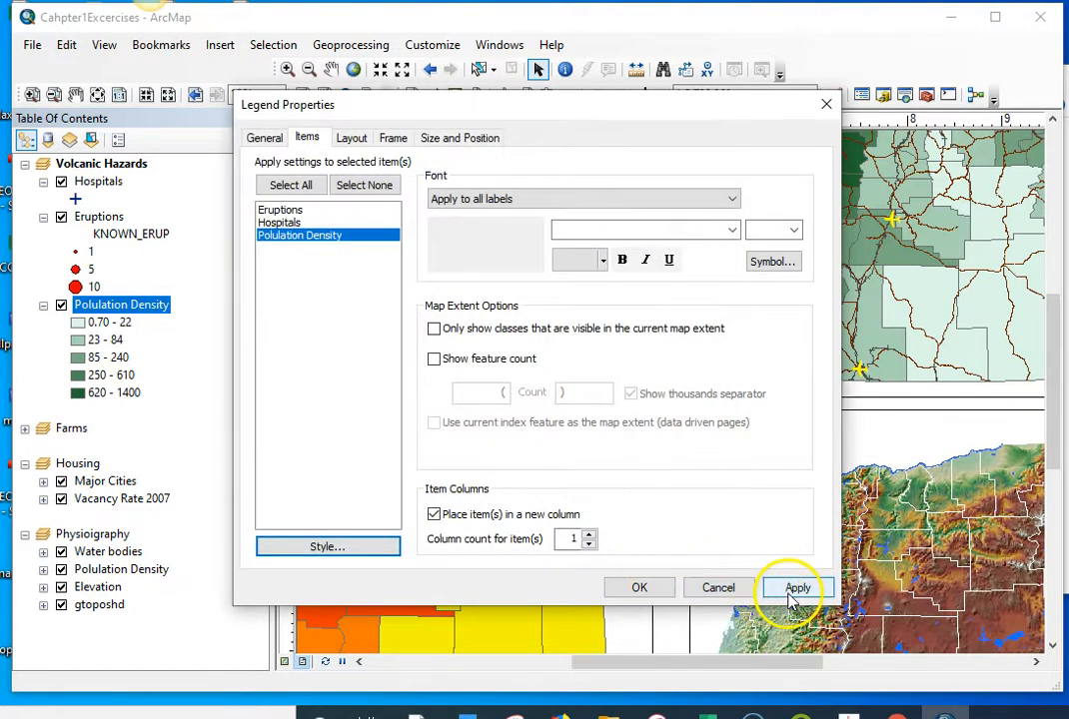
pyautogui.click(796, 589)
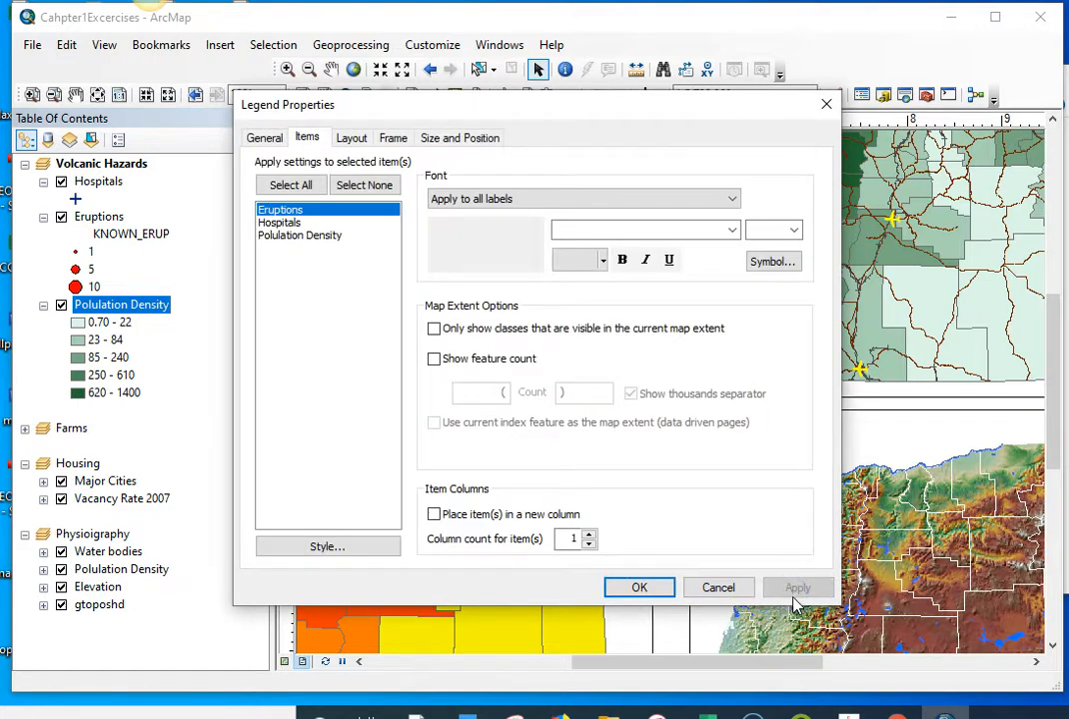
pyautogui.click(632, 587)
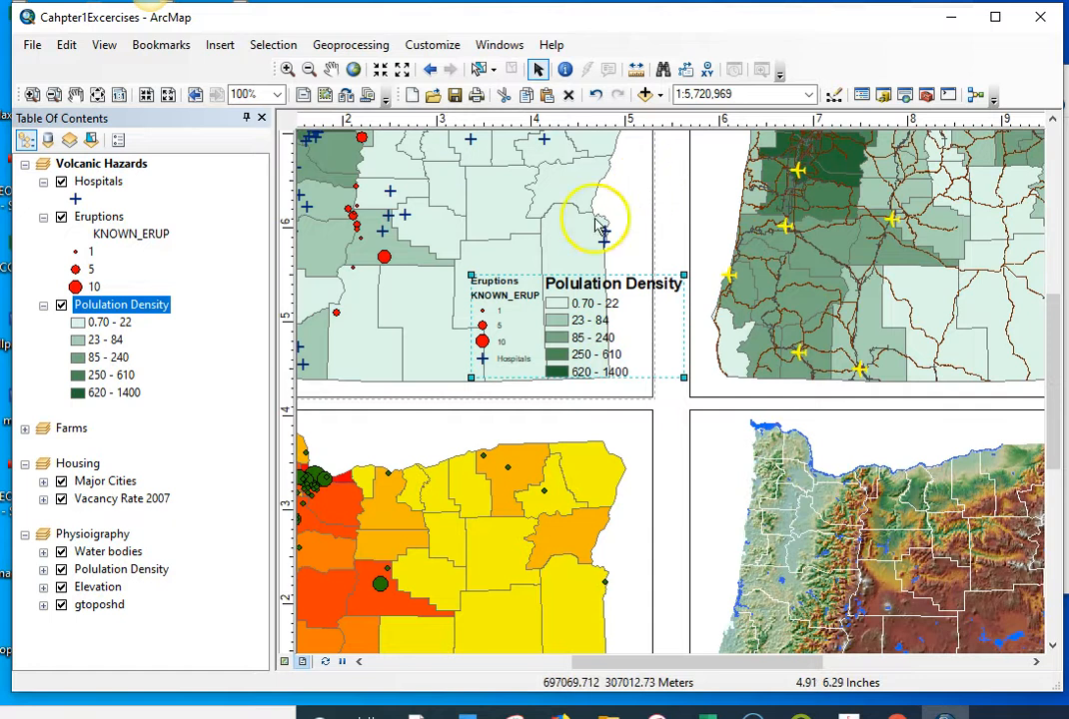
pyautogui.moveTo(590, 325); pyautogui.dragTo(546, 325)
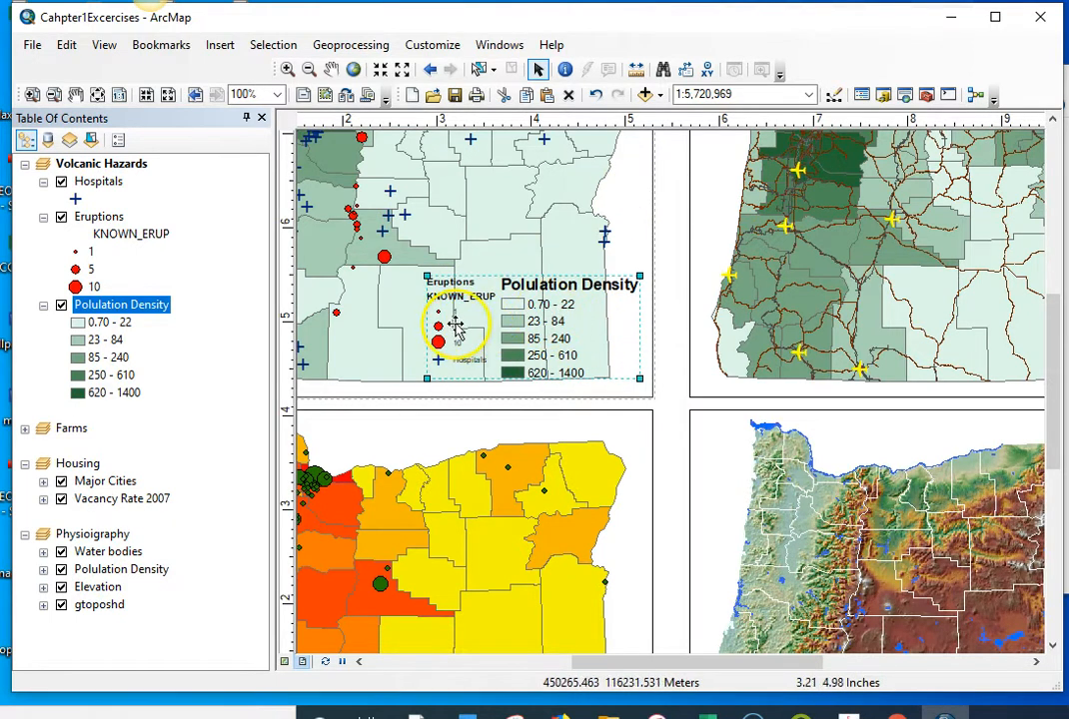
# Step: Choose the Horizontal Single Symbol Layer Name and Label style for the Eruptions legend item
pyautogui.moveTo(455, 328); pyautogui.dragTo(453, 326)
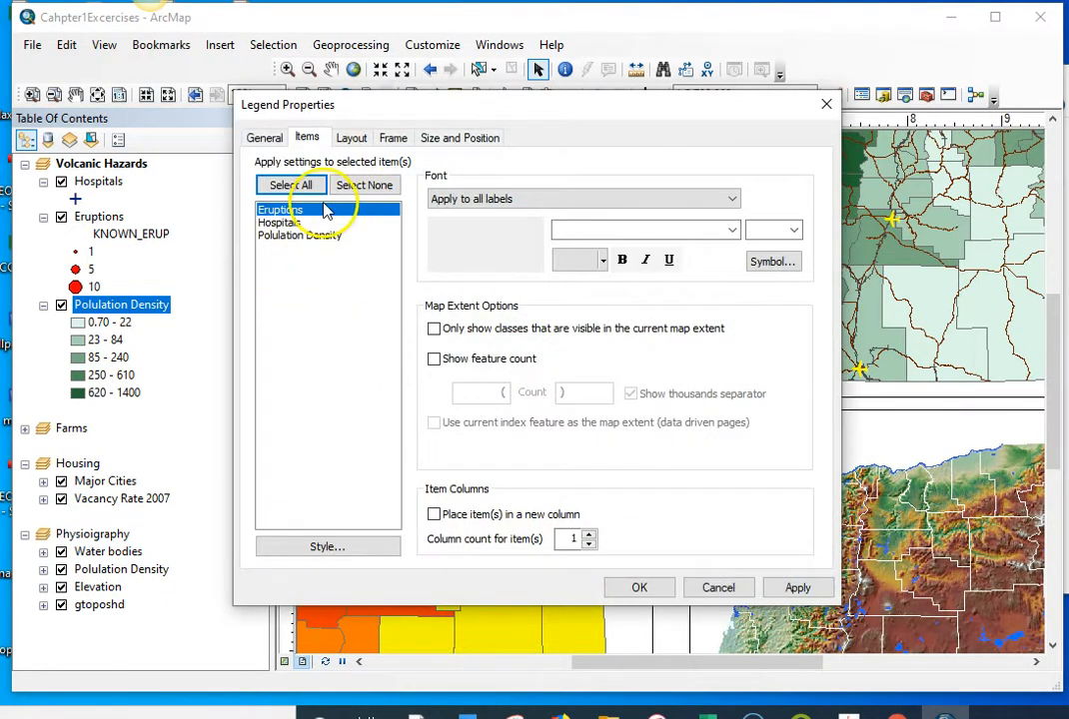
pyautogui.click(292, 547)
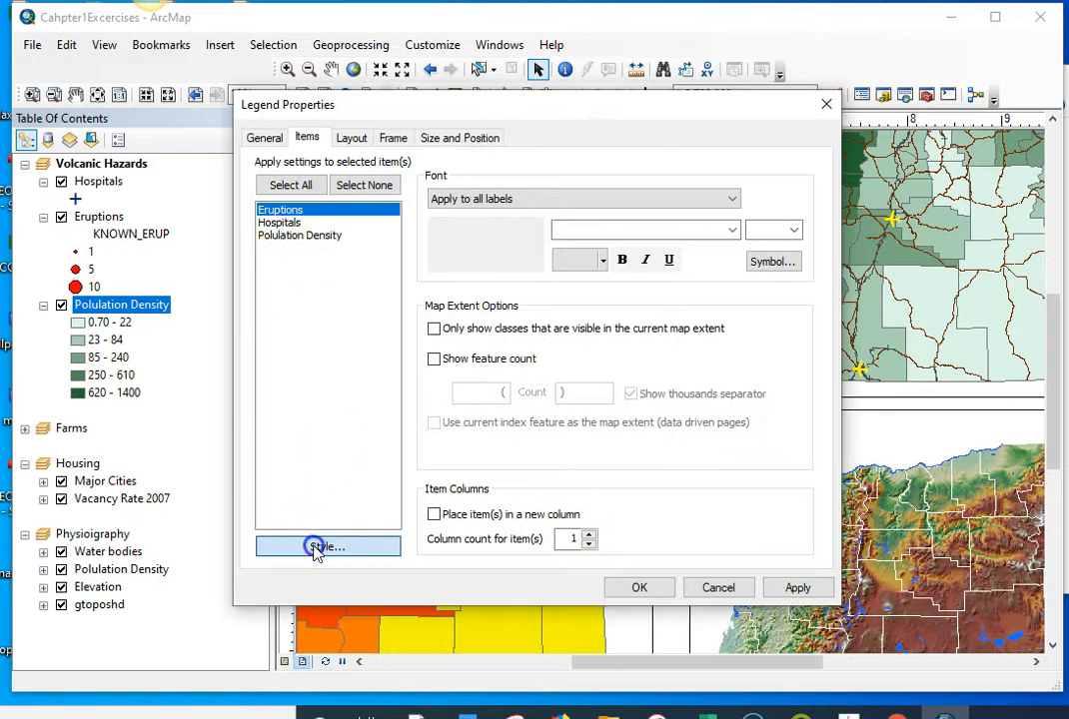
pyautogui.scroll(-2, 360, 499)
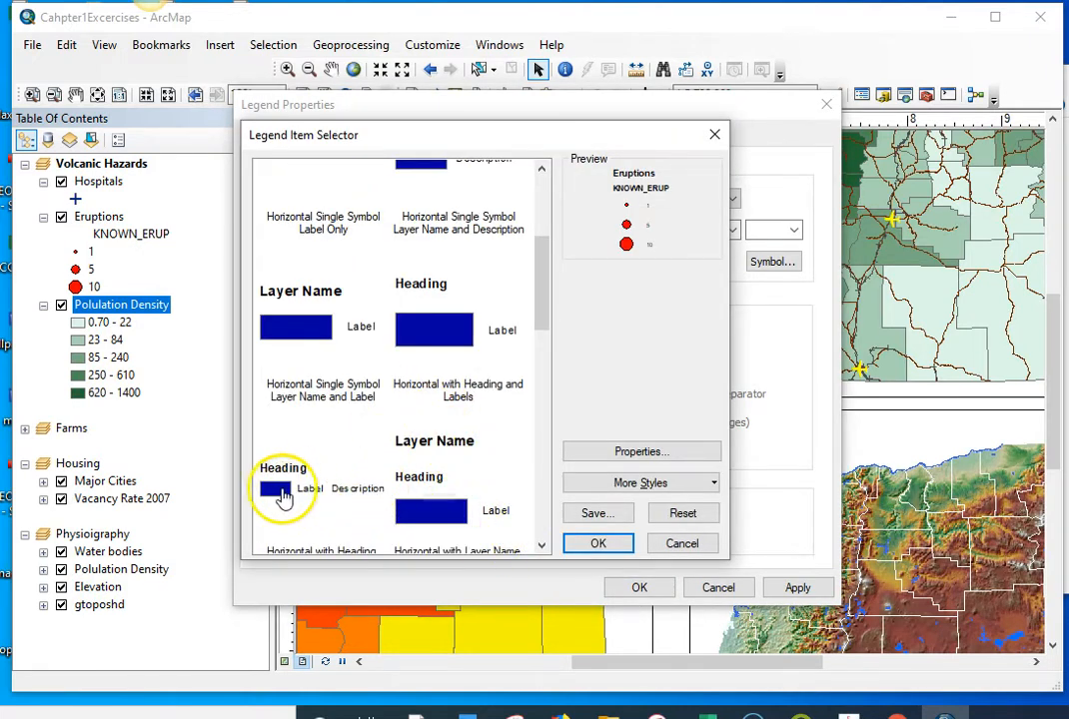
pyautogui.click(310, 320)
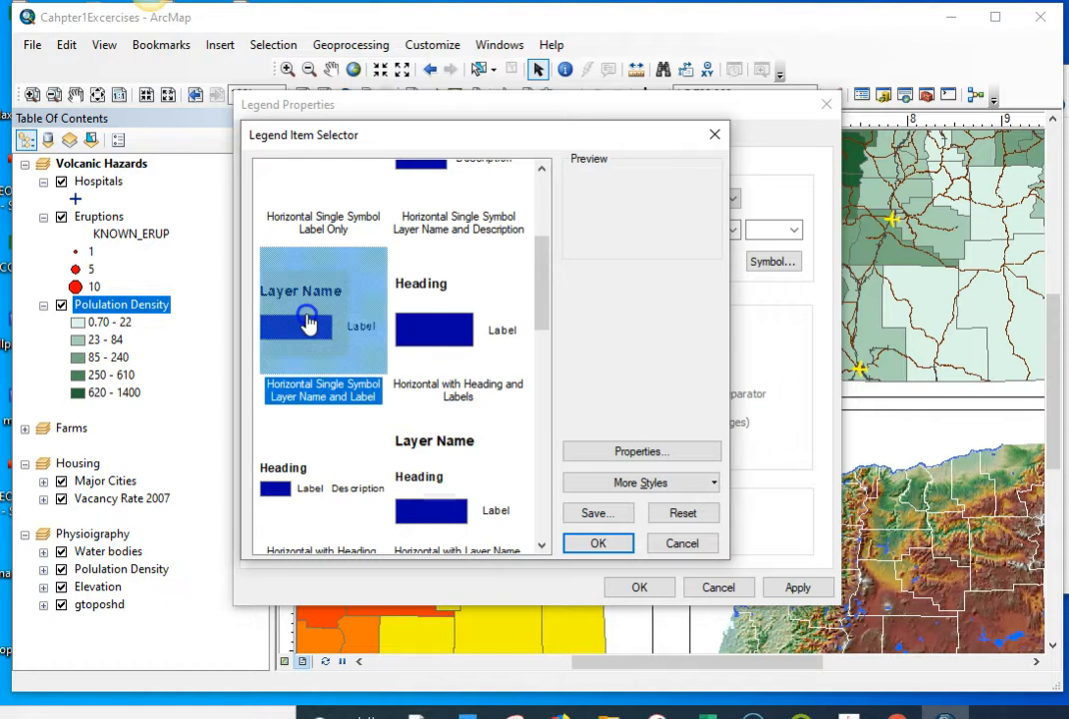
pyautogui.click(600, 544)
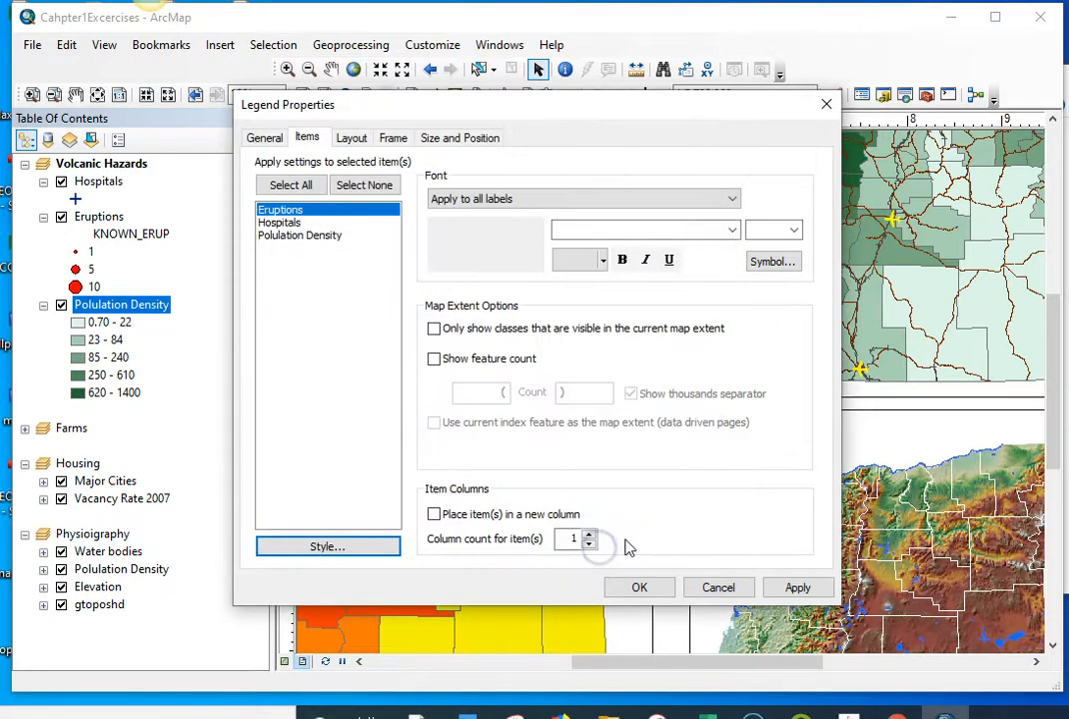
# Step: Confirm the Eruptions style and apply the Horizontal Single Symbol Layer Name and Label style to the Hospitals legend item
pyautogui.click(639, 586)
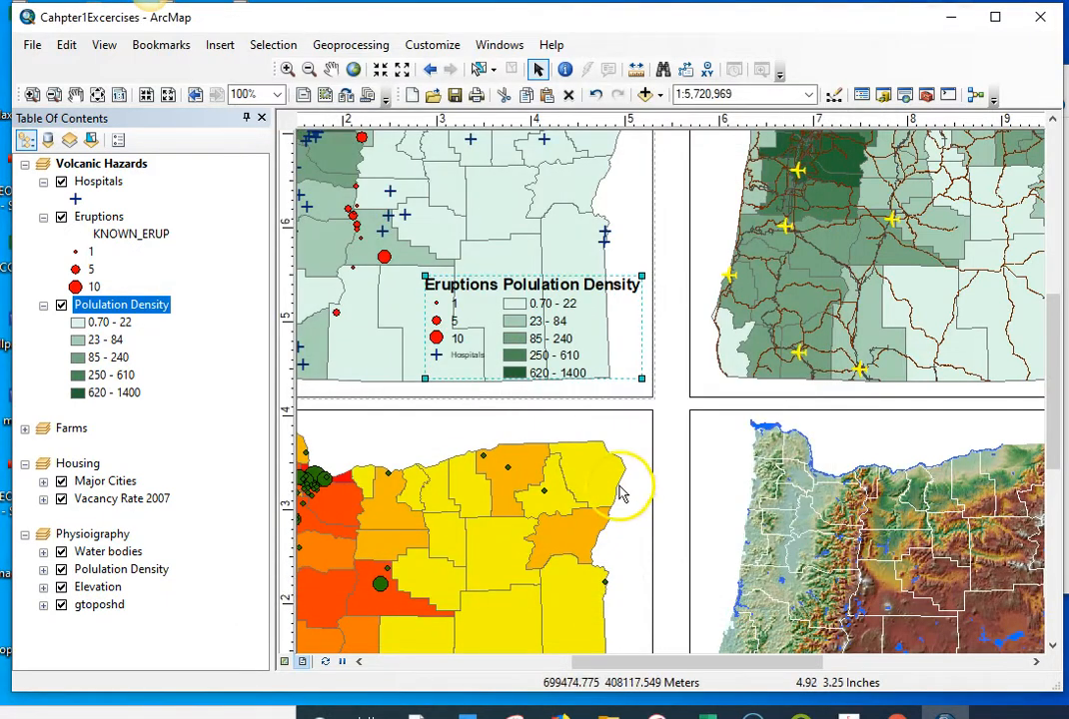
pyautogui.click(517, 338)
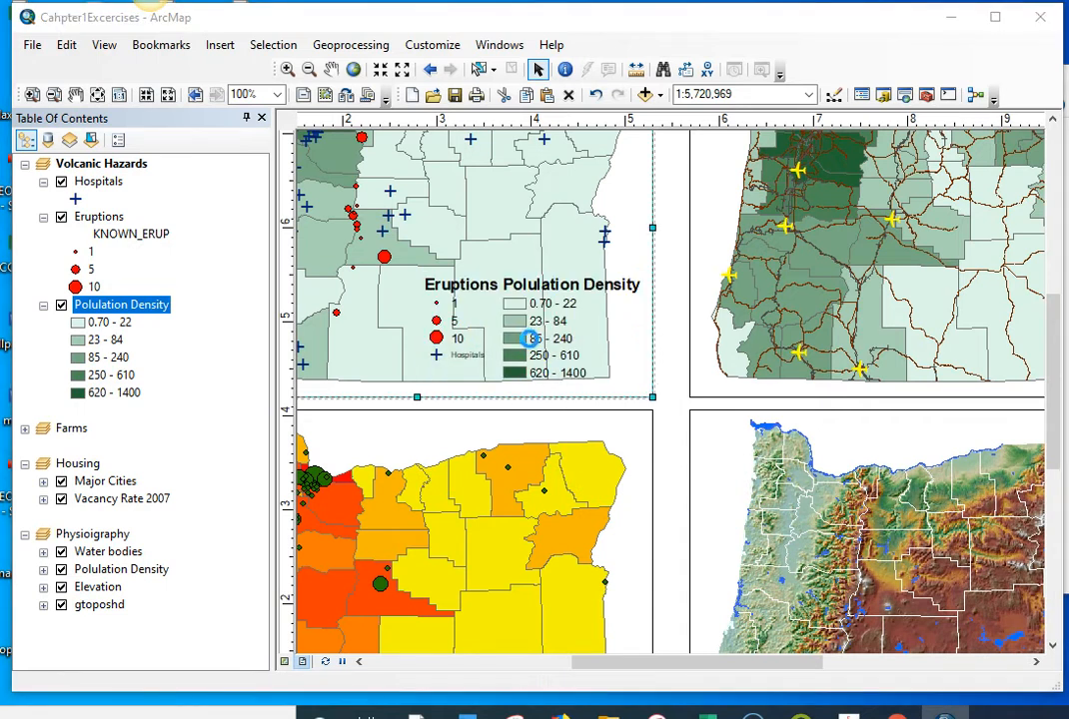
pyautogui.doubleClick(530, 338)
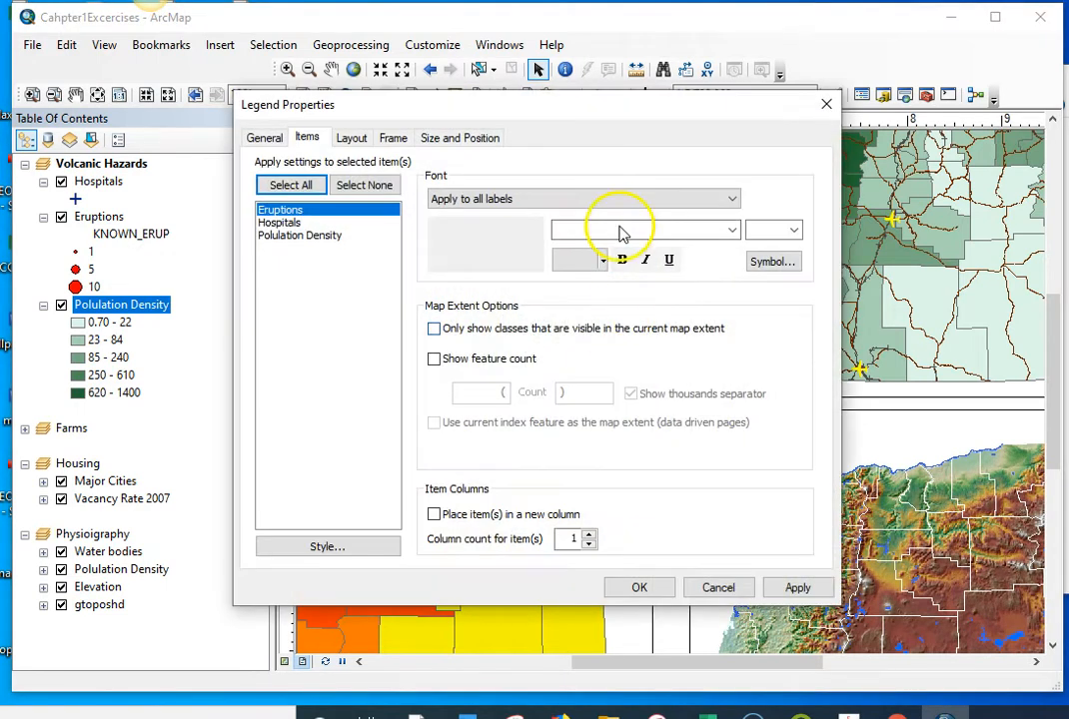
pyautogui.click(281, 224)
pyautogui.click(333, 549)
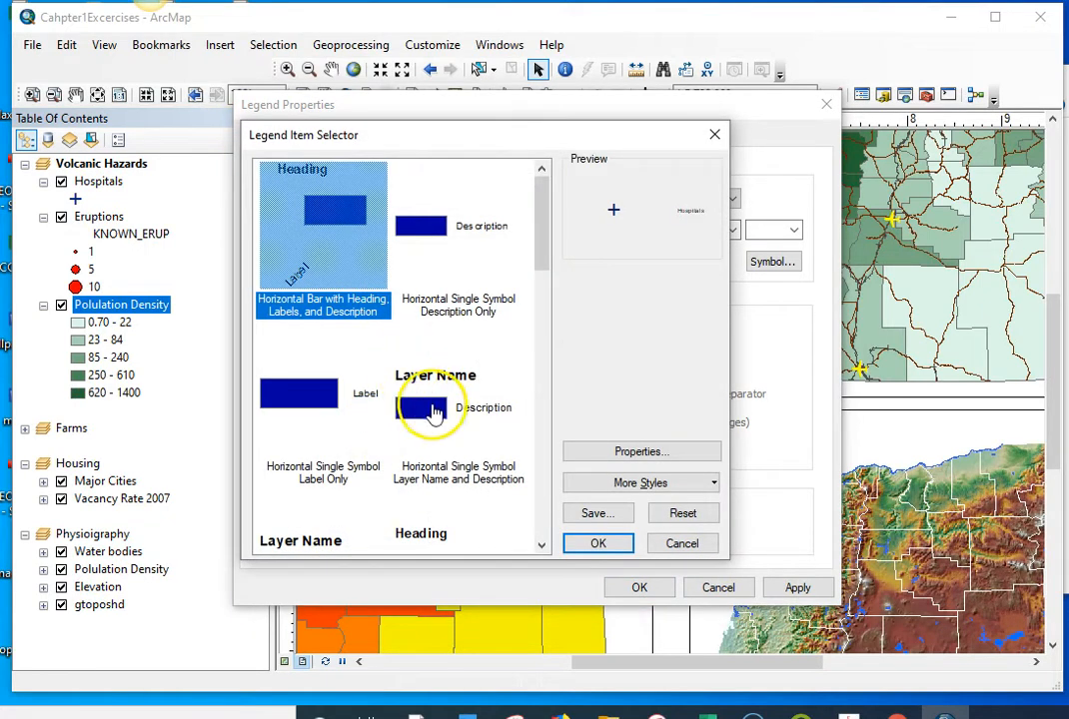
pyautogui.click(350, 451)
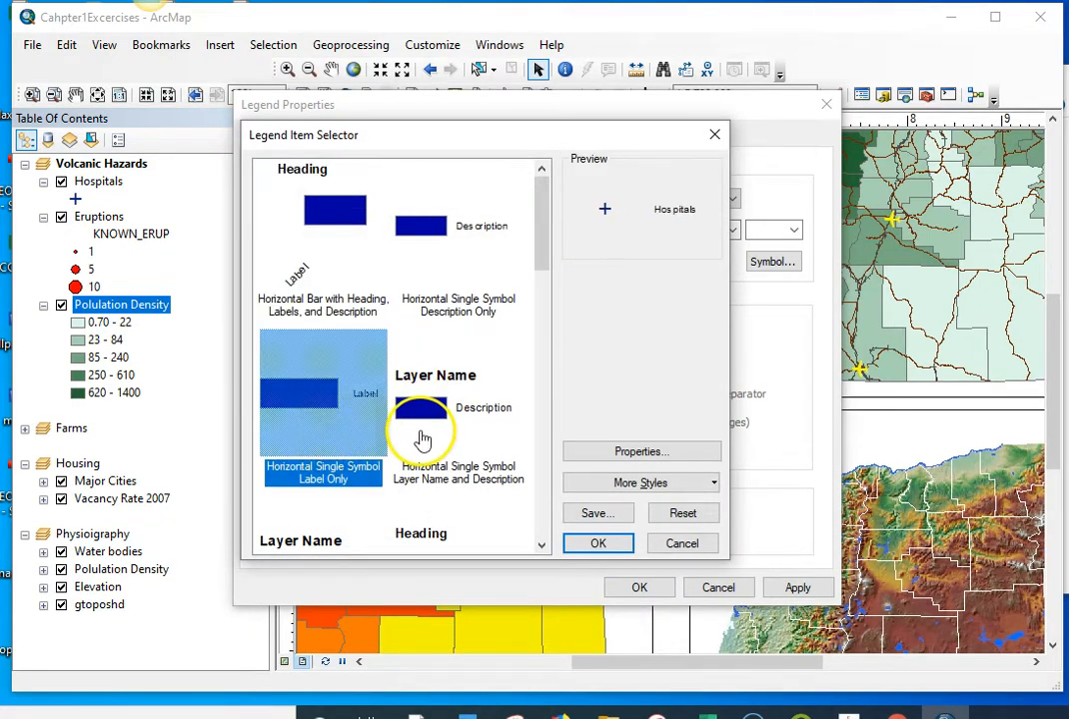
pyautogui.scroll(-3, 459, 464)
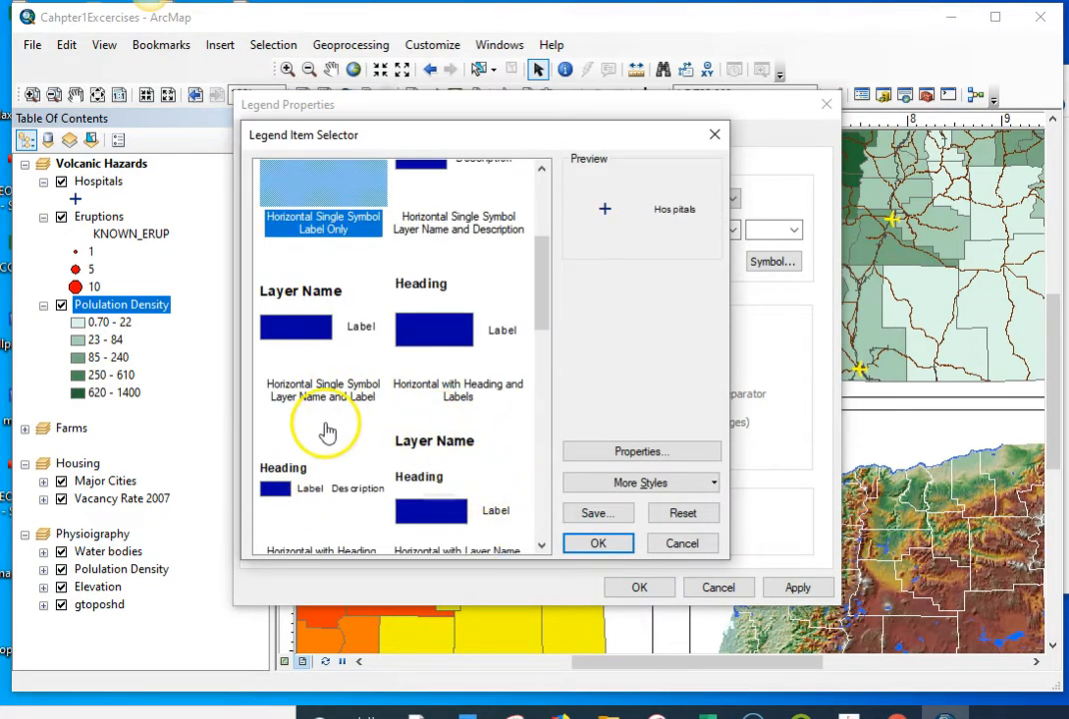
pyautogui.click(339, 322)
pyautogui.click(599, 545)
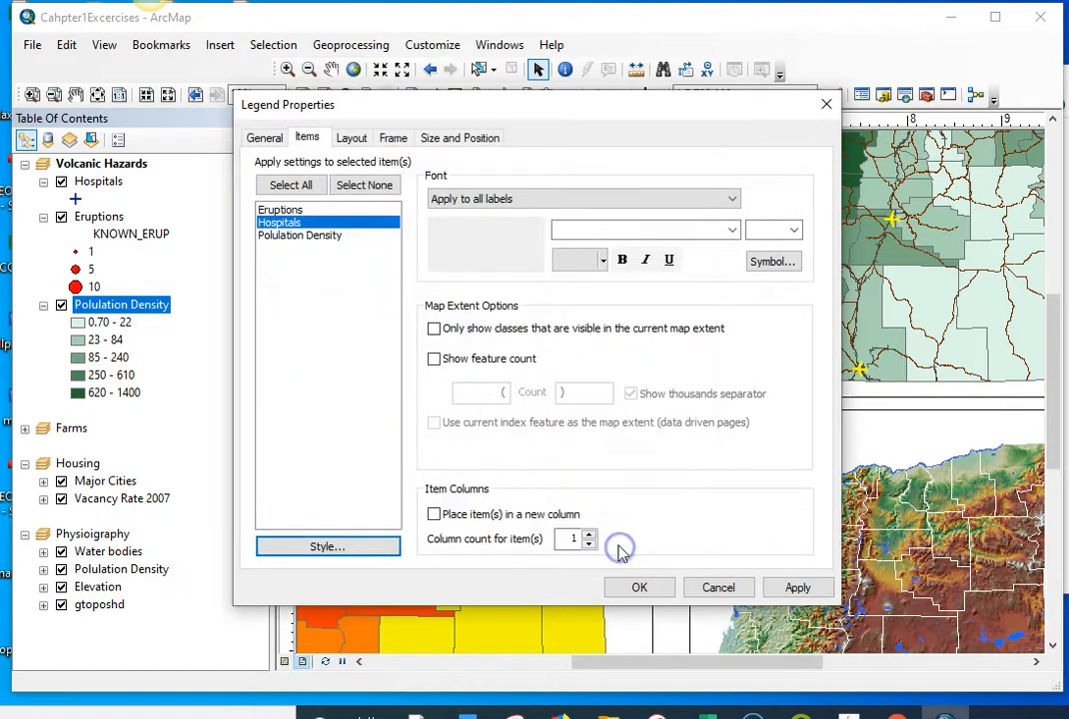
pyautogui.click(637, 586)
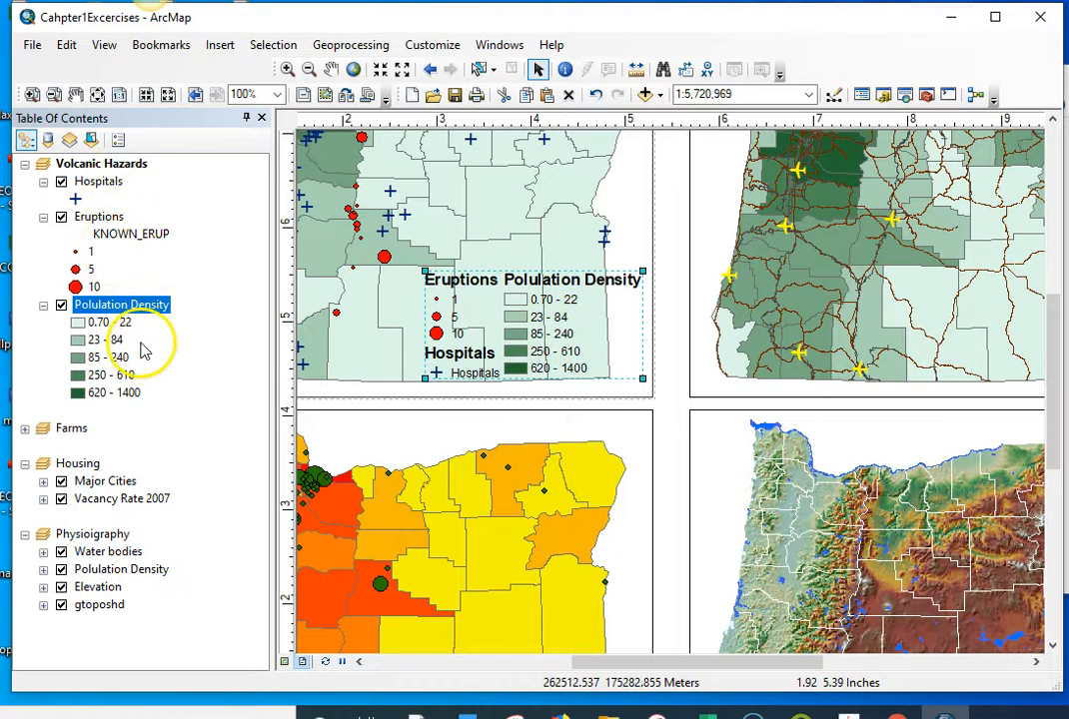
# Step: Pad the Eruptions layer name with trailing spaces to separate the legend columns, and move the legend west inside the map frame
pyautogui.click(128, 221)
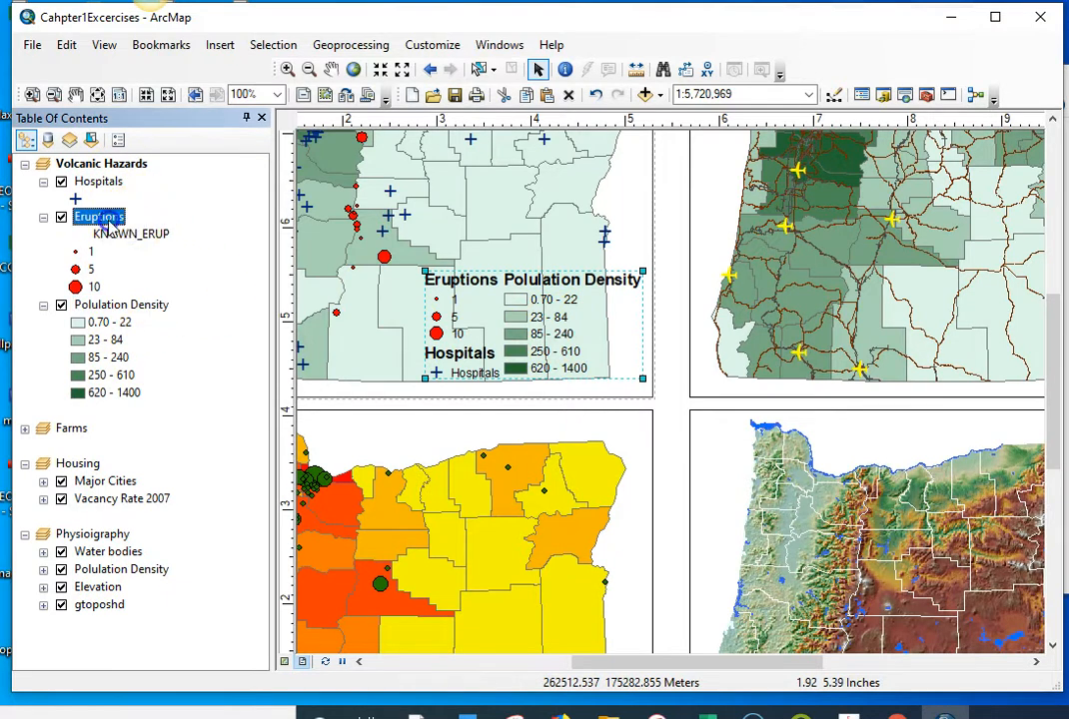
pyautogui.doubleClick(107, 220)
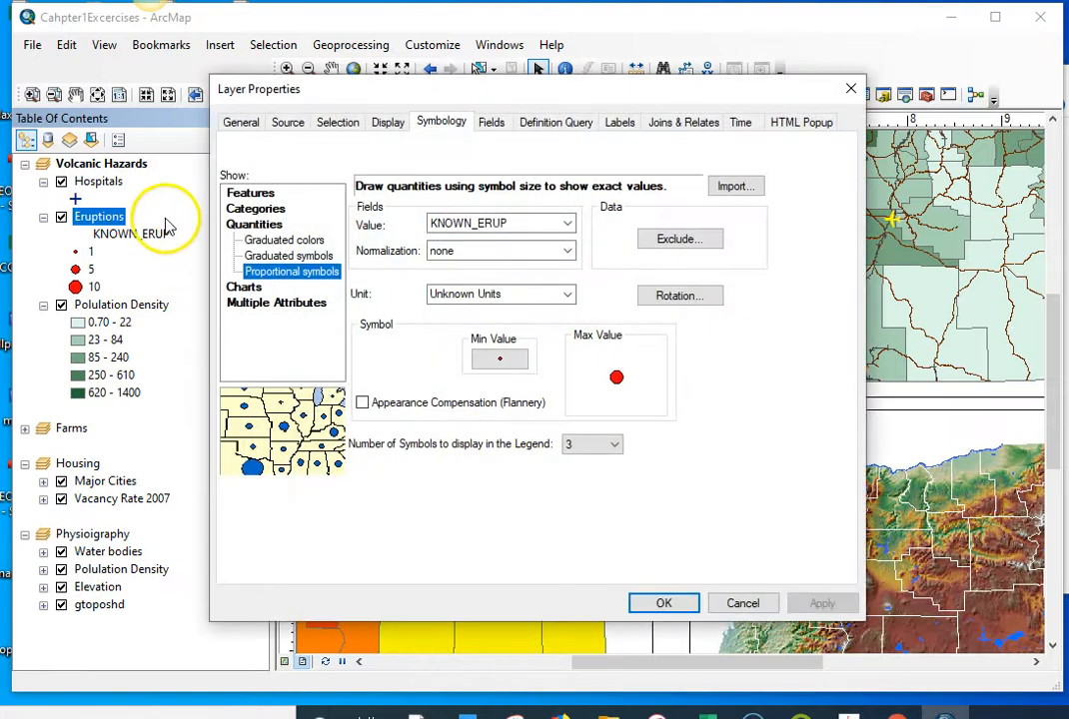
pyautogui.click(851, 89)
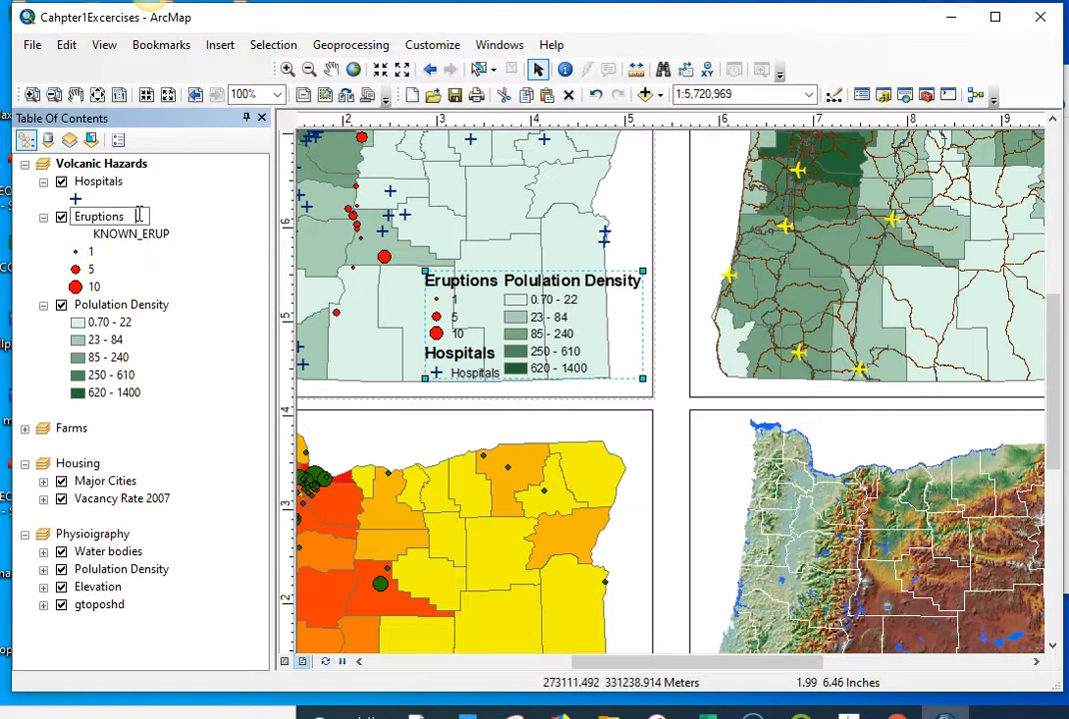
pyautogui.click(157, 324)
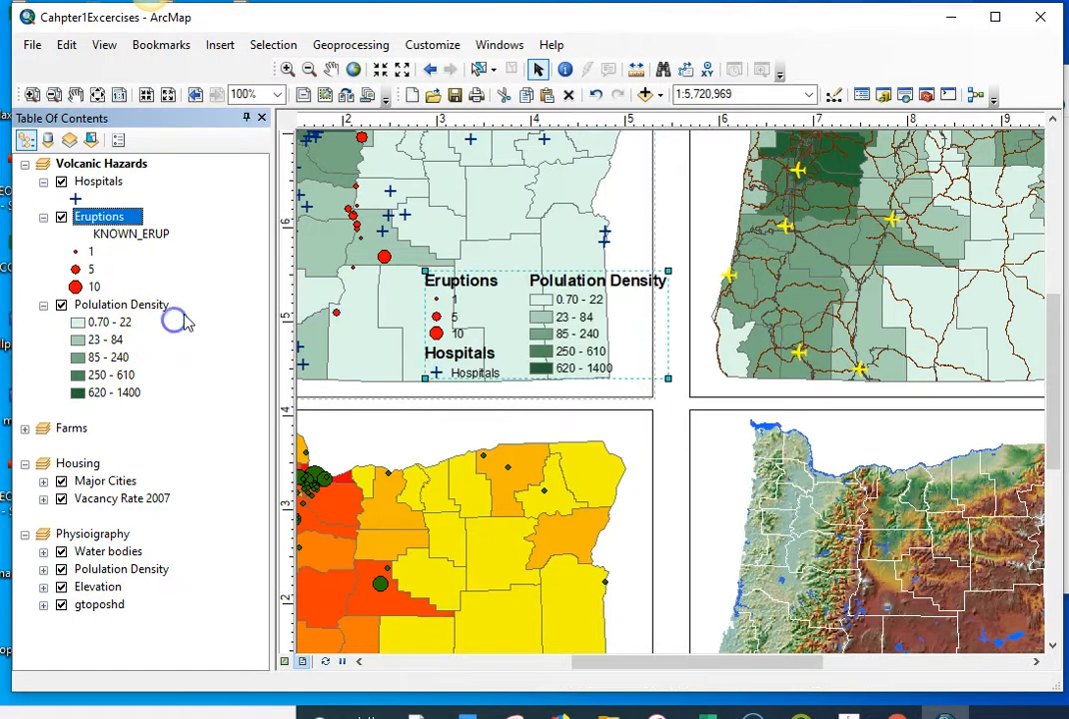
pyautogui.moveTo(602, 317); pyautogui.dragTo(552, 319)
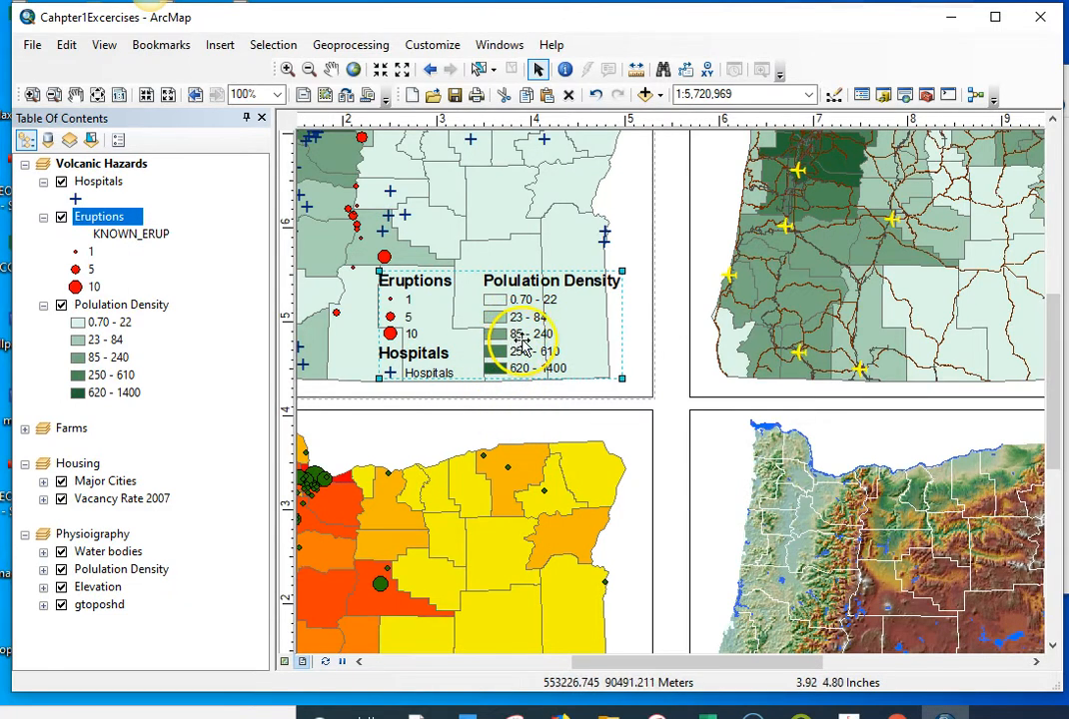
# Step: Give the legend a 0.5 Point dark gray border and a white background, and deselect it
pyautogui.rightClick(522, 343)
pyautogui.click(583, 675)
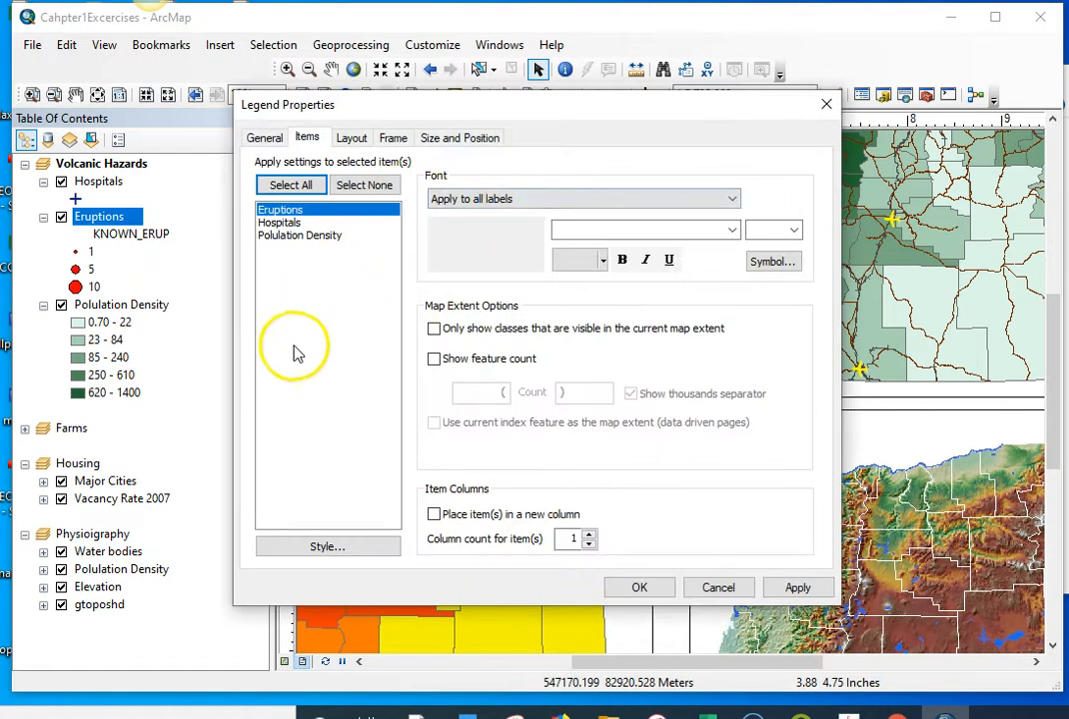
pyautogui.click(392, 137)
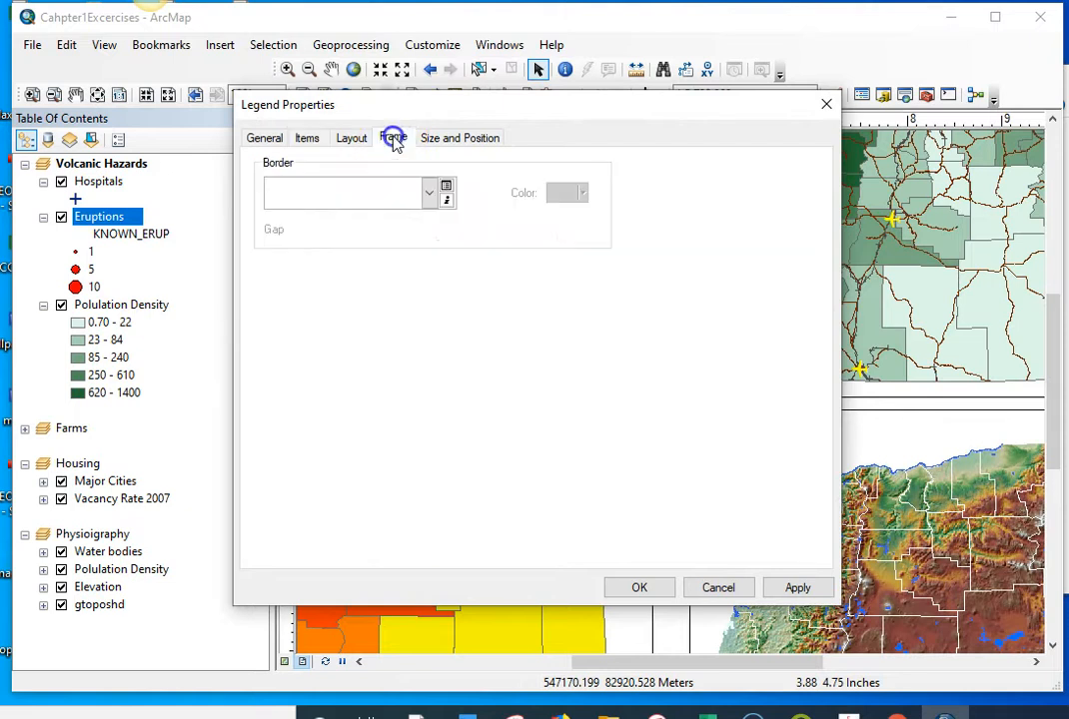
pyautogui.click(431, 193)
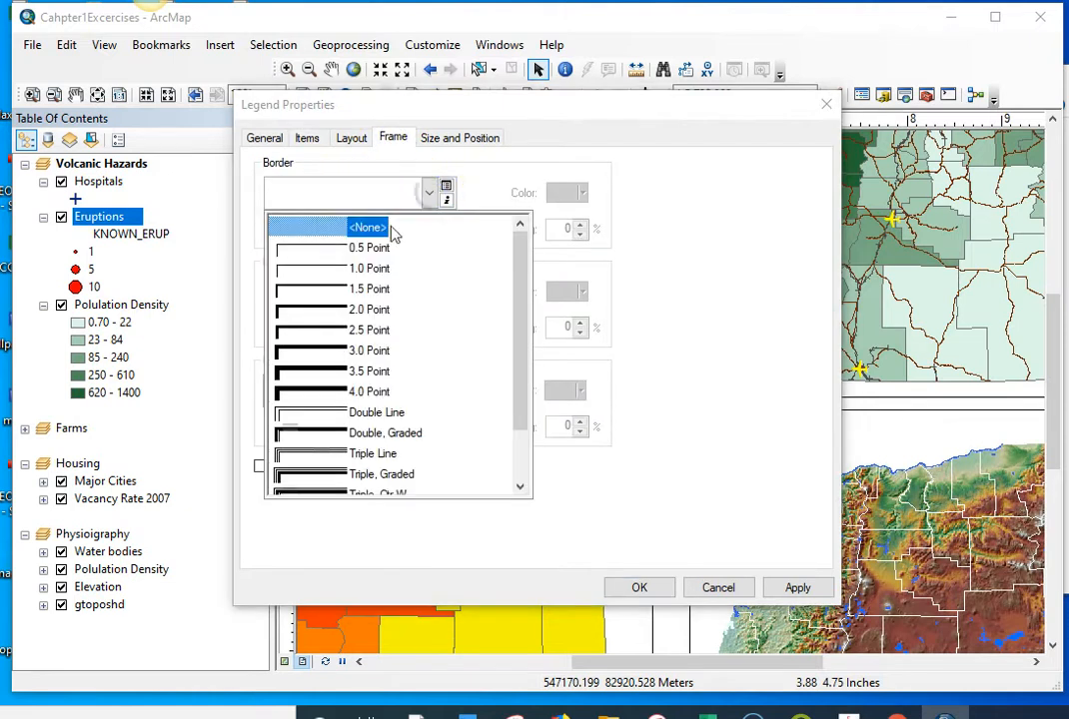
pyautogui.click(319, 247)
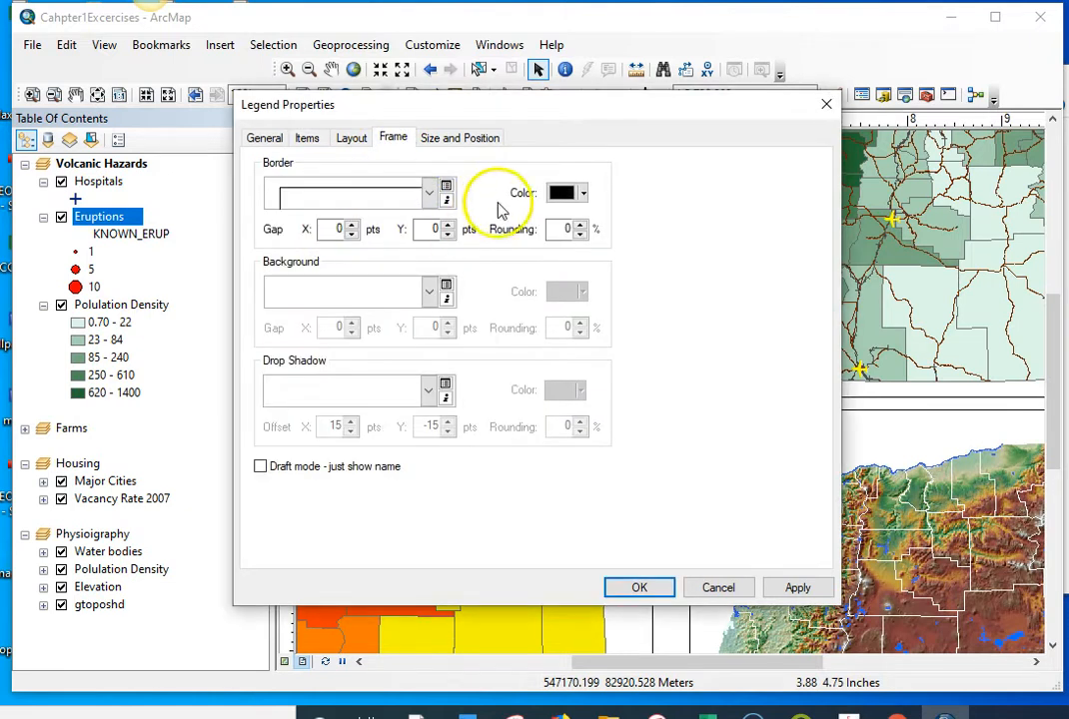
pyautogui.click(567, 191)
pyautogui.click(557, 382)
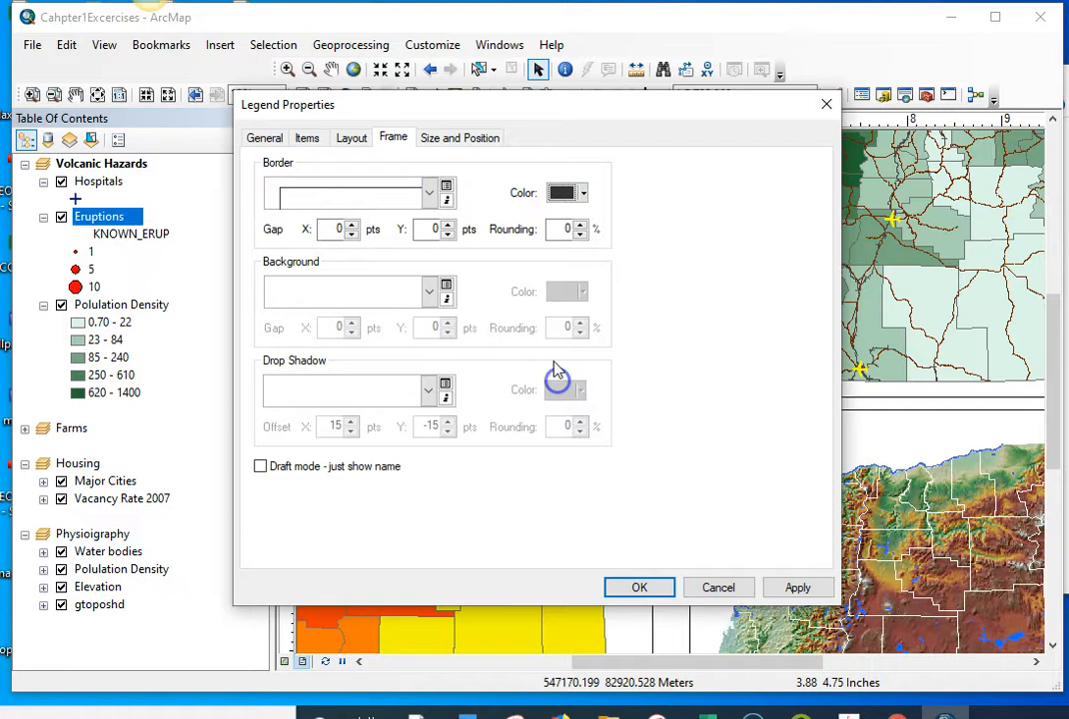
pyautogui.click(431, 292)
pyautogui.click(413, 511)
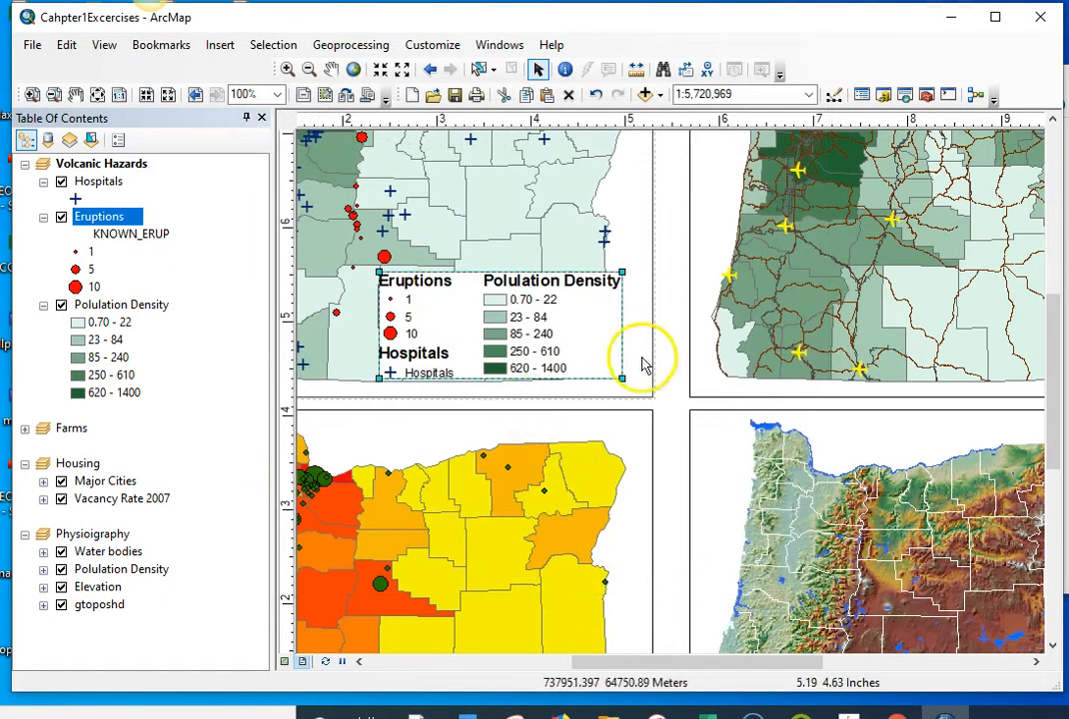
pyautogui.click(645, 400)
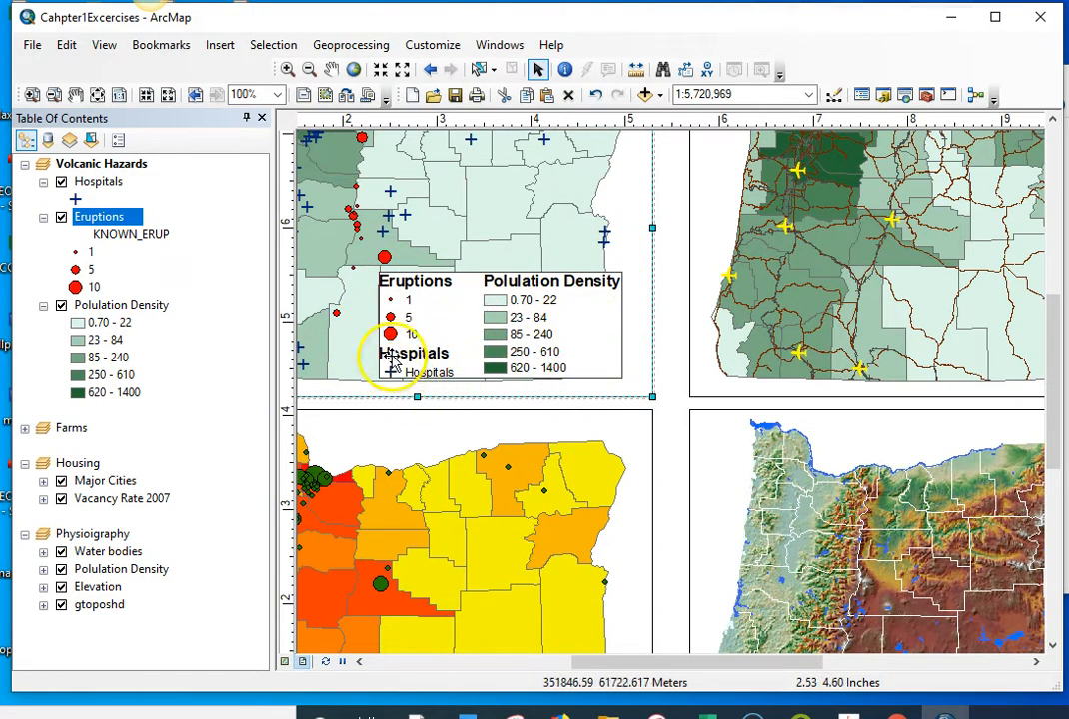
# Step: Set the legend border's X and Y gaps to 5 pts
pyautogui.moveTo(428, 309); pyautogui.dragTo(432, 317)
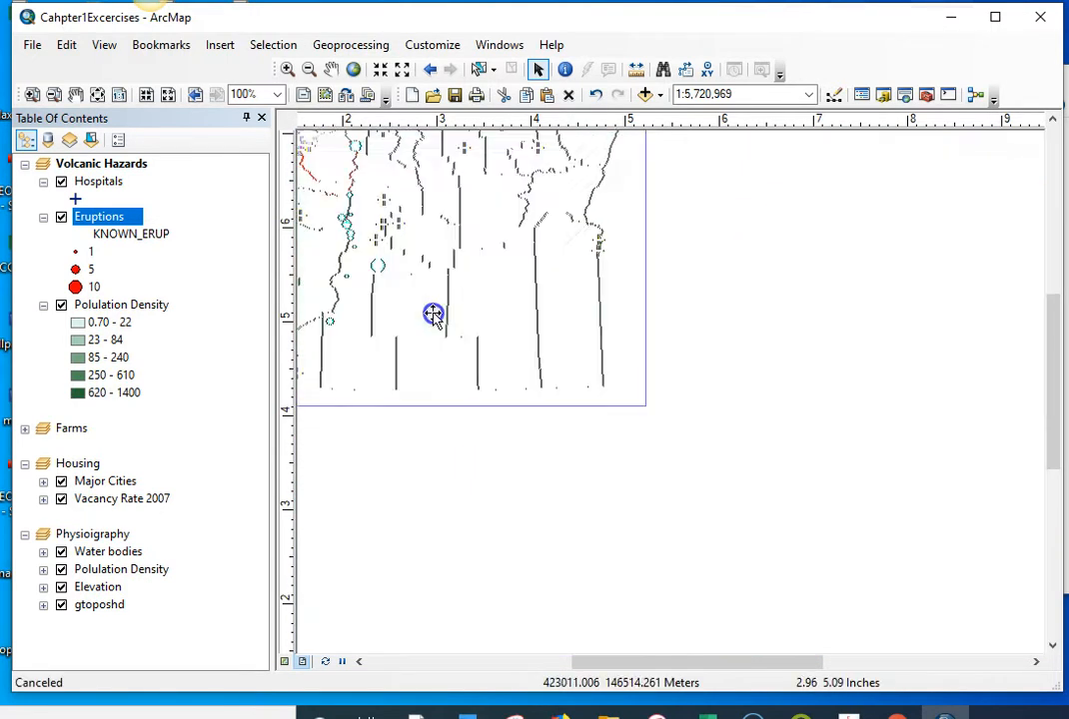
pyautogui.click(452, 325)
pyautogui.click(454, 318)
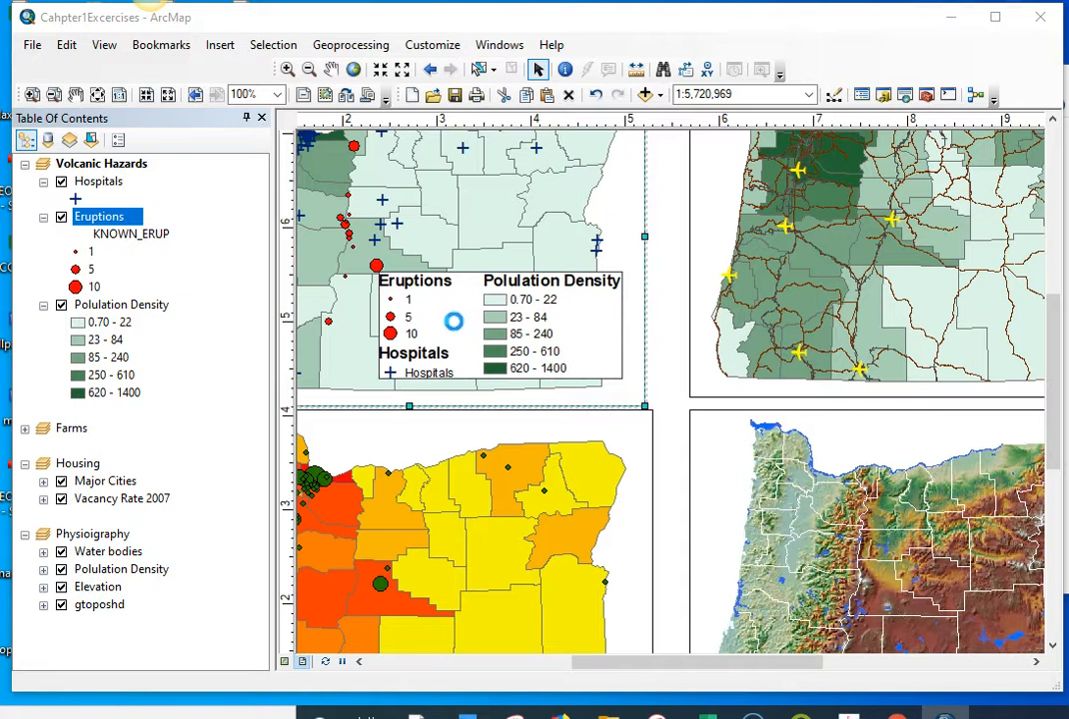
pyautogui.doubleClick(453, 321)
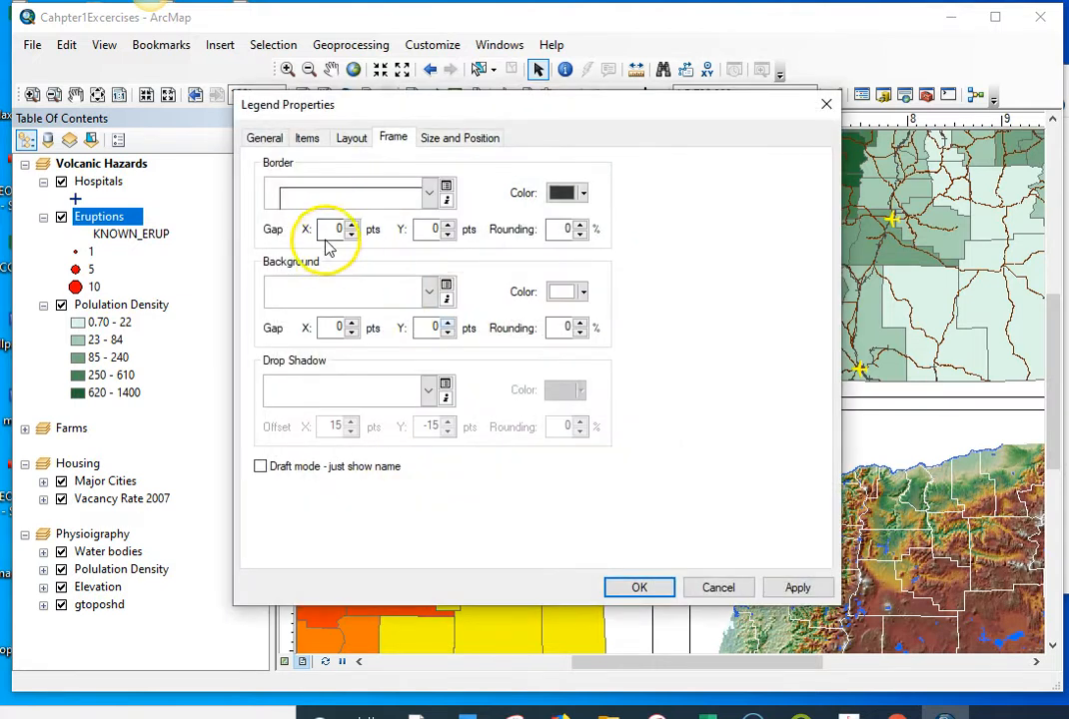
pyautogui.write('5')
pyautogui.click(436, 229)
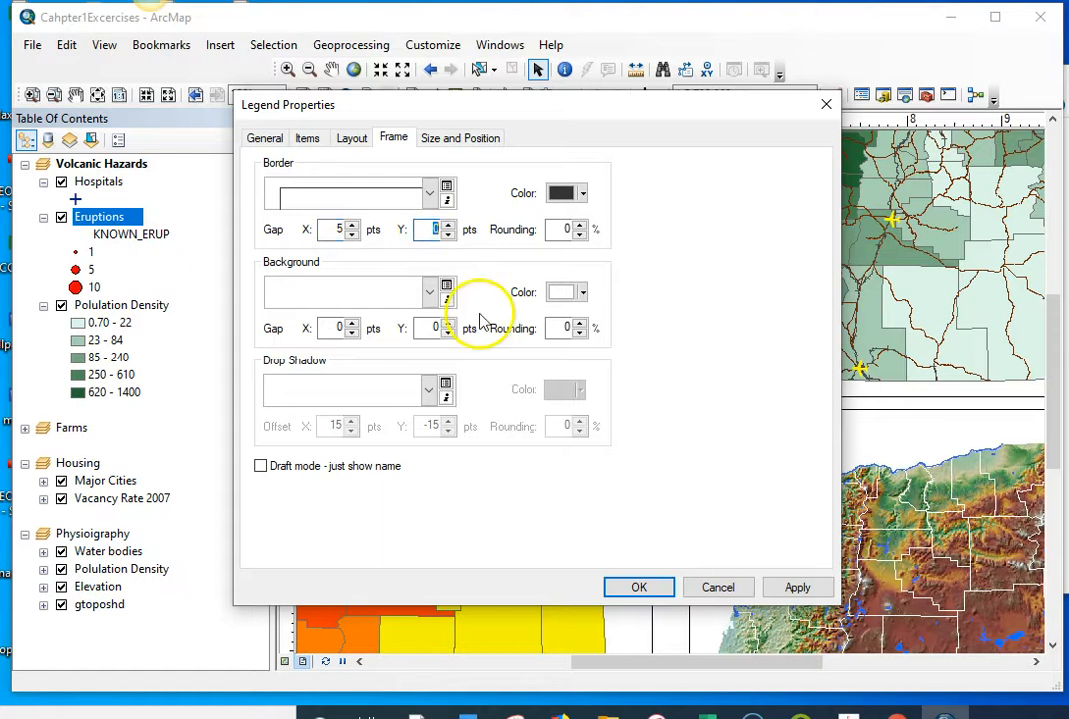
pyautogui.click(636, 587)
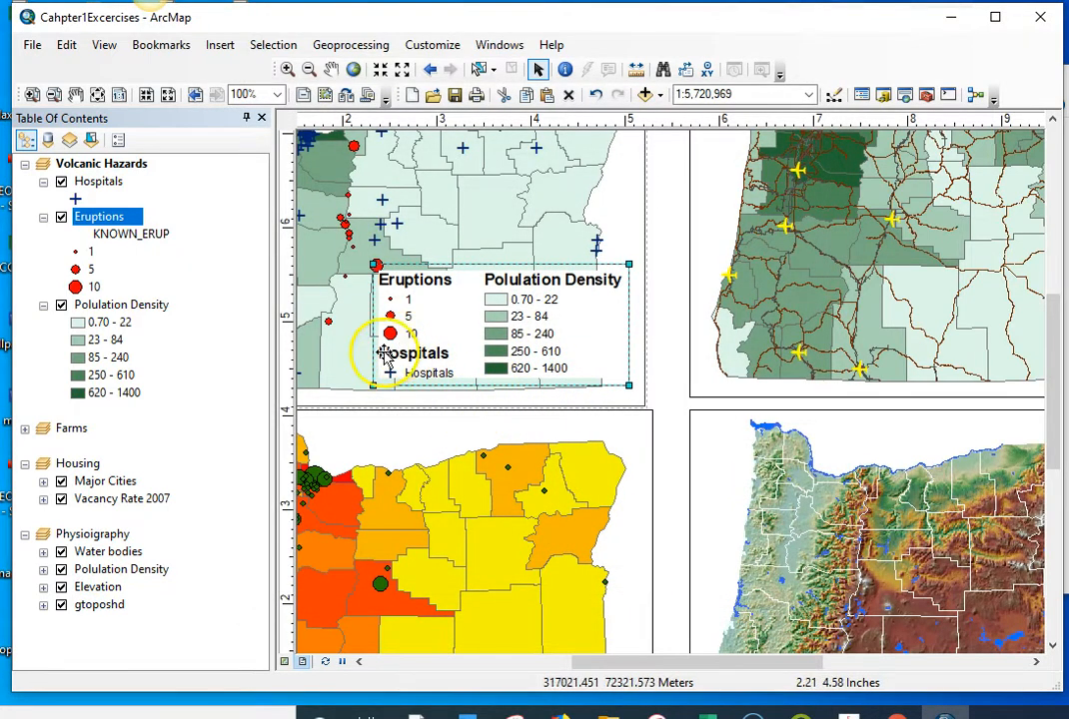
# Step: Set the legend background's X and Y gaps to 5 pts to match the border
pyautogui.scroll(4, 388, 364)
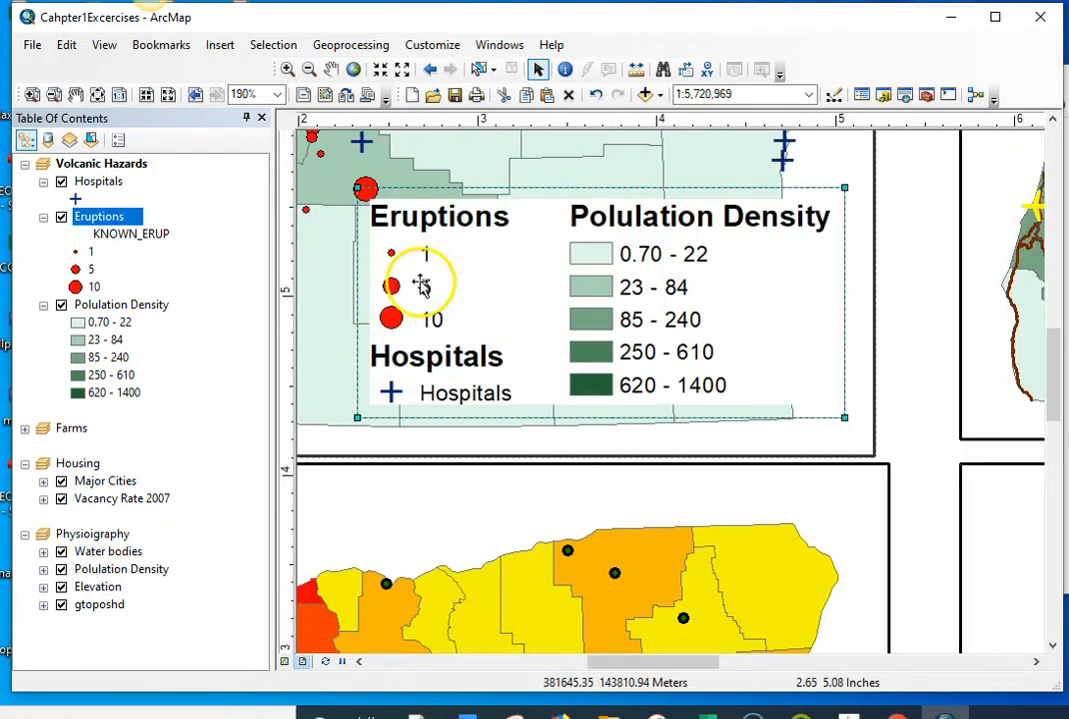
pyautogui.rightClick(480, 283)
pyautogui.click(606, 612)
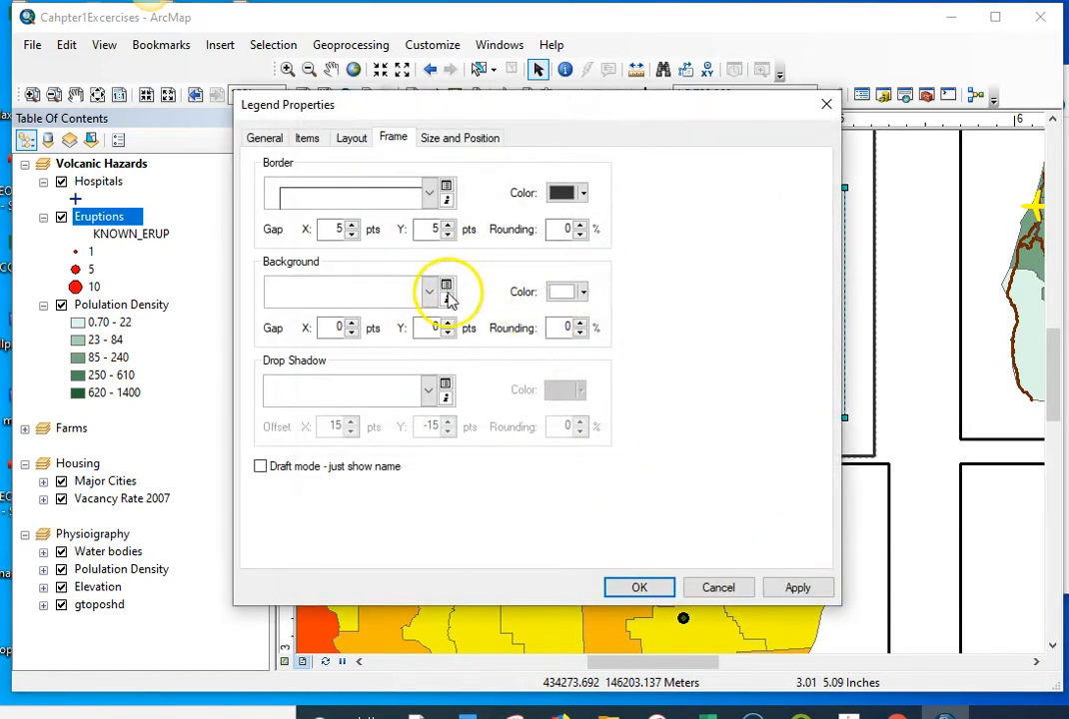
pyautogui.click(336, 326)
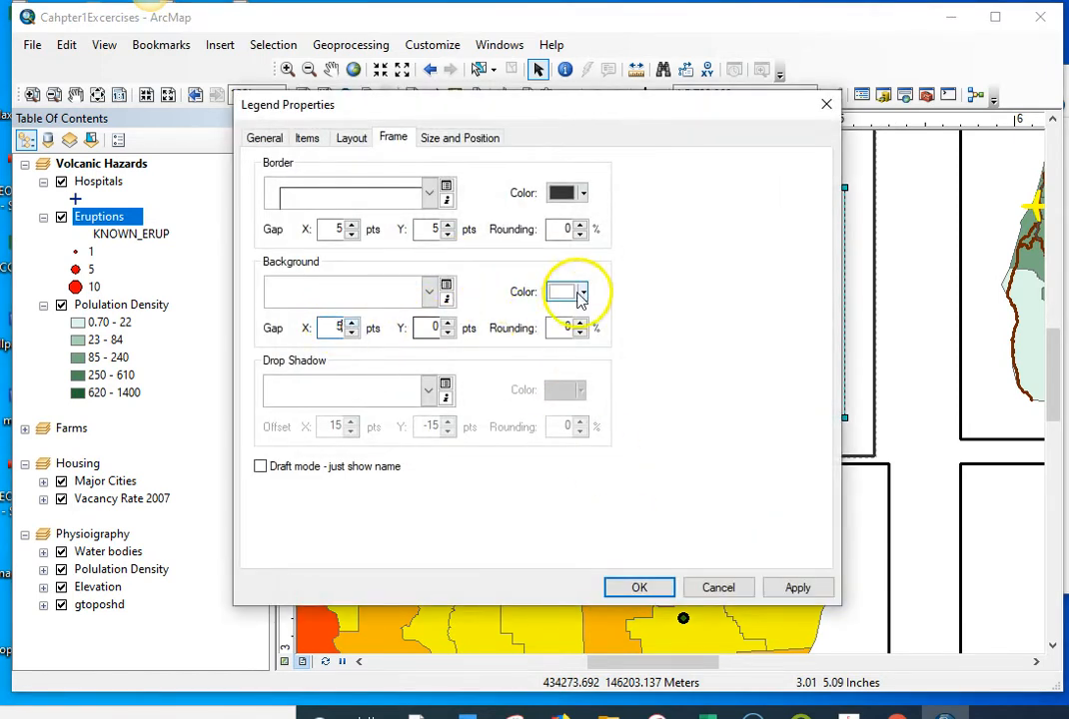
pyautogui.click(637, 588)
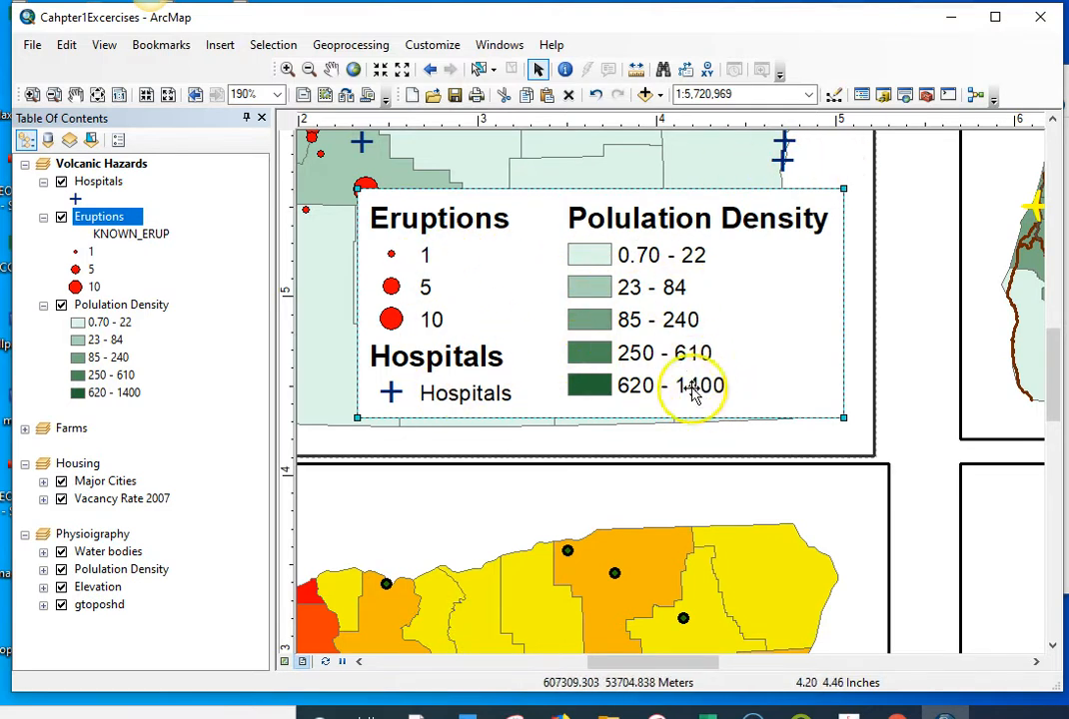
# Step: Format the Polulation Density layer's class labels to show thousands separators
pyautogui.rightClick(140, 305)
pyautogui.click(214, 687)
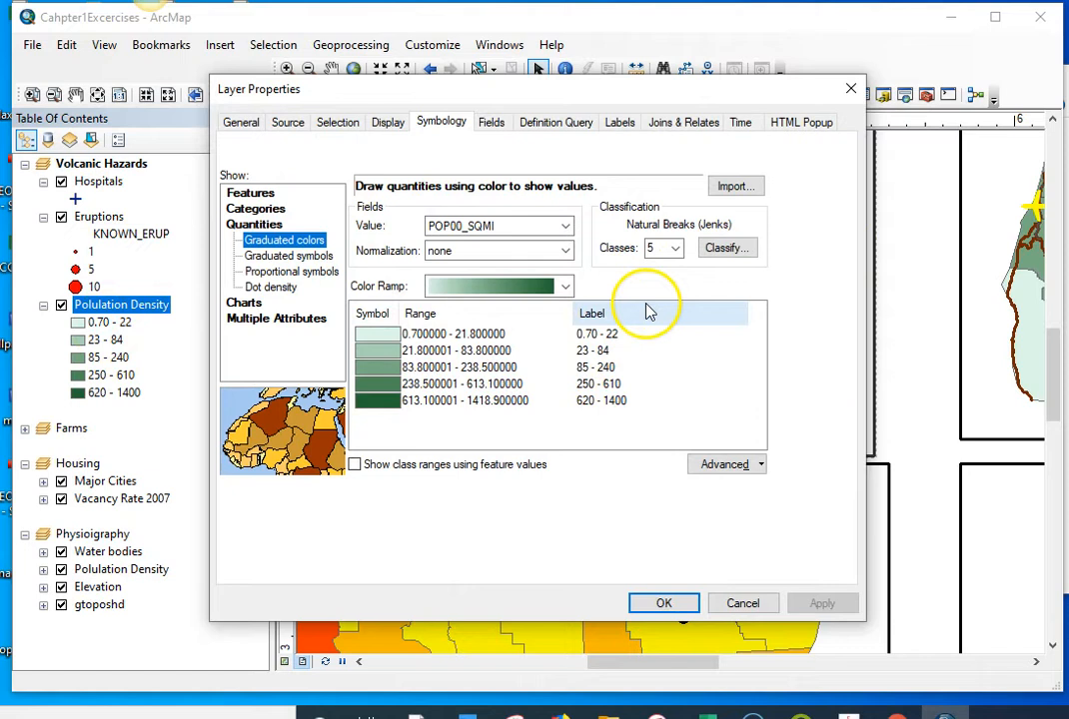
pyautogui.click(595, 334)
pyautogui.click(601, 315)
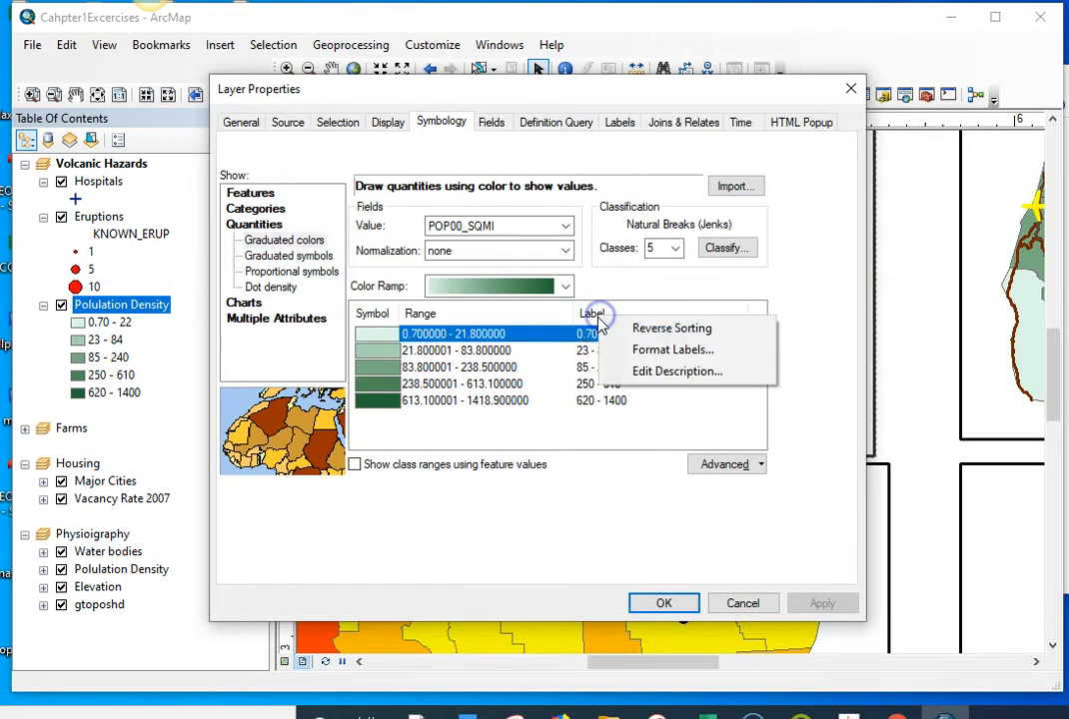
pyautogui.click(644, 348)
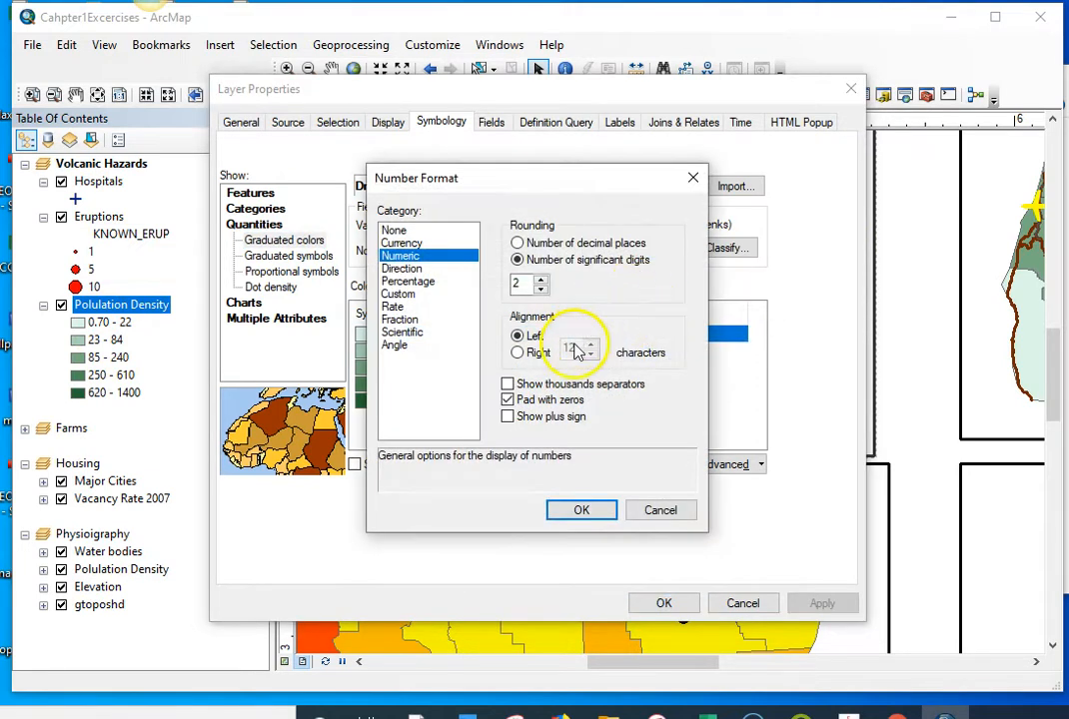
pyautogui.click(585, 508)
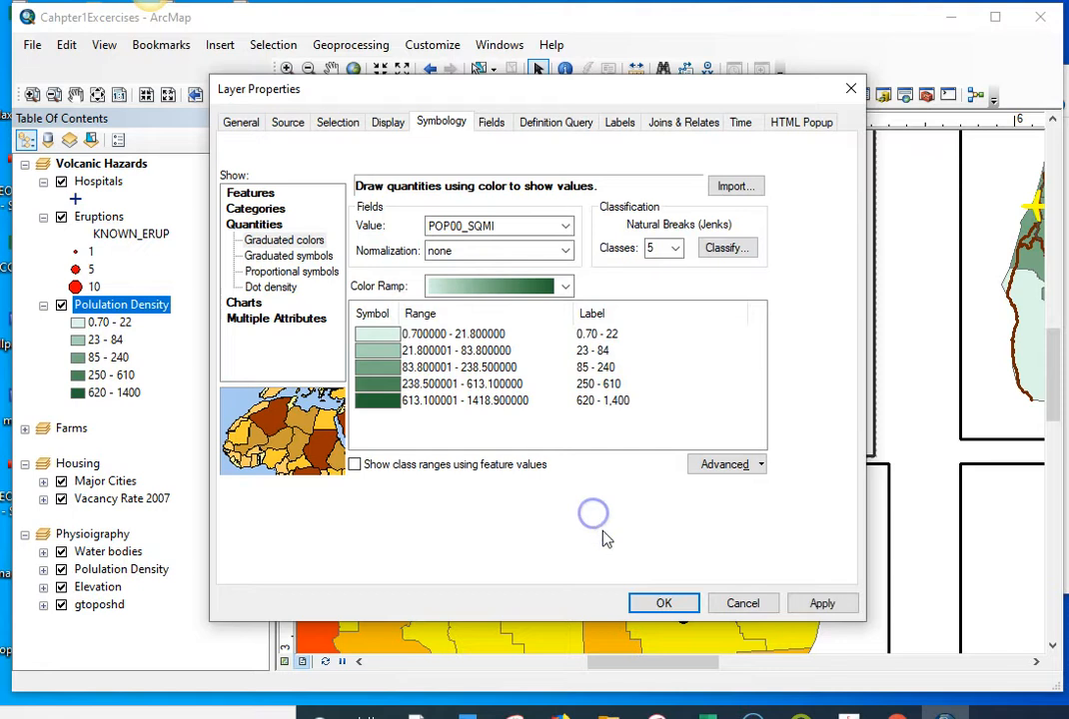
pyautogui.click(664, 604)
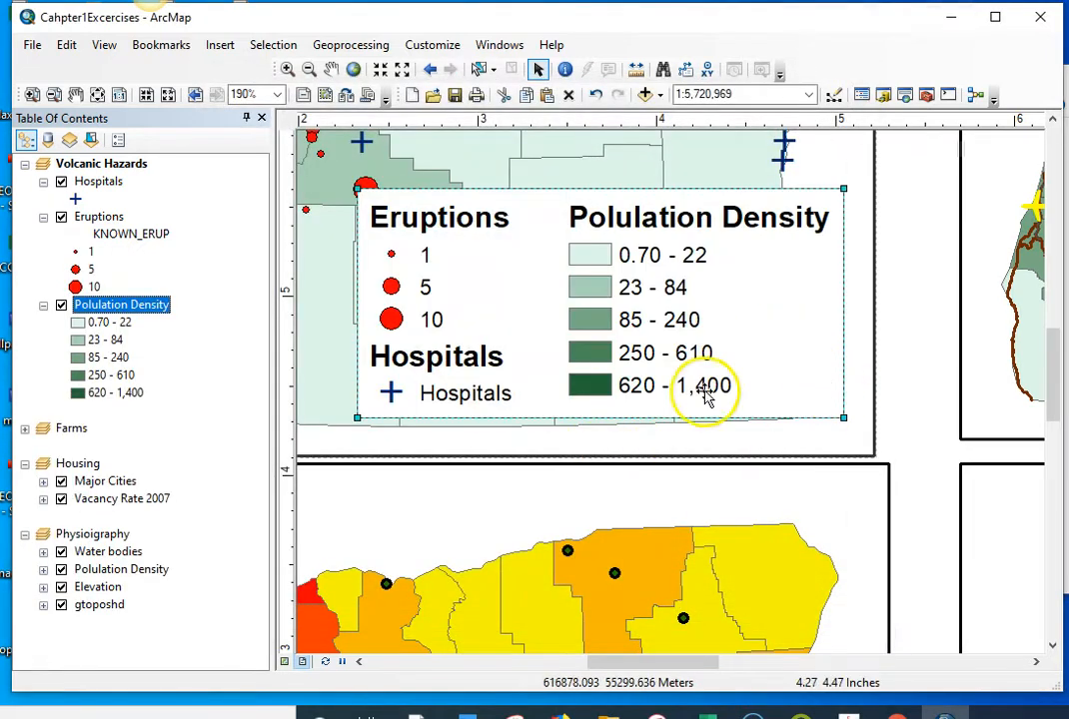
# Step: Remove bold from the Eruptions layer name in the legend and apply size 12
pyautogui.click(747, 294)
pyautogui.doubleClick(746, 294)
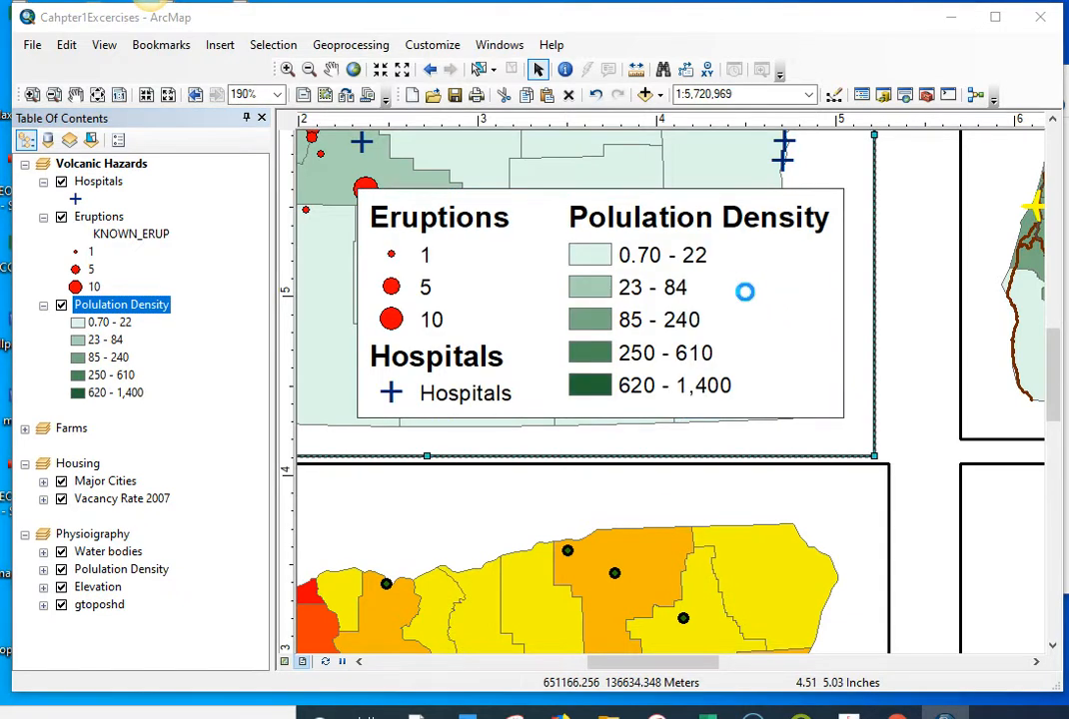
pyautogui.click(354, 138)
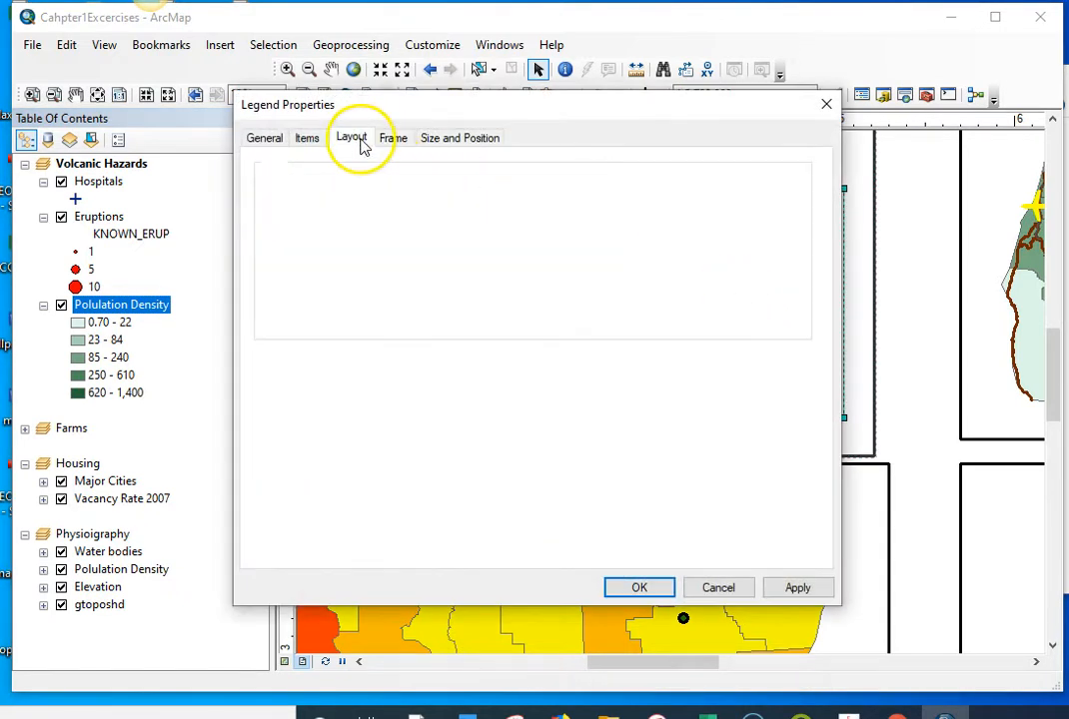
pyautogui.click(307, 137)
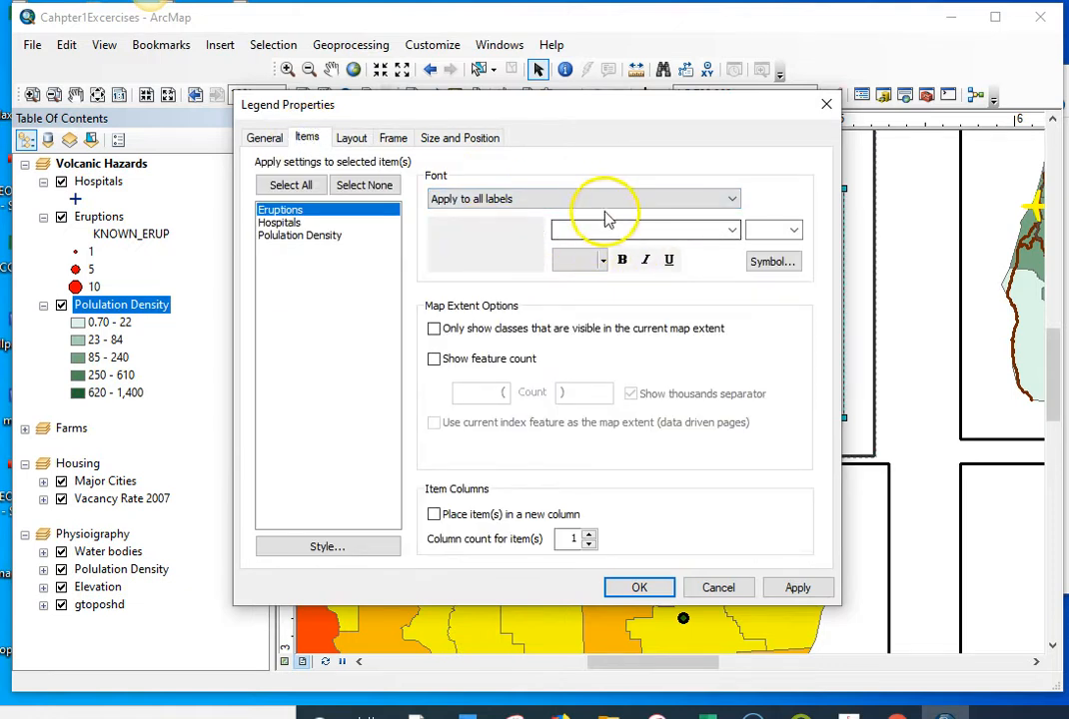
pyautogui.click(666, 200)
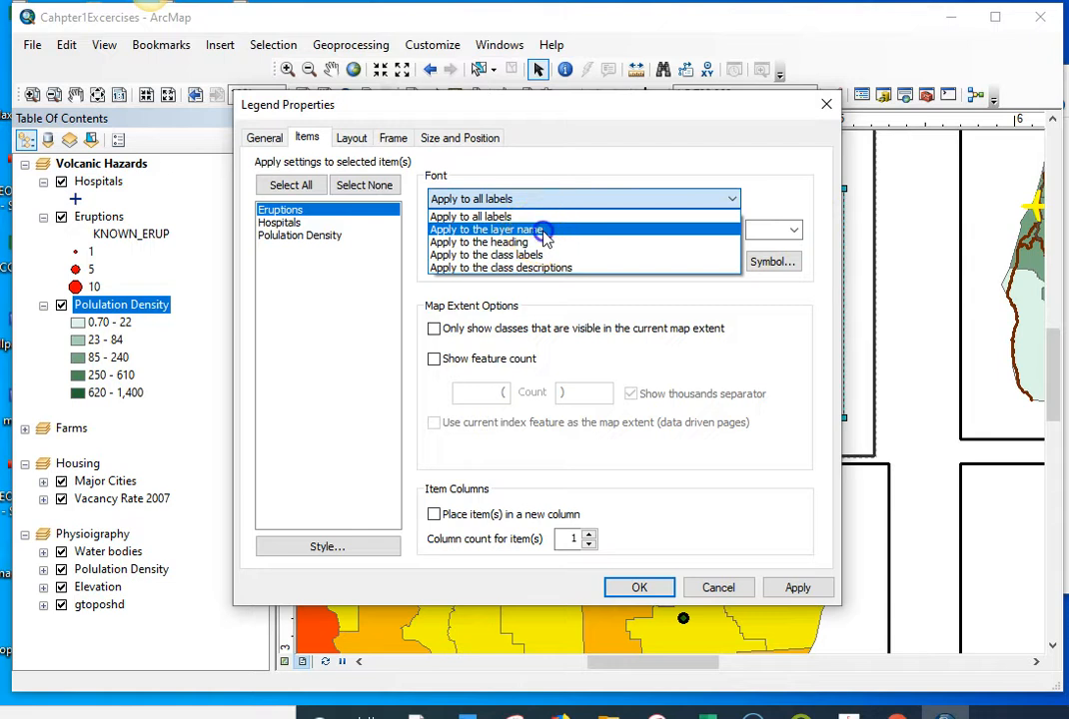
pyautogui.click(616, 230)
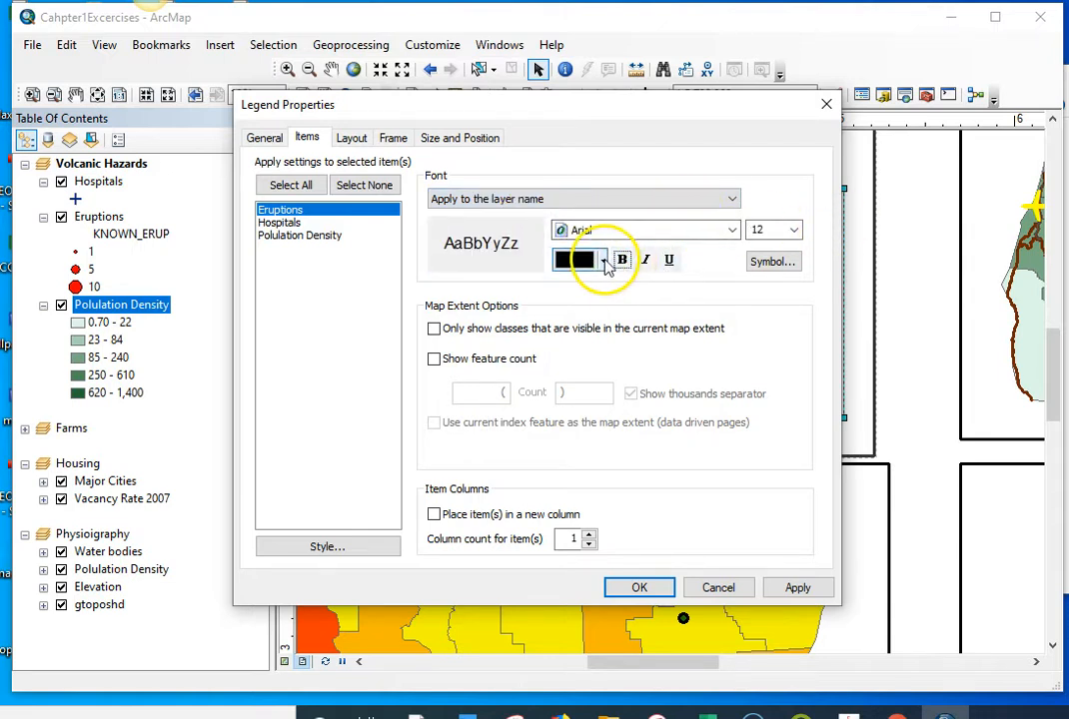
pyautogui.click(605, 261)
pyautogui.click(554, 452)
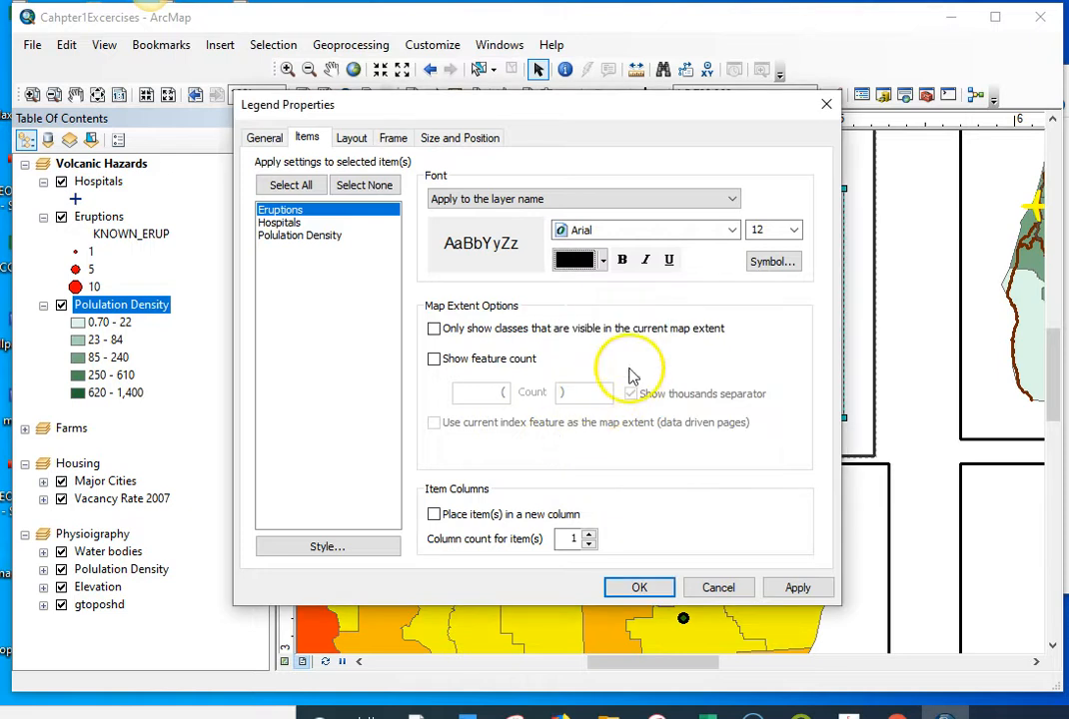
pyautogui.click(795, 231)
pyautogui.click(785, 346)
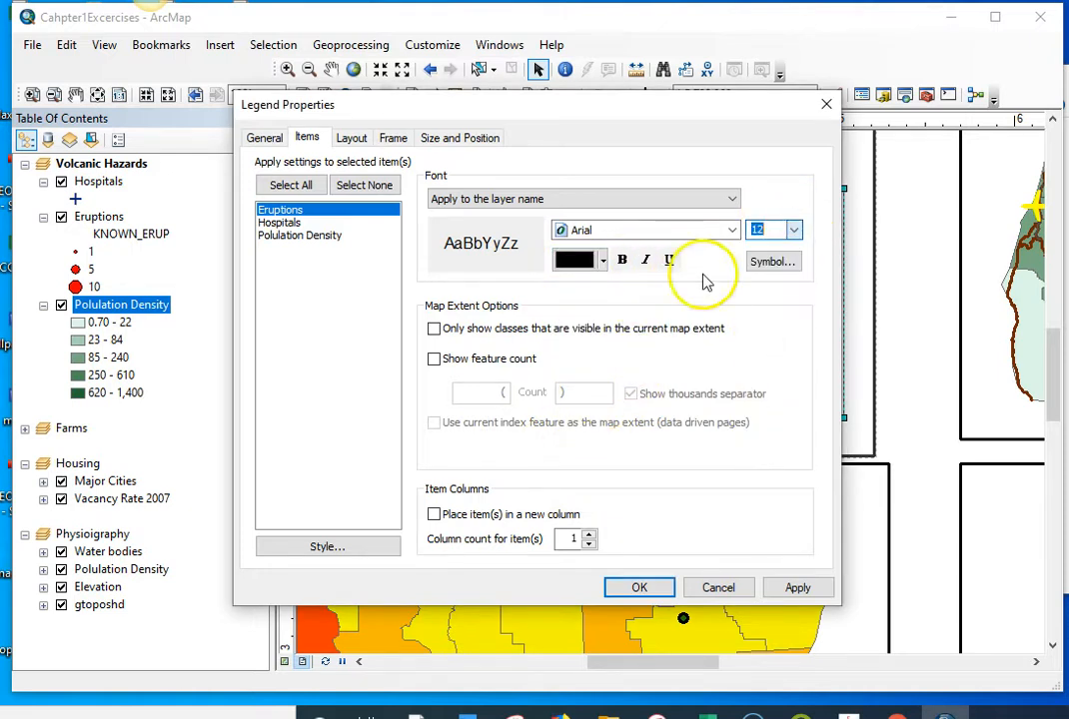
pyautogui.click(797, 588)
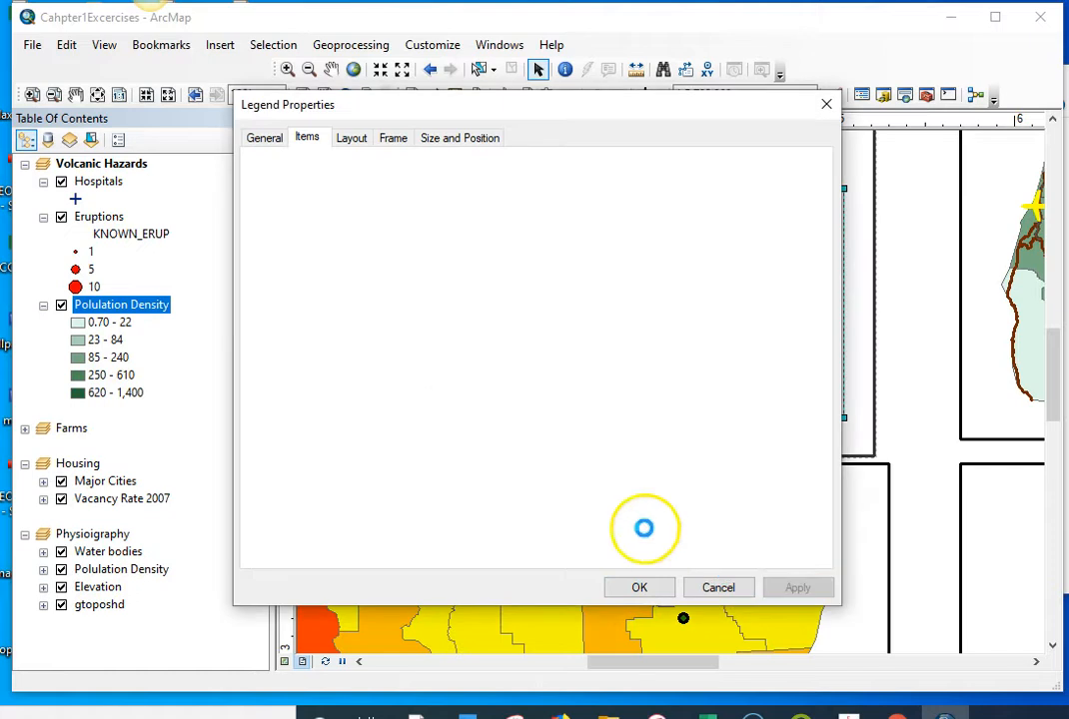
# Step: Change the Eruptions layer name's font color to dark gray in the legend and accept the properties
pyautogui.moveTo(650, 108); pyautogui.dragTo(954, 278)
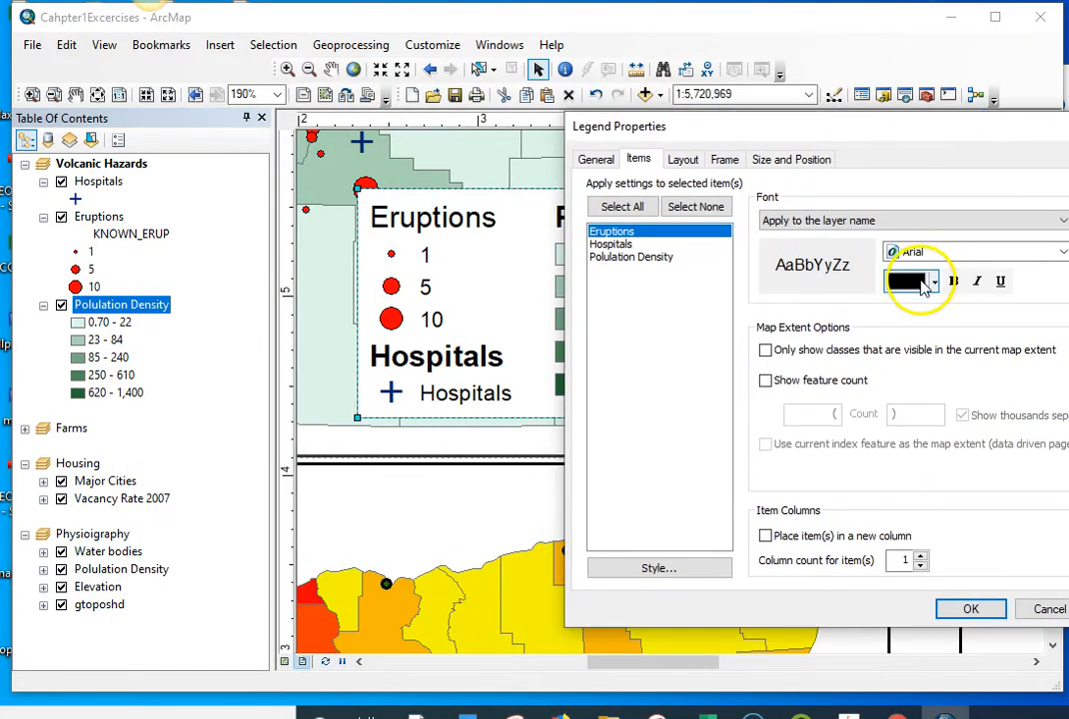
pyautogui.click(925, 284)
pyautogui.click(904, 474)
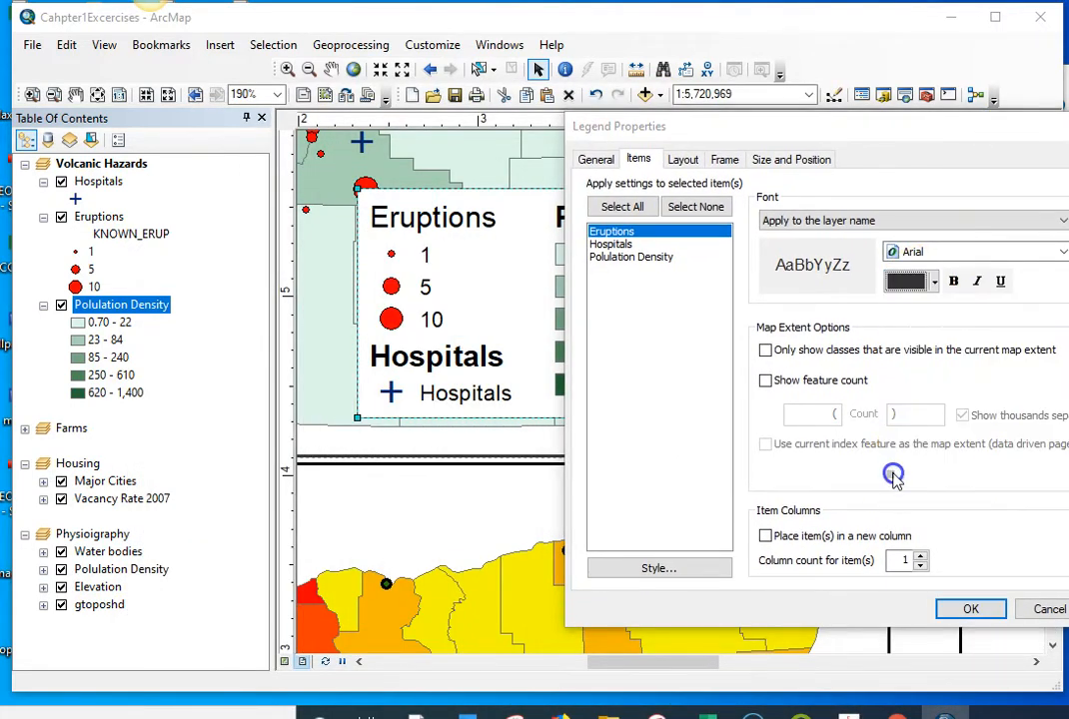
pyautogui.click(969, 608)
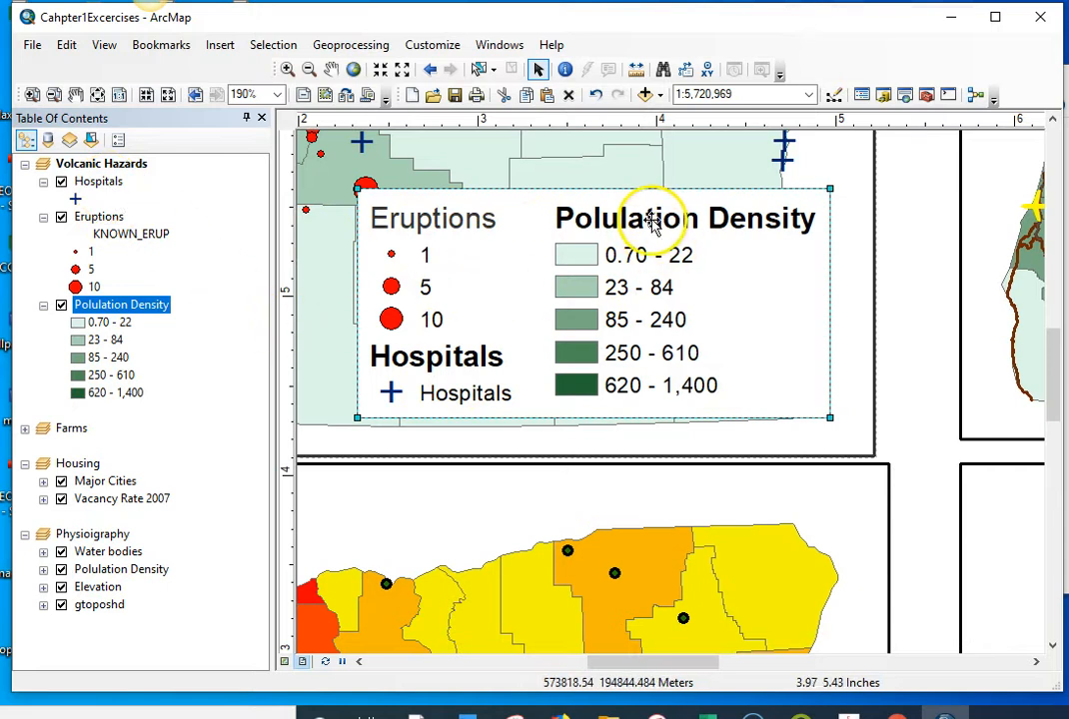
# Step: Try to set the layer names of Eruptions, Hospitals and Polulation Density to dark gray Arial together in the legend
pyautogui.moveTo(648, 224); pyautogui.dragTo(645, 225)
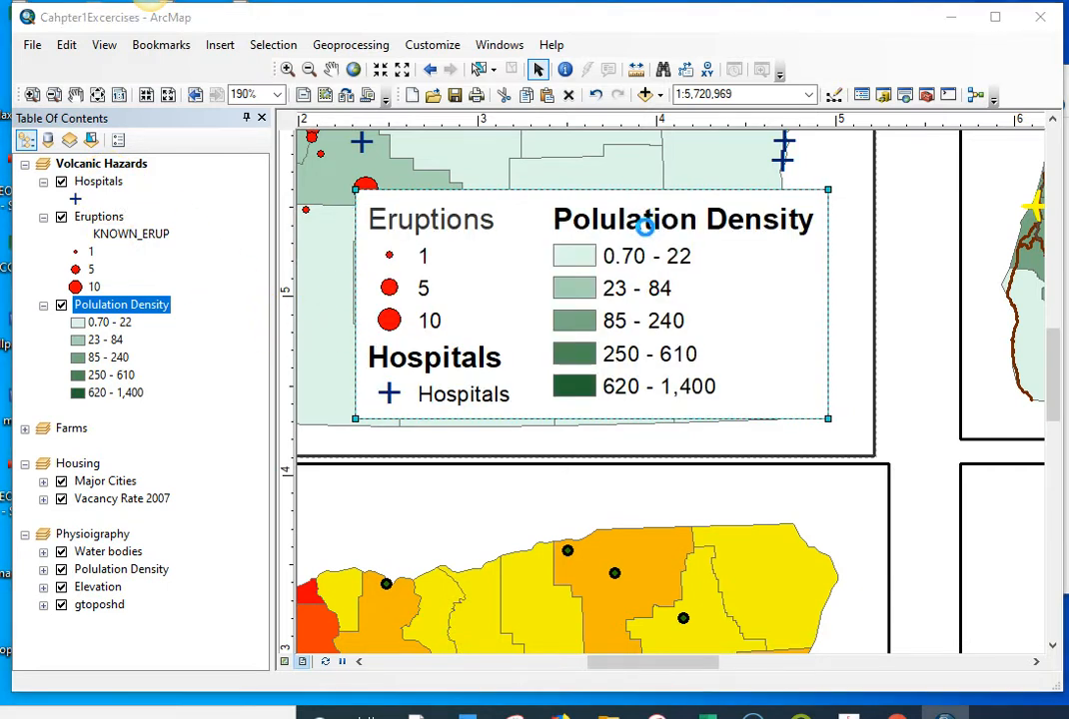
pyautogui.doubleClick(647, 229)
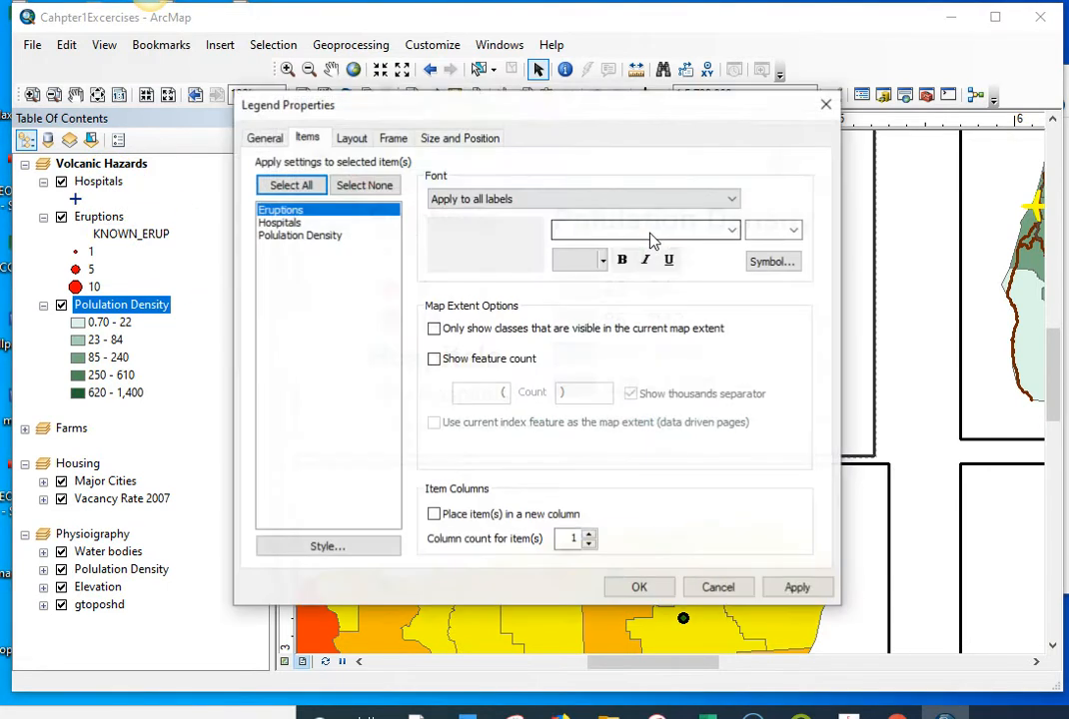
pyautogui.moveTo(283, 221); pyautogui.dragTo(295, 233)
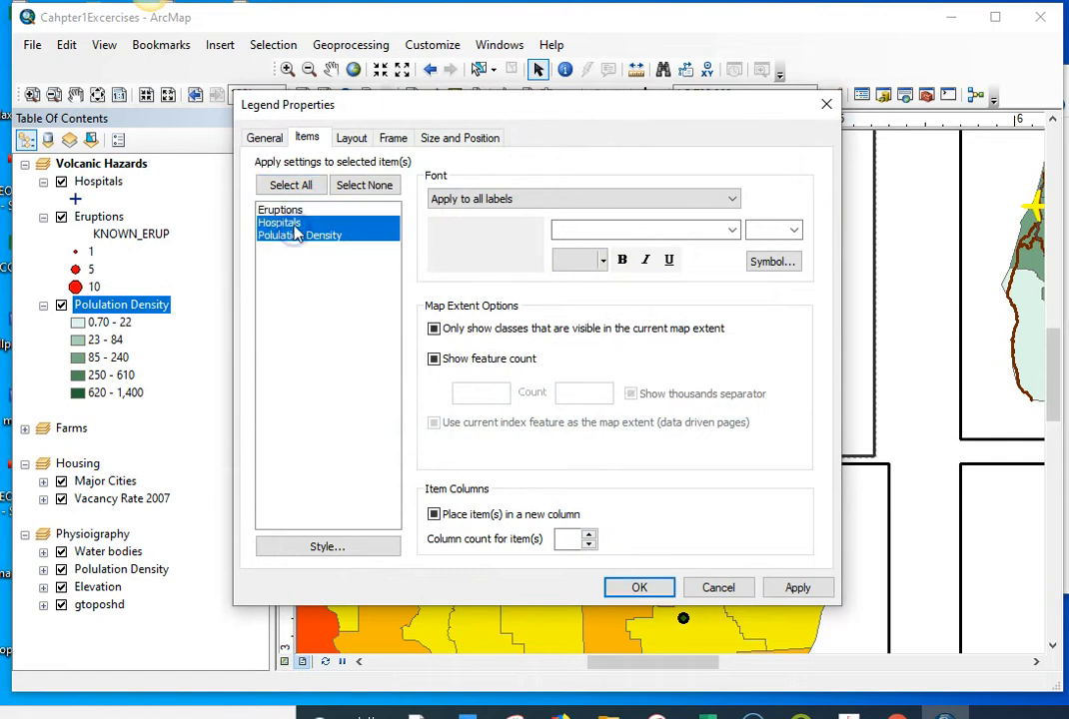
pyautogui.click(293, 211)
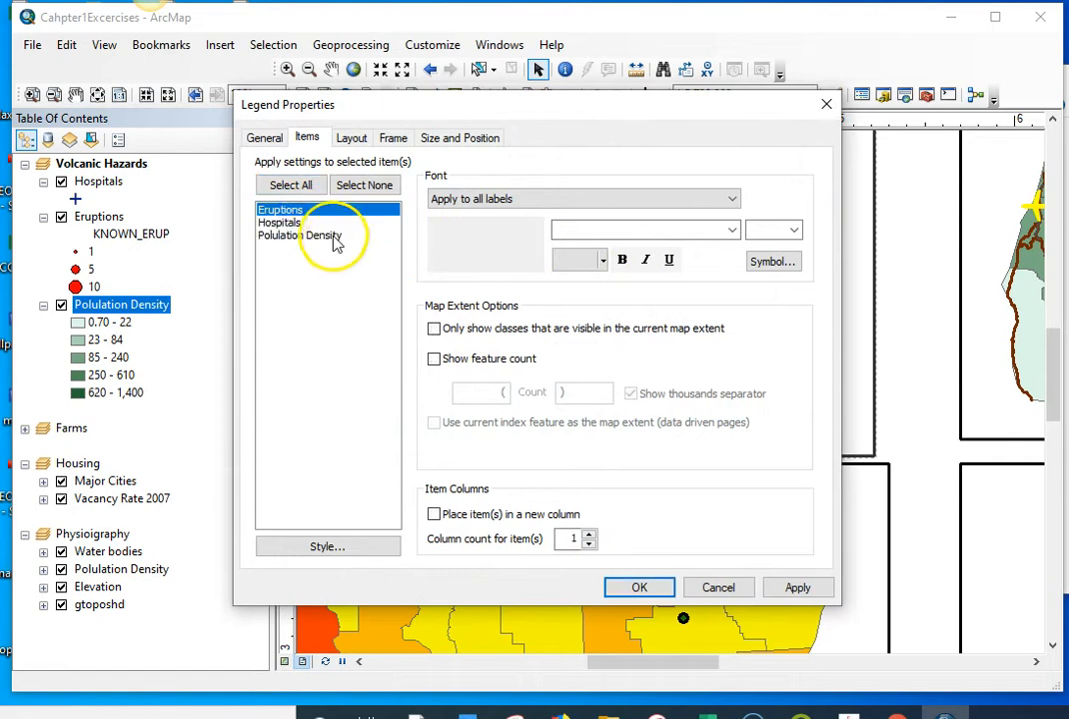
pyautogui.keyDown('shift'); pyautogui.click(336, 238); pyautogui.keyUp('shift')
pyautogui.click(590, 202)
pyautogui.click(538, 229)
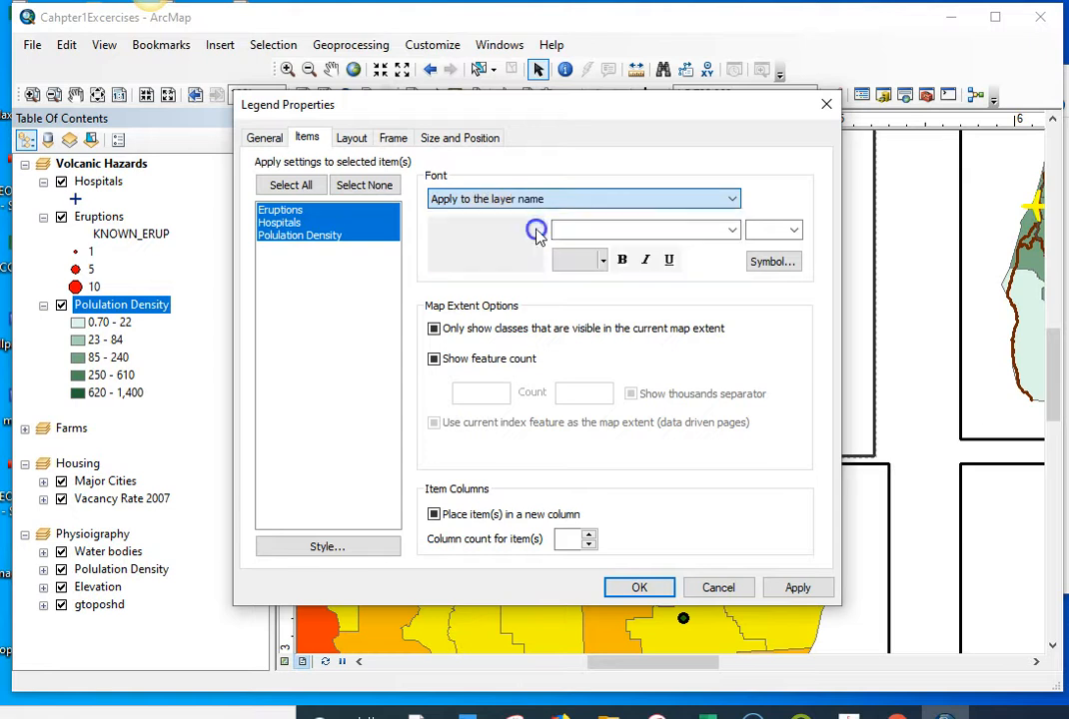
pyautogui.click(583, 258)
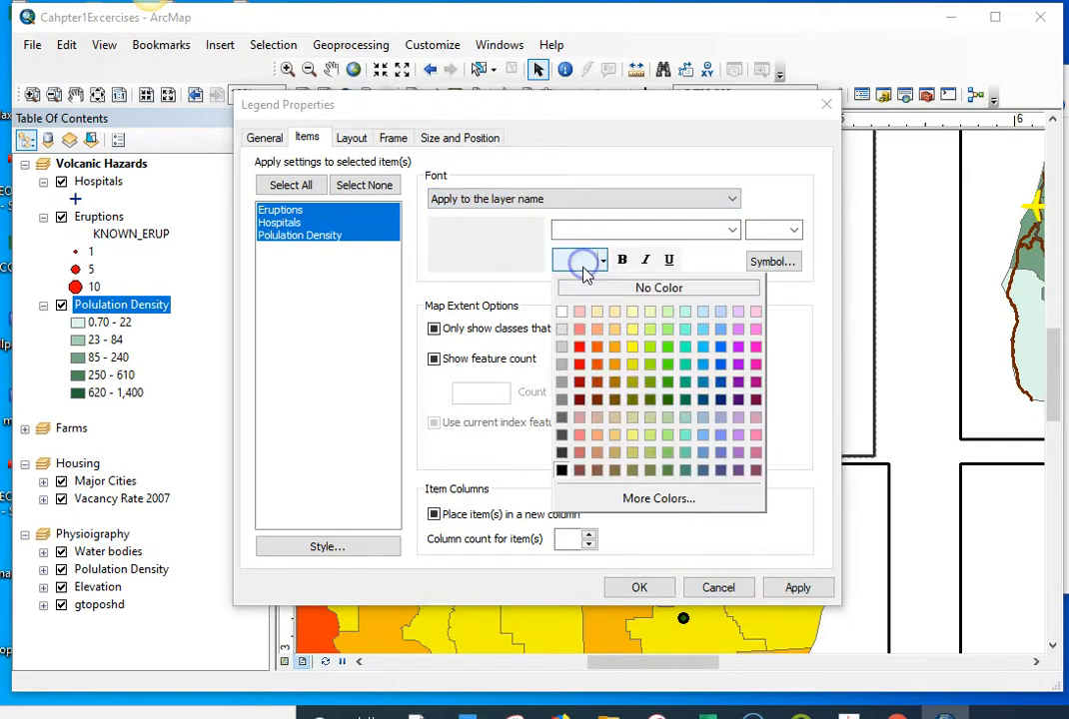
pyautogui.click(561, 454)
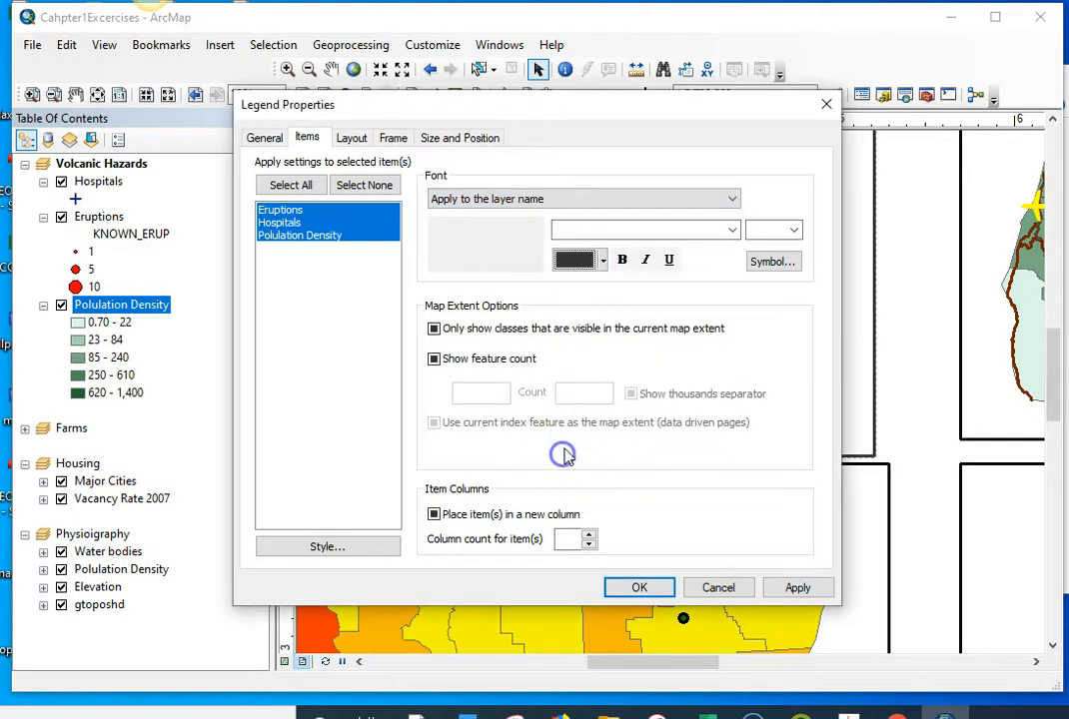
pyautogui.click(733, 231)
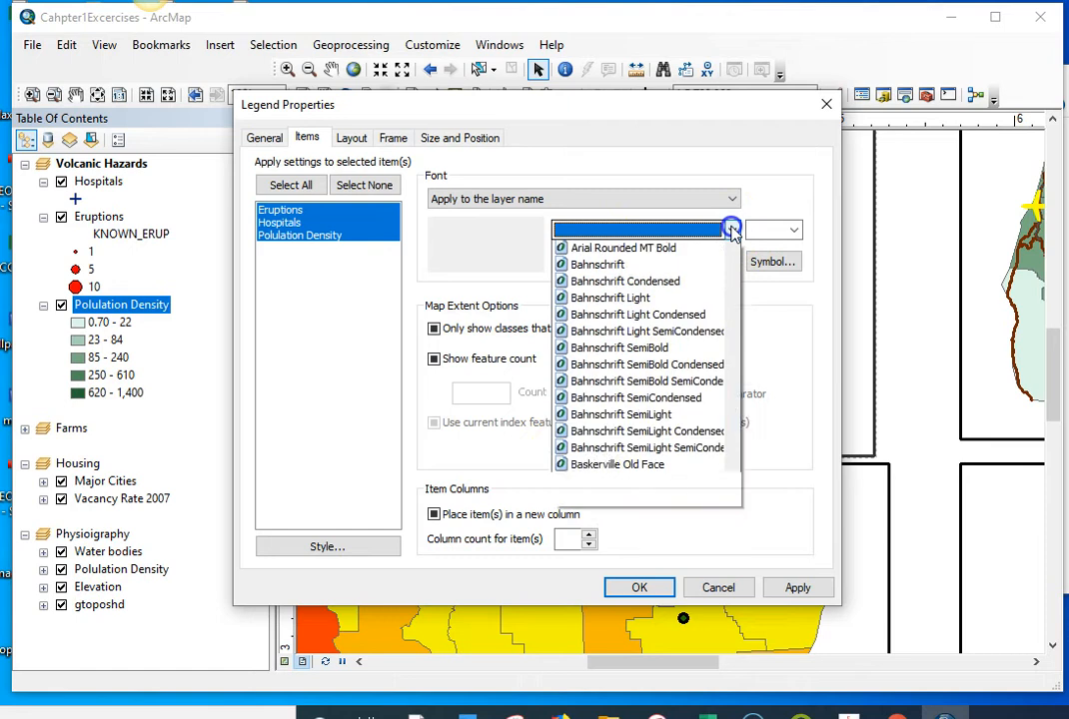
pyautogui.click(660, 284)
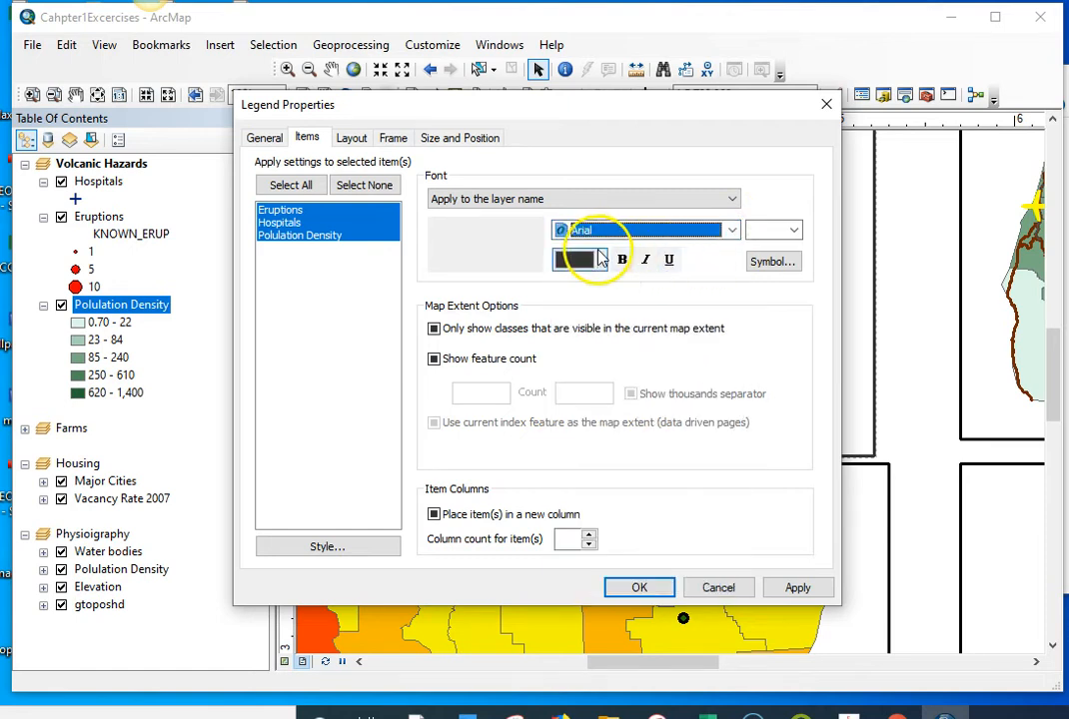
pyautogui.click(640, 587)
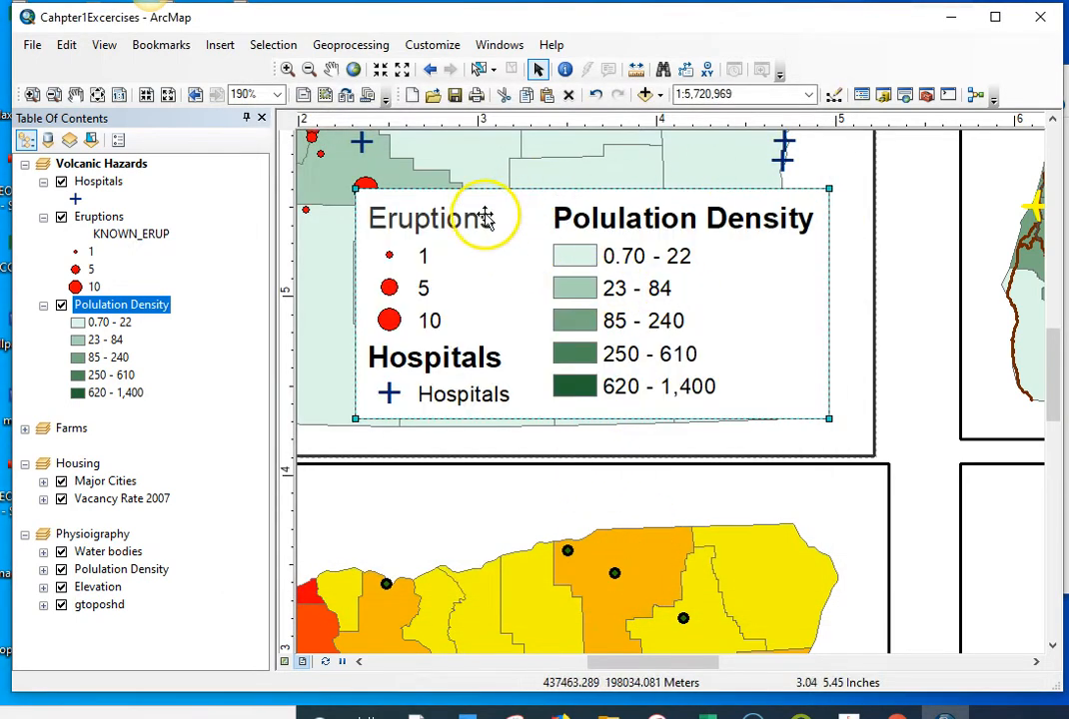
# Step: Make the Hospitals layer name in the legend non-bold and dark gray
pyautogui.doubleClick(679, 231)
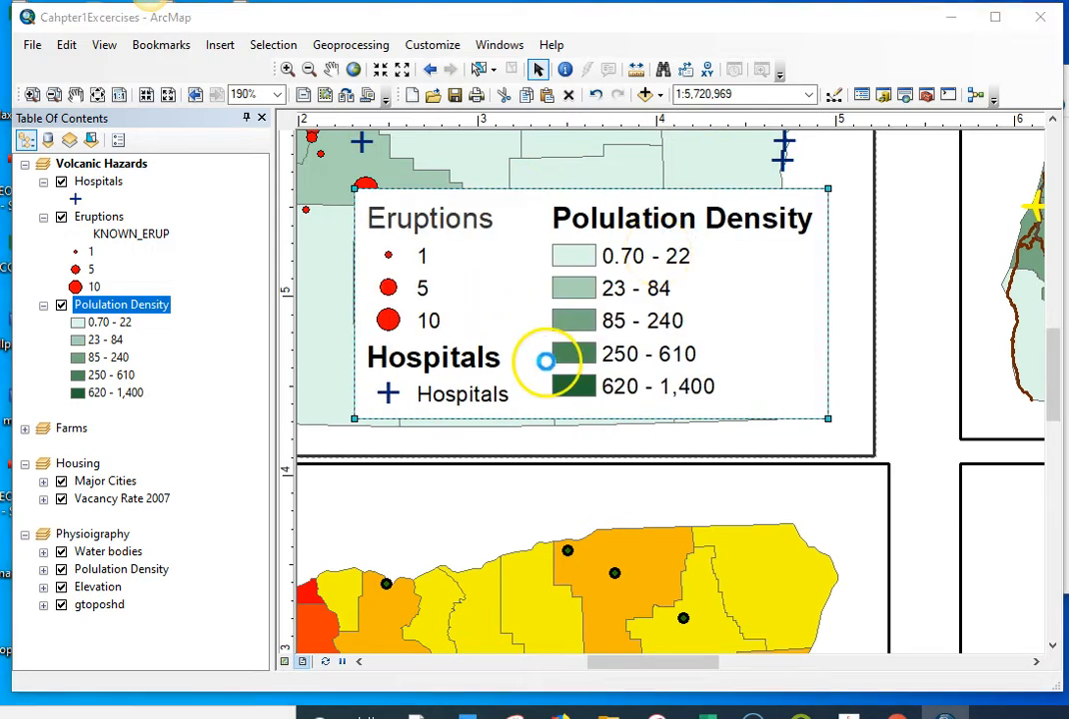
pyautogui.click(295, 224)
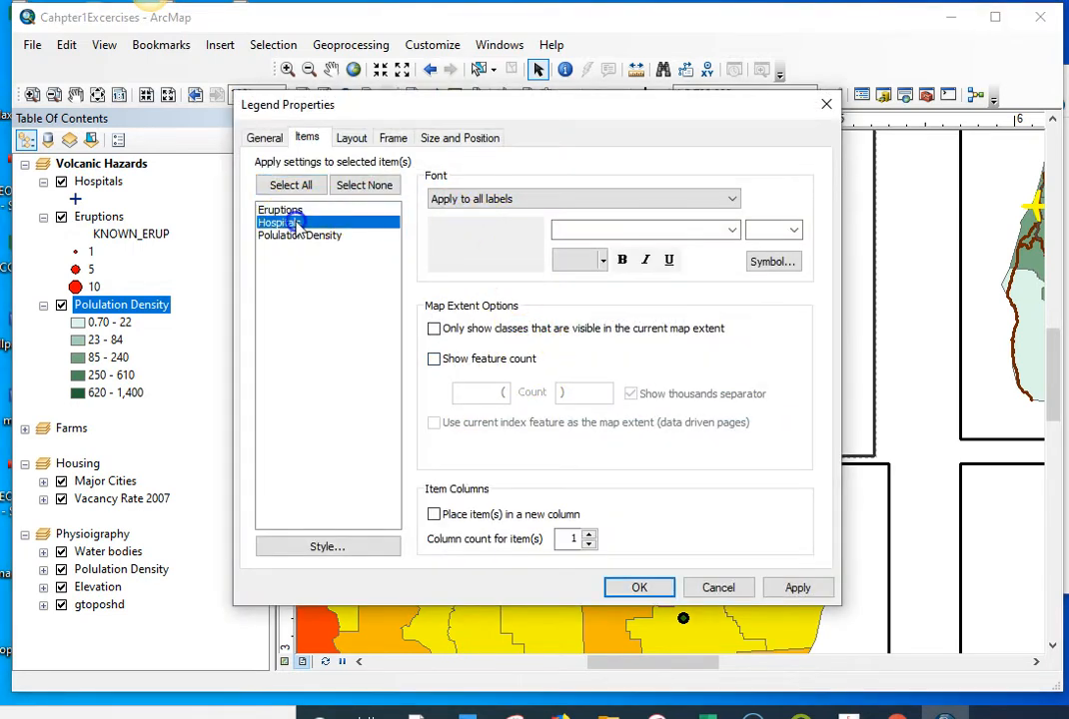
pyautogui.click(565, 201)
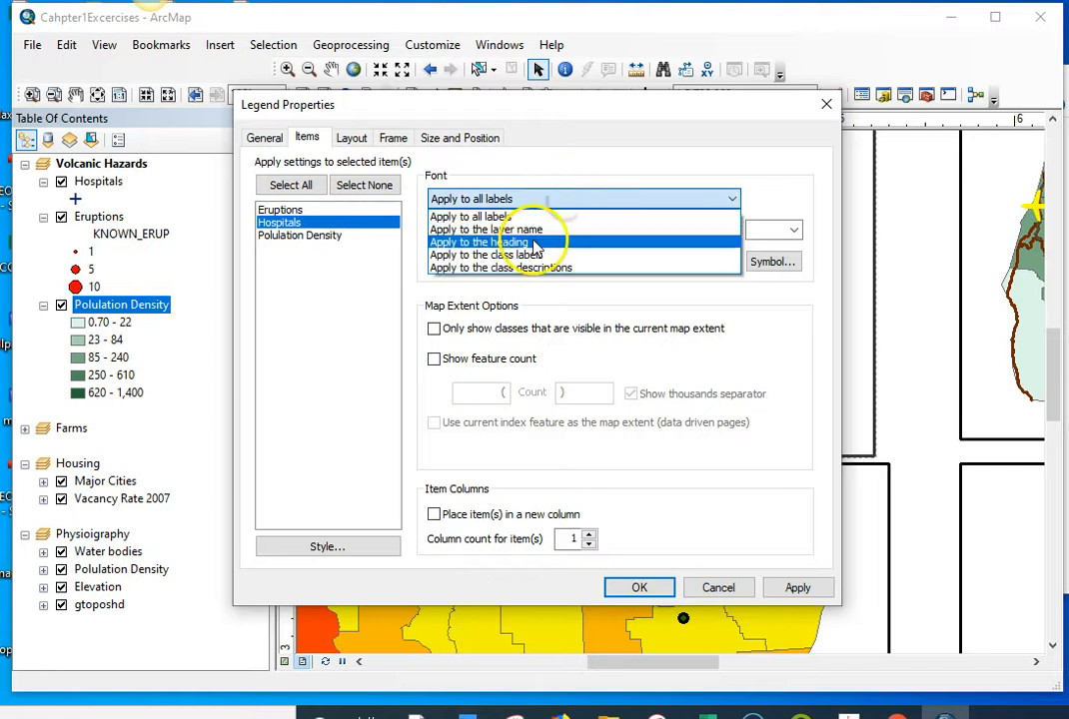
pyautogui.click(530, 228)
pyautogui.click(622, 260)
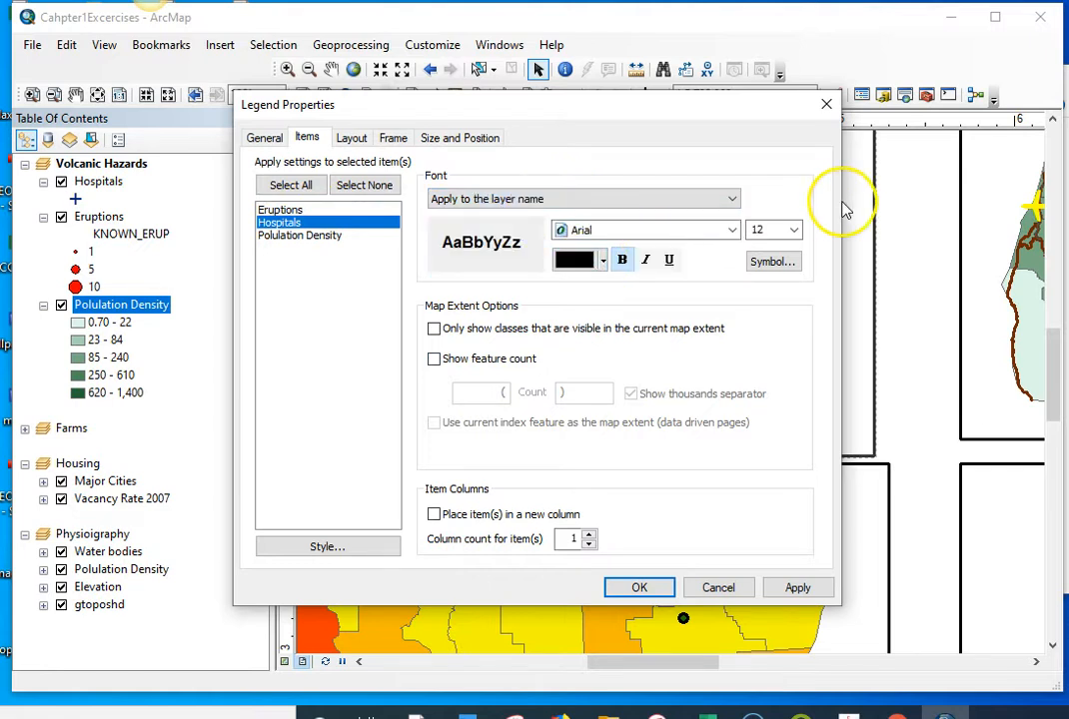
pyautogui.click(589, 262)
pyautogui.click(560, 452)
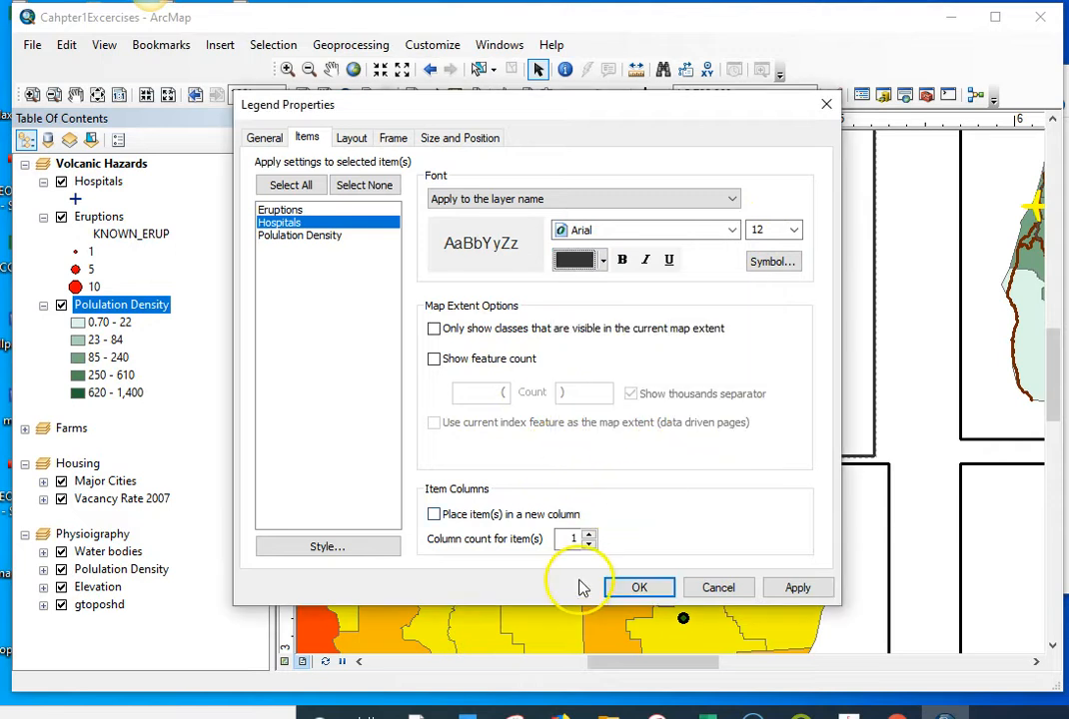
pyautogui.click(629, 586)
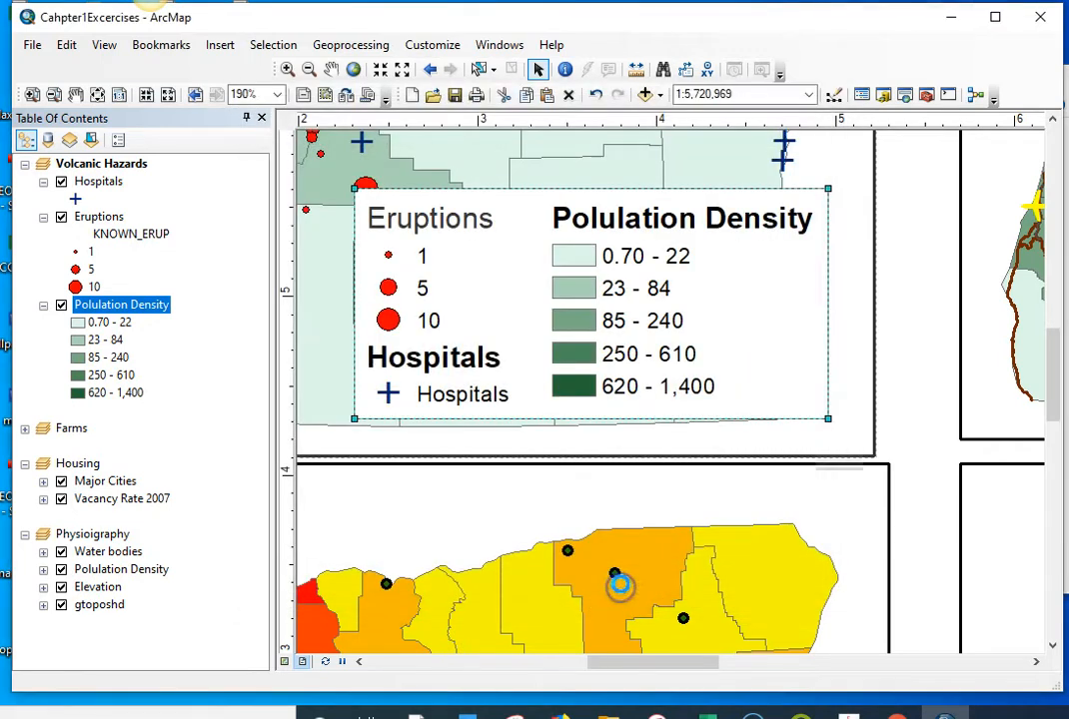
# Step: Set all labels of the Polulation Density legend item to dark gray Arial, size 12, and apply the change
pyautogui.doubleClick(641, 230)
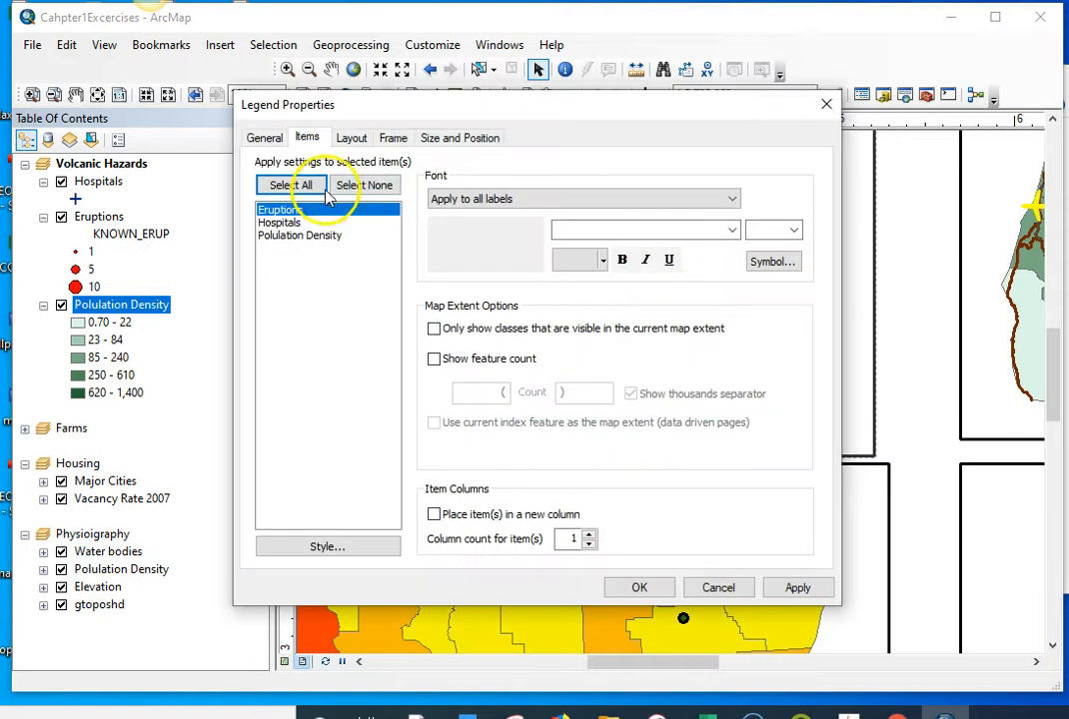
pyautogui.click(335, 238)
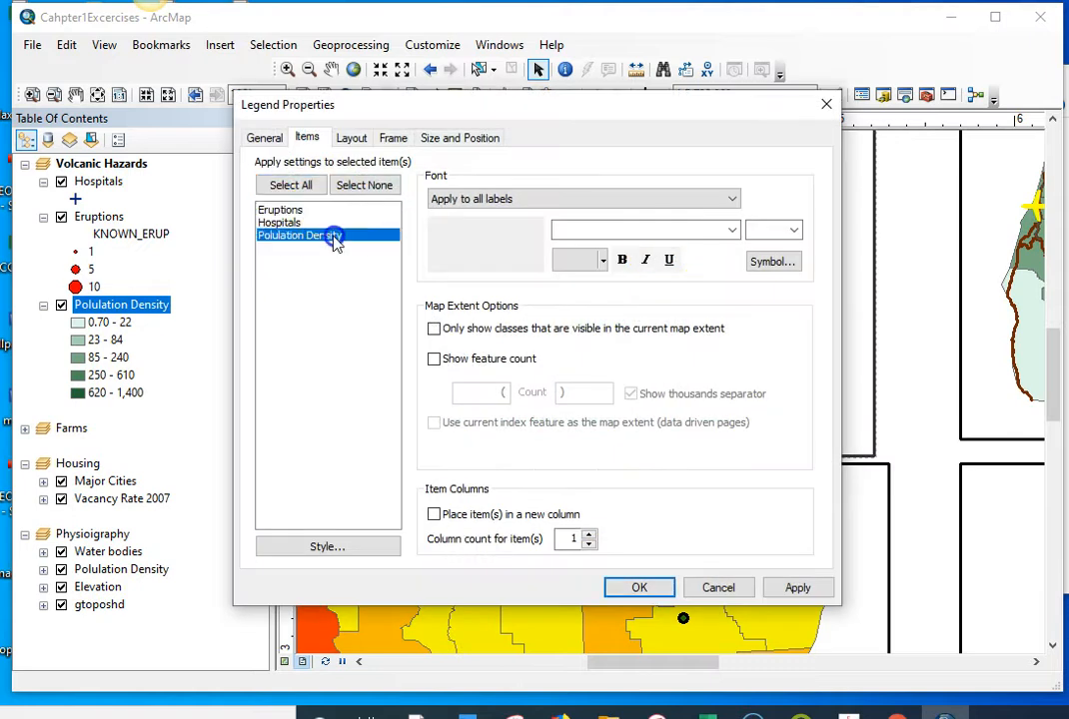
pyautogui.click(625, 232)
pyautogui.click(604, 285)
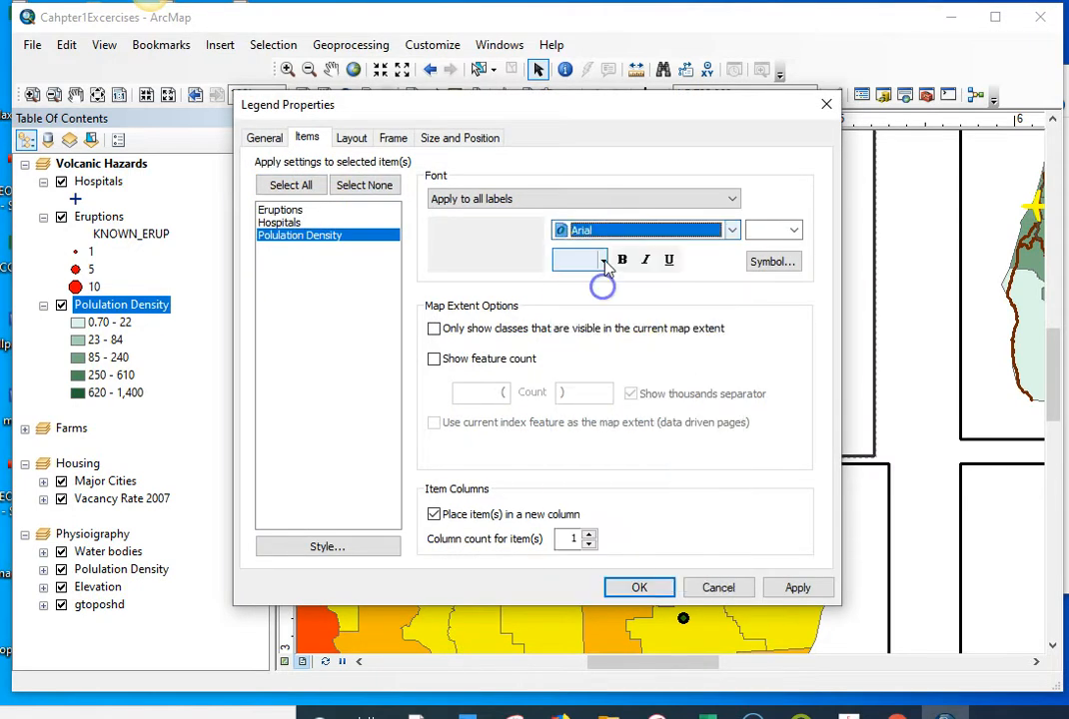
pyautogui.click(600, 260)
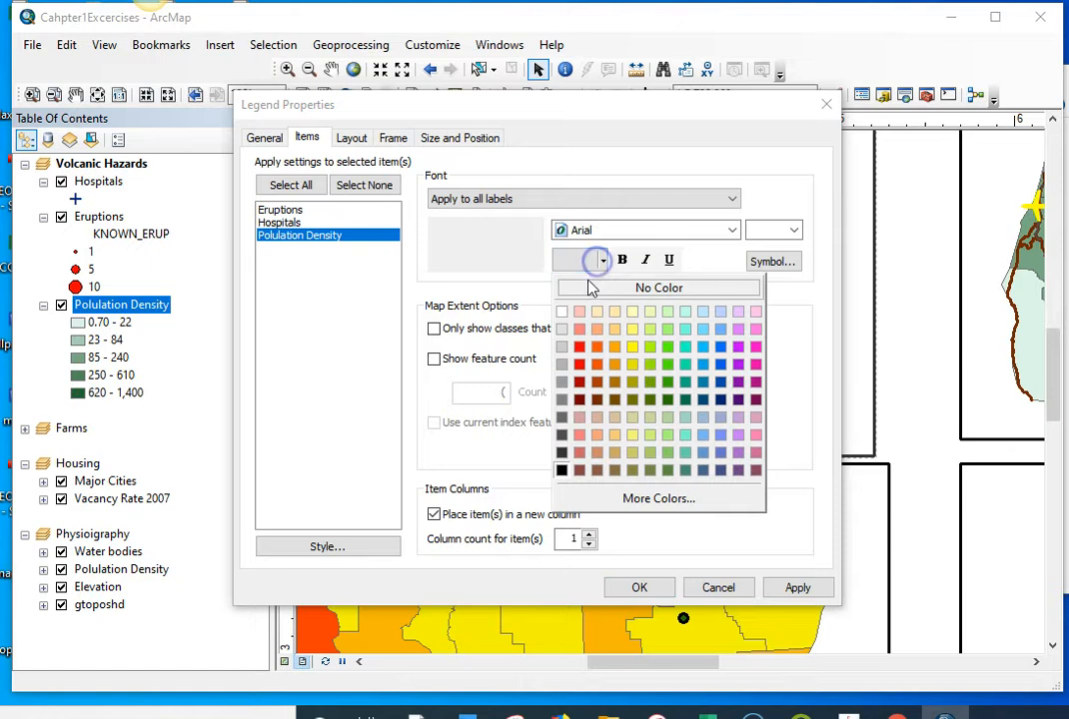
pyautogui.click(561, 455)
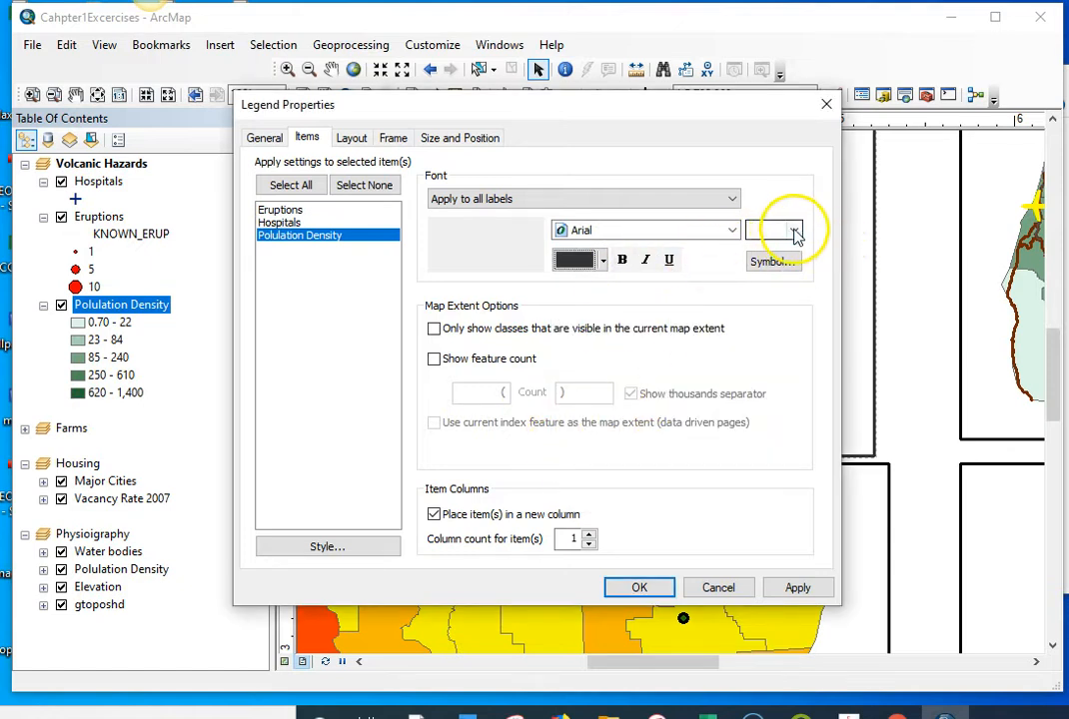
pyautogui.click(796, 231)
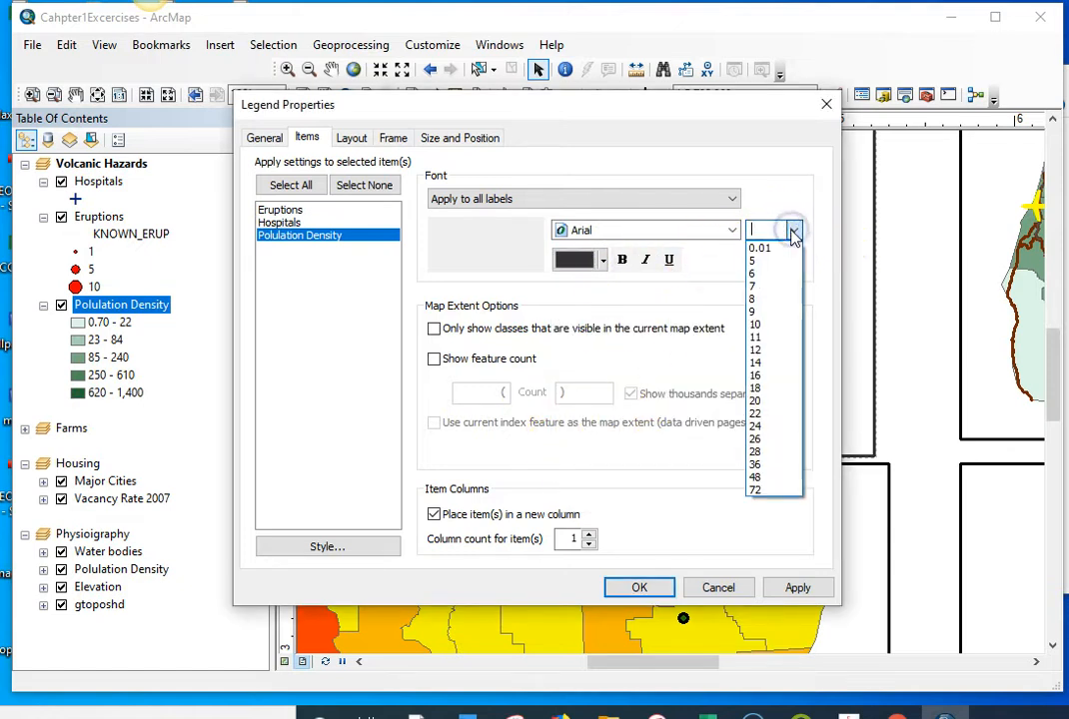
pyautogui.click(787, 350)
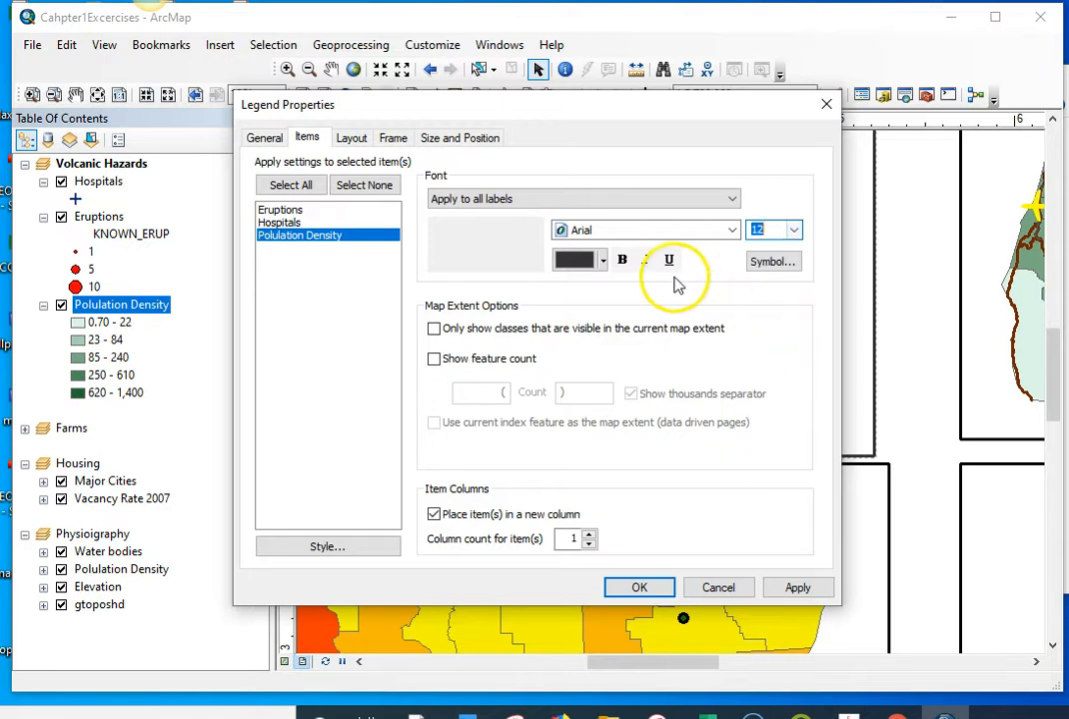
pyautogui.click(798, 588)
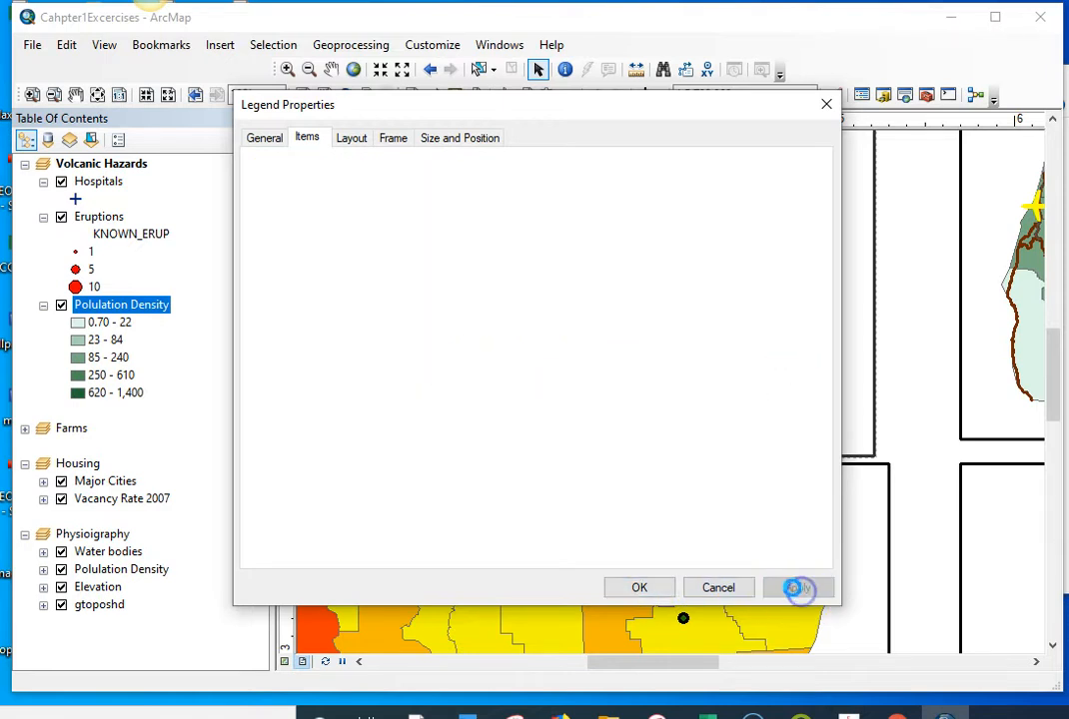
# Step: Set the font color of the Polulation Density layer name in the legend to dark gray and accept the legend properties
pyautogui.click(627, 595)
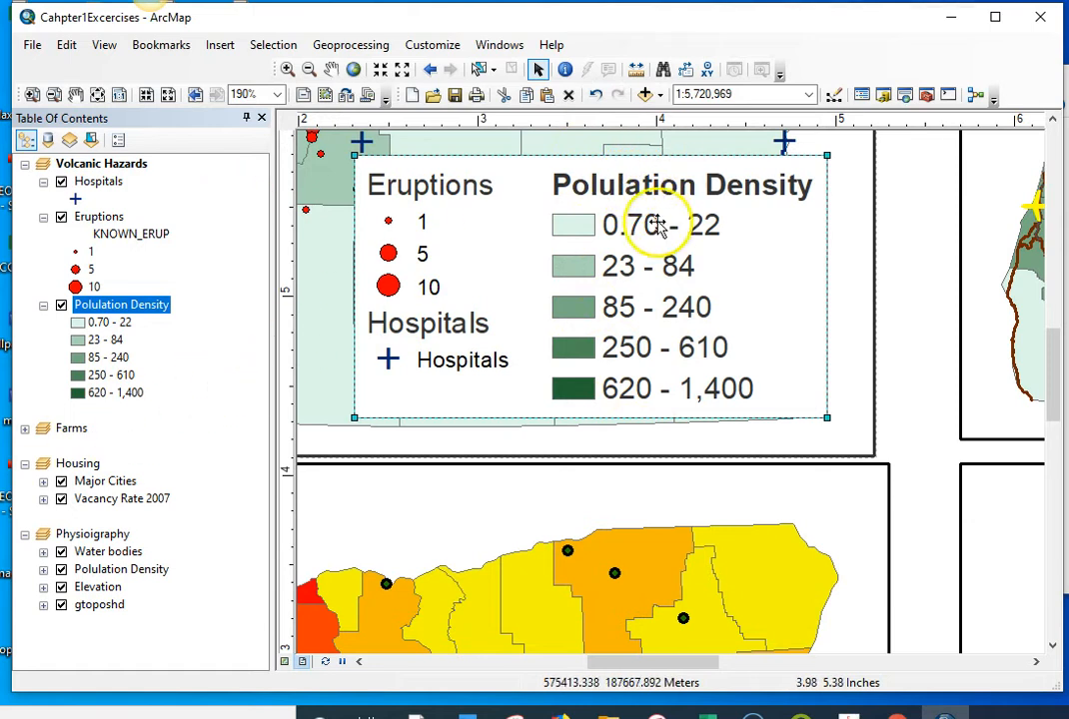
pyautogui.rightClick(728, 189)
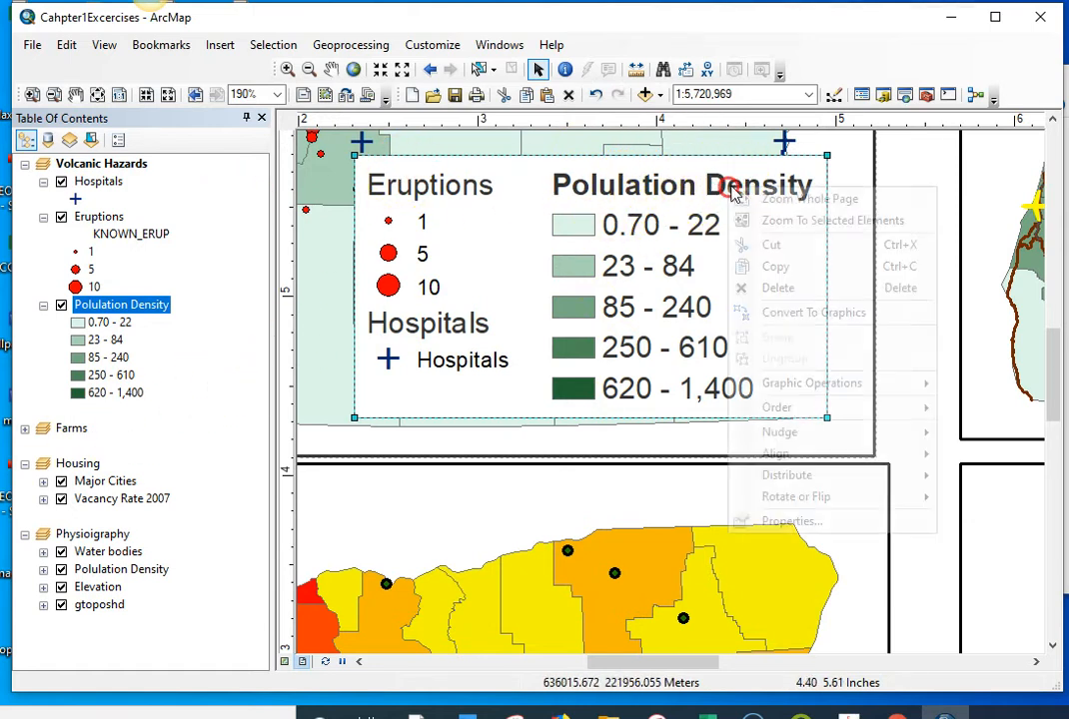
pyautogui.click(787, 521)
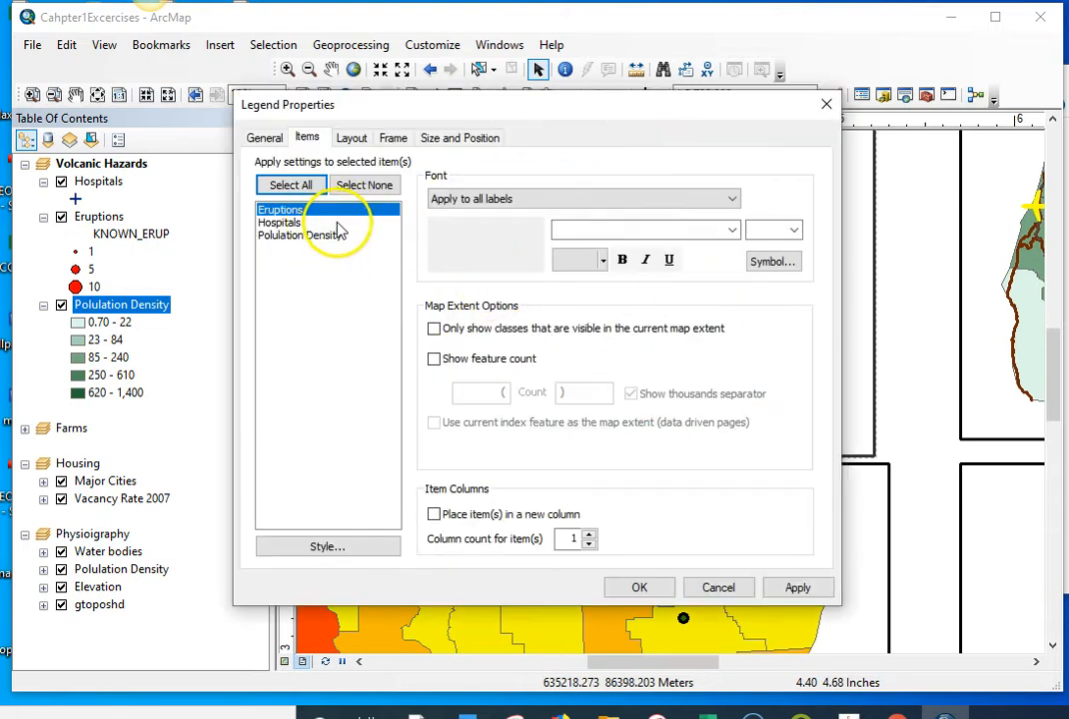
pyautogui.click(285, 236)
pyautogui.click(469, 199)
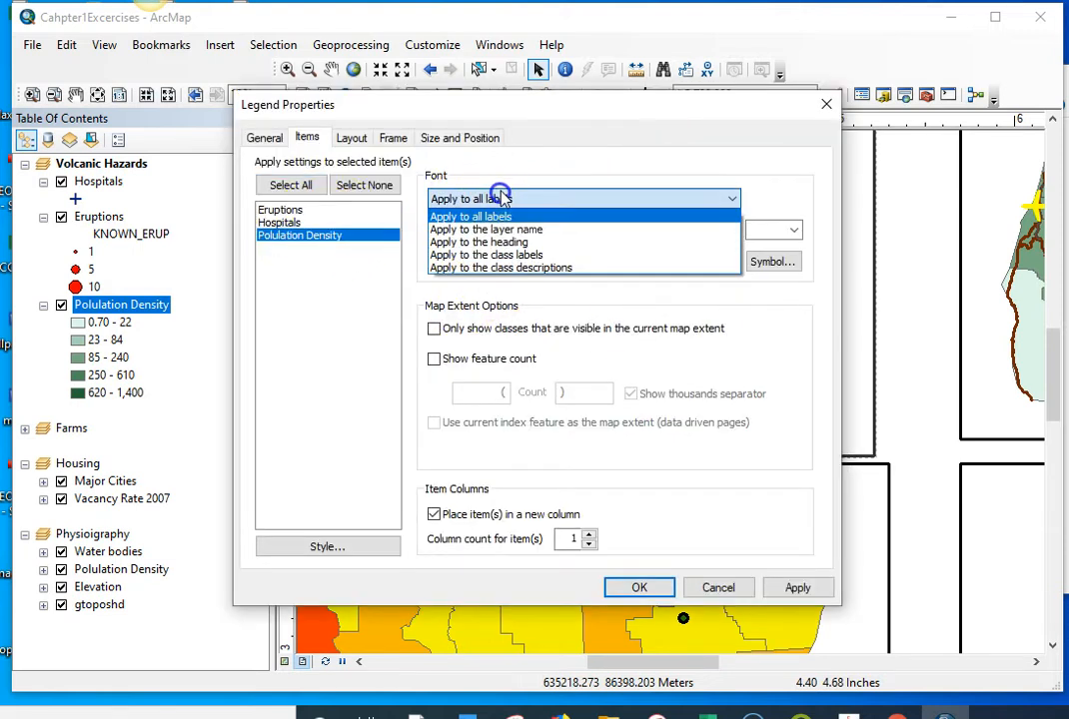
pyautogui.click(507, 230)
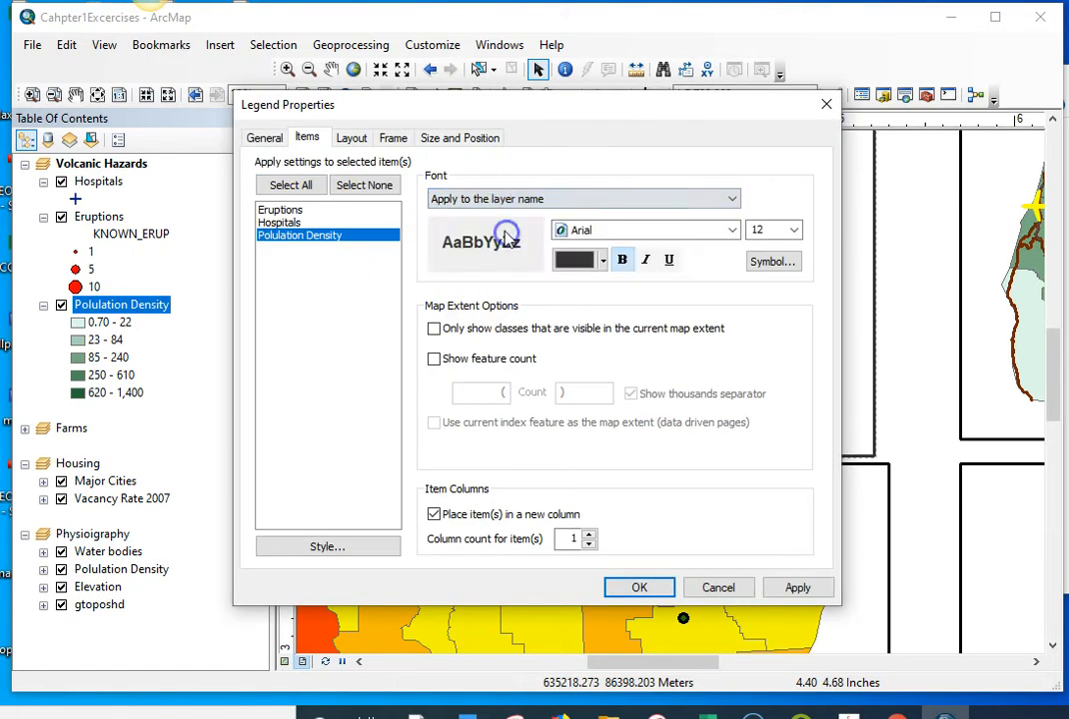
pyautogui.click(599, 262)
pyautogui.click(560, 455)
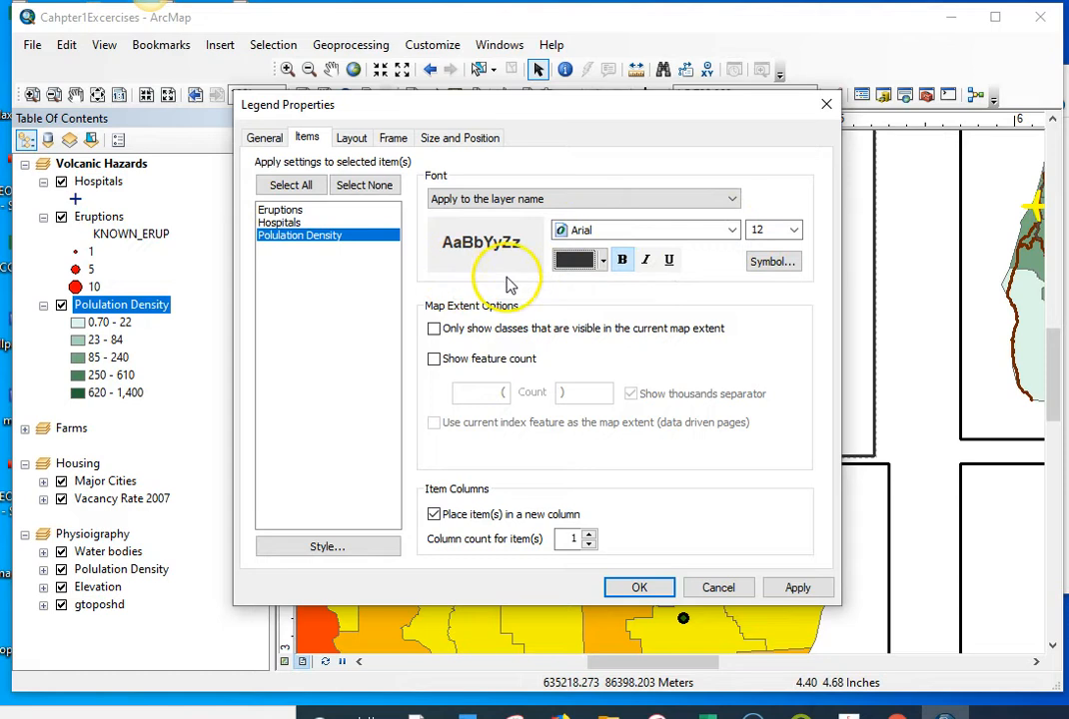
pyautogui.click(638, 587)
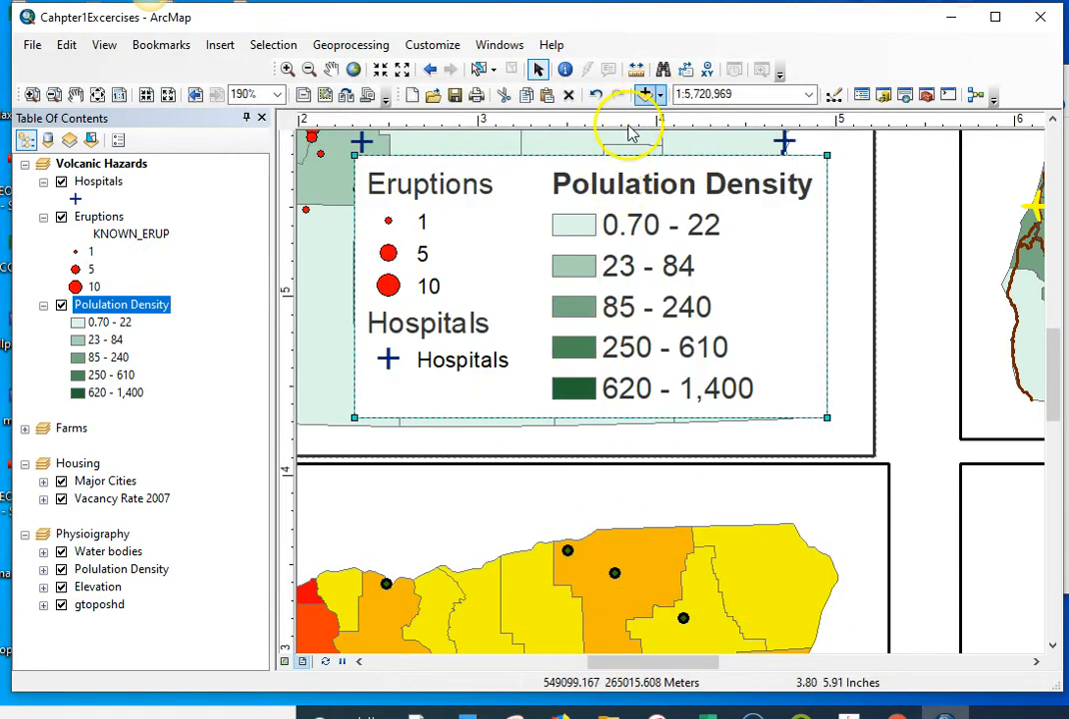
# Step: Make the Polulation Density layer name in the legend non-bold and dark gray, and accept the legend properties
pyautogui.rightClick(643, 188)
pyautogui.click(716, 531)
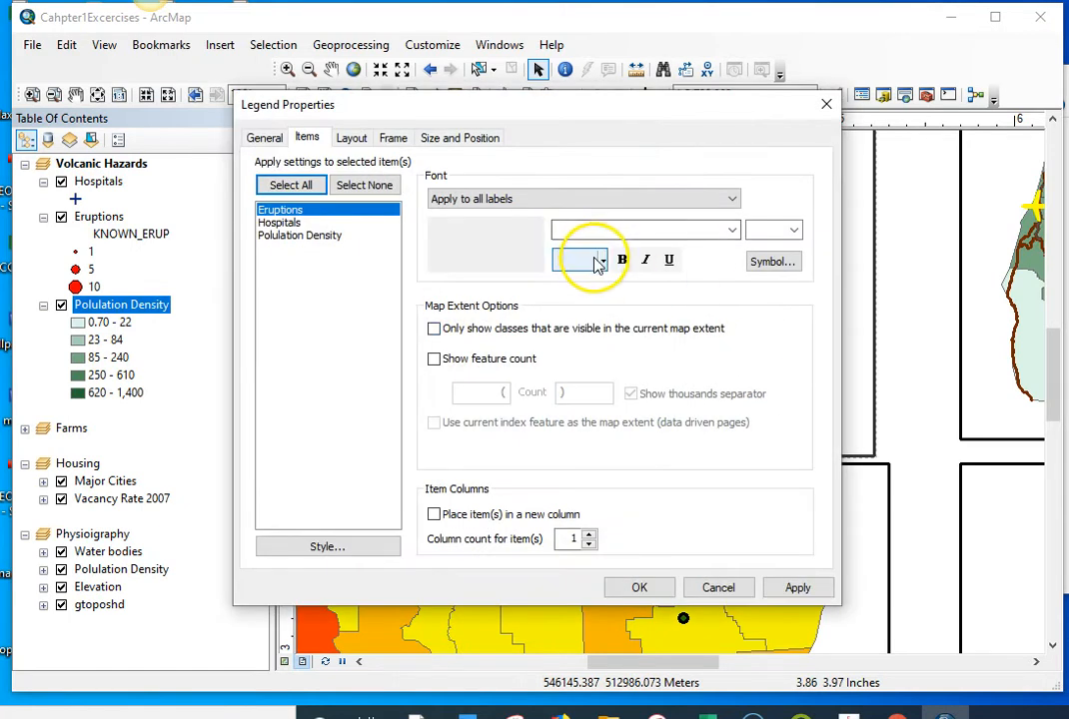
pyautogui.click(515, 199)
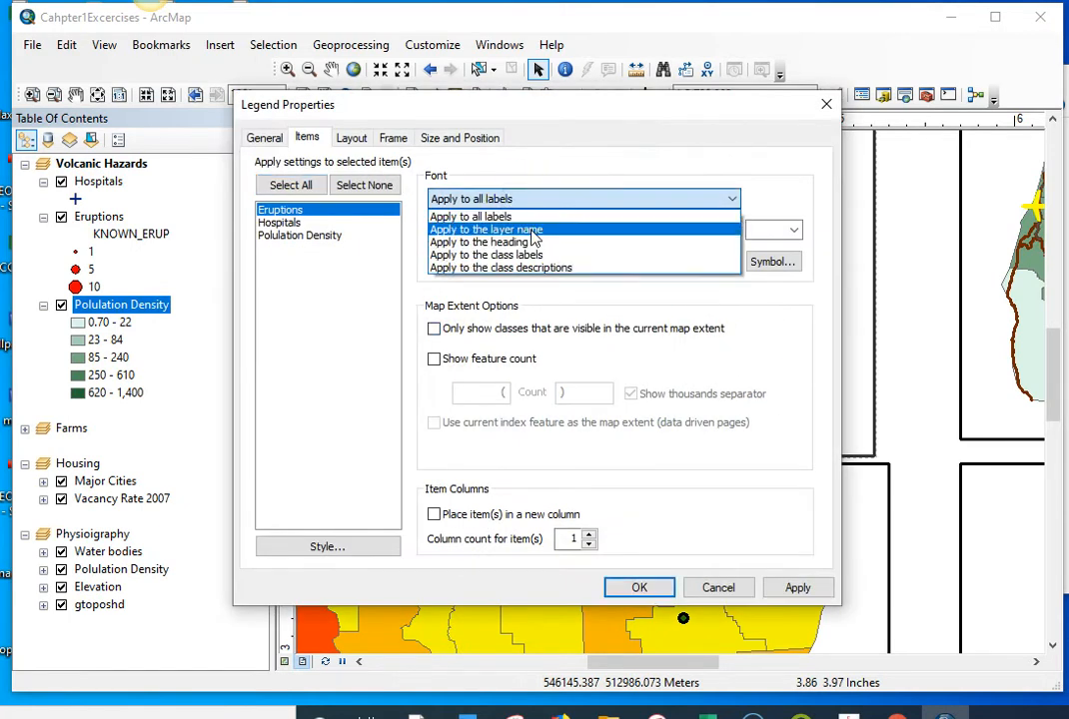
pyautogui.click(532, 229)
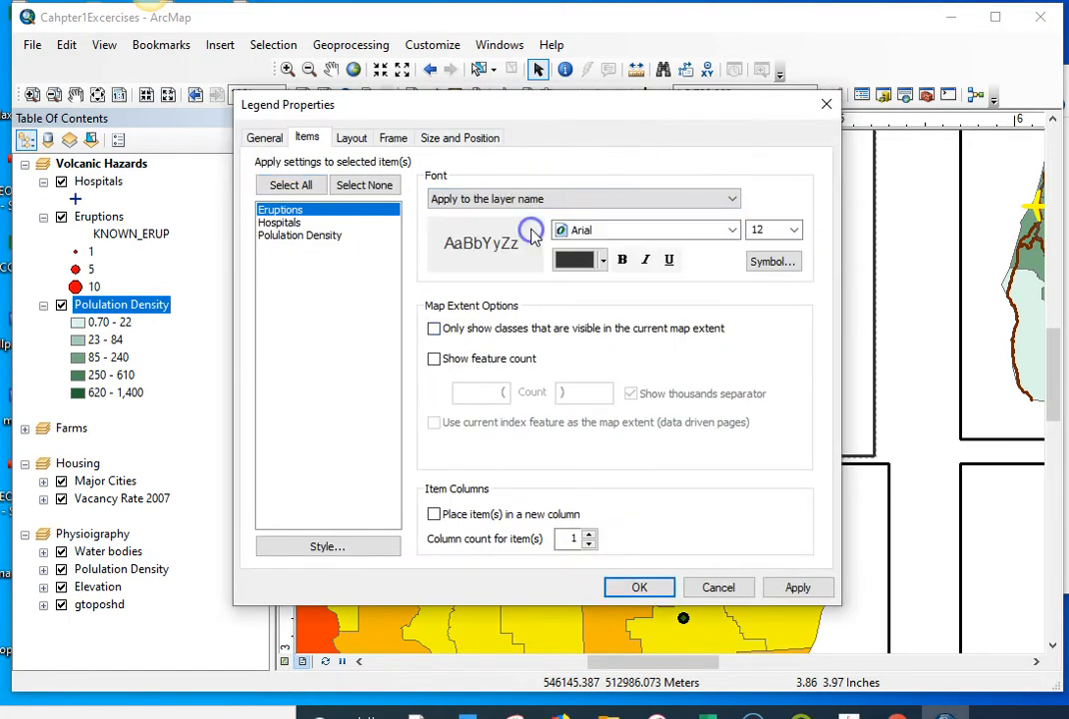
pyautogui.click(300, 236)
pyautogui.click(480, 199)
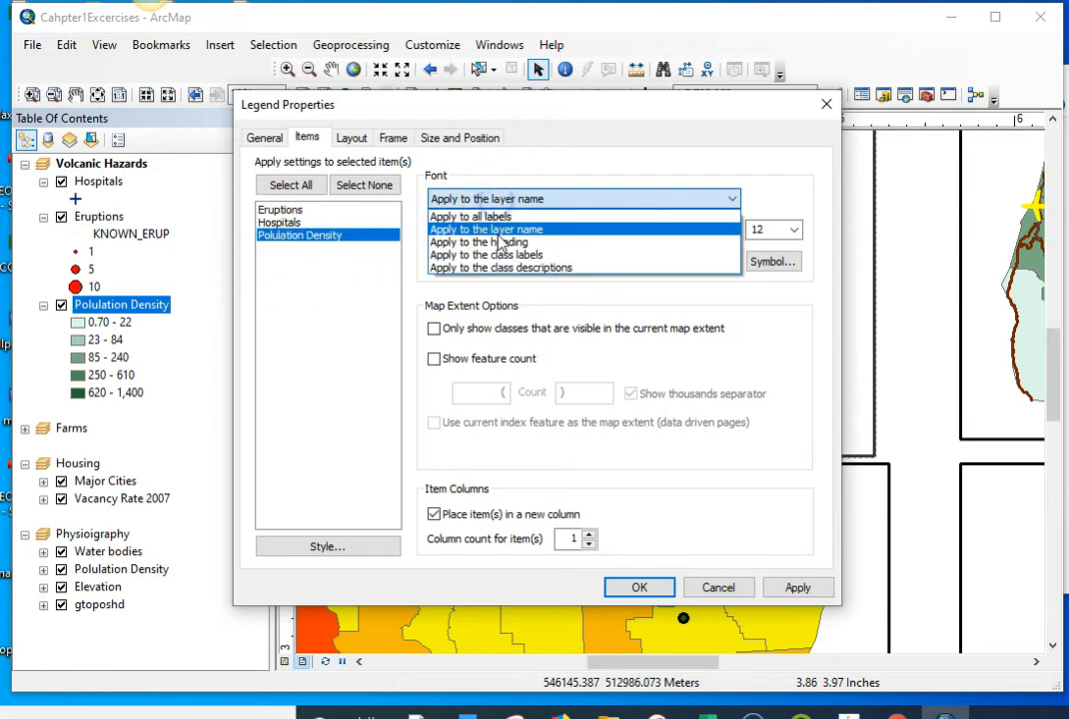
pyautogui.click(490, 230)
pyautogui.click(622, 259)
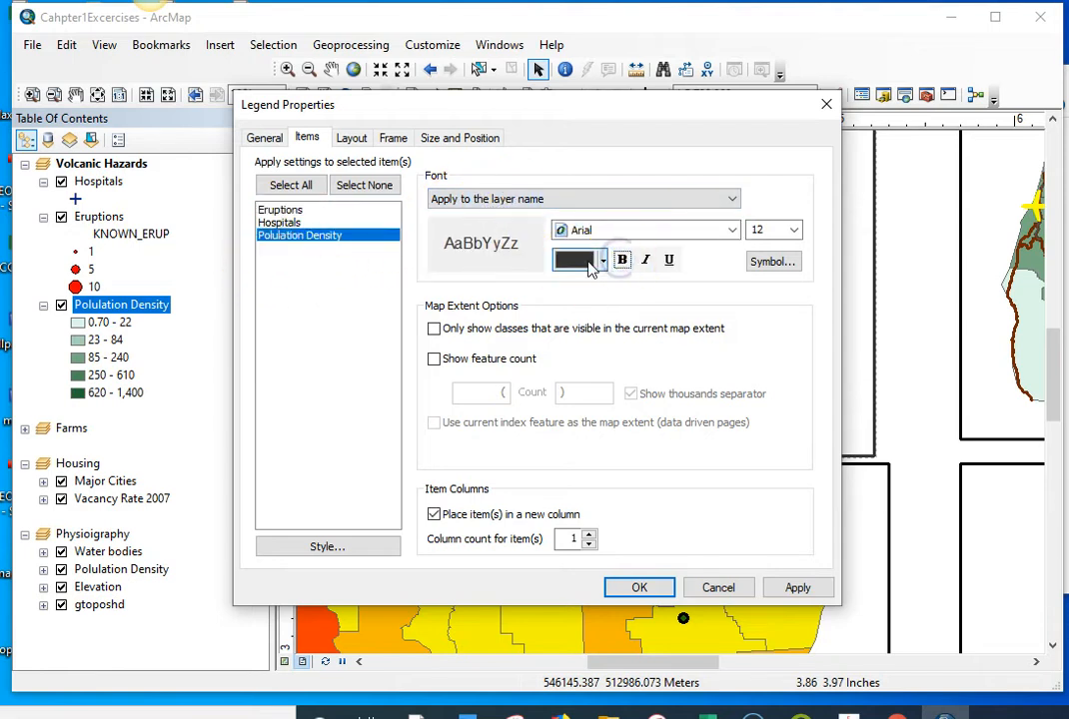
pyautogui.click(584, 262)
pyautogui.click(562, 456)
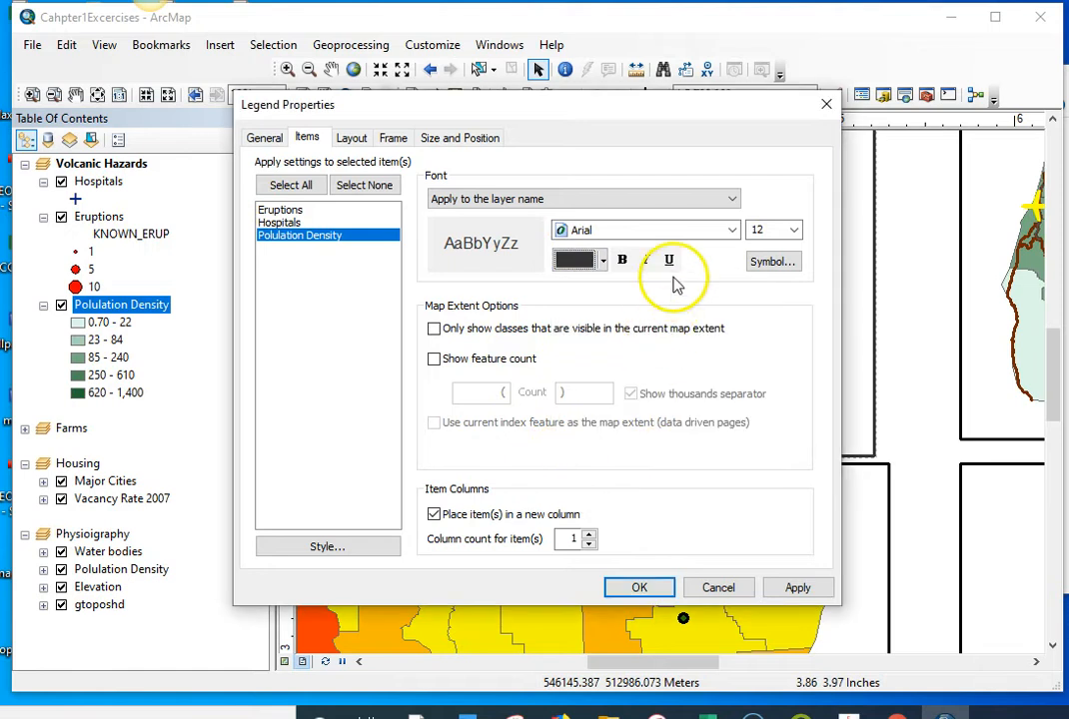
pyautogui.click(660, 591)
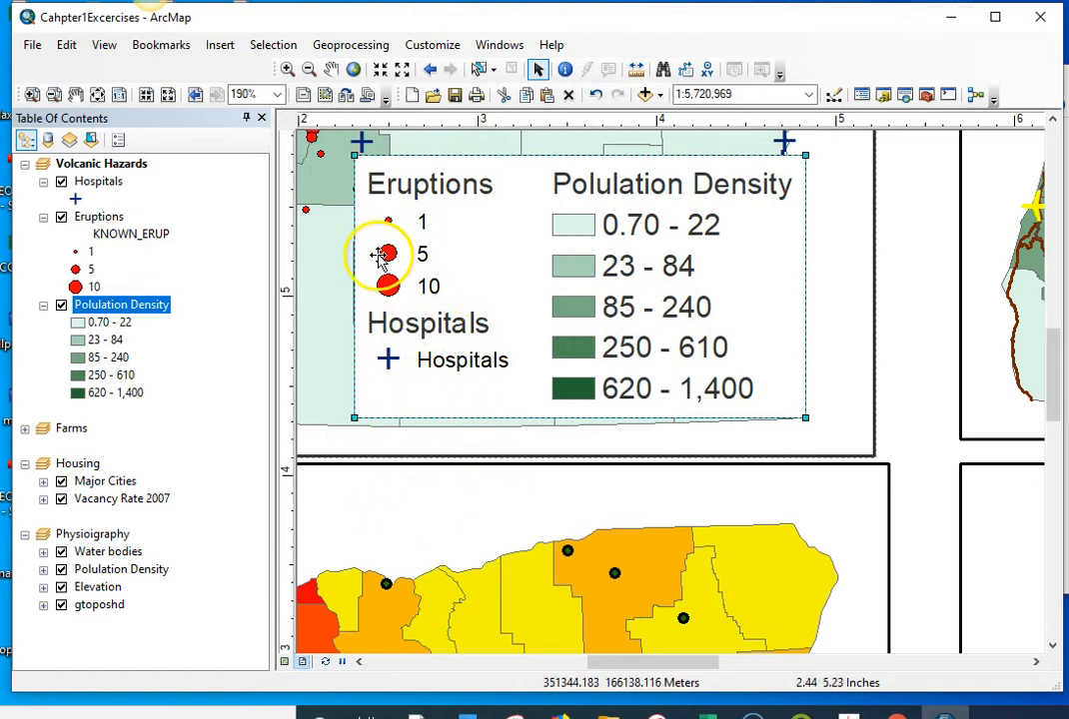
# Step: Shrink the legend to about 1.75 inches wide and place it in the lower-right corner of the Volcanic Hazards map frame
pyautogui.click(97, 94)
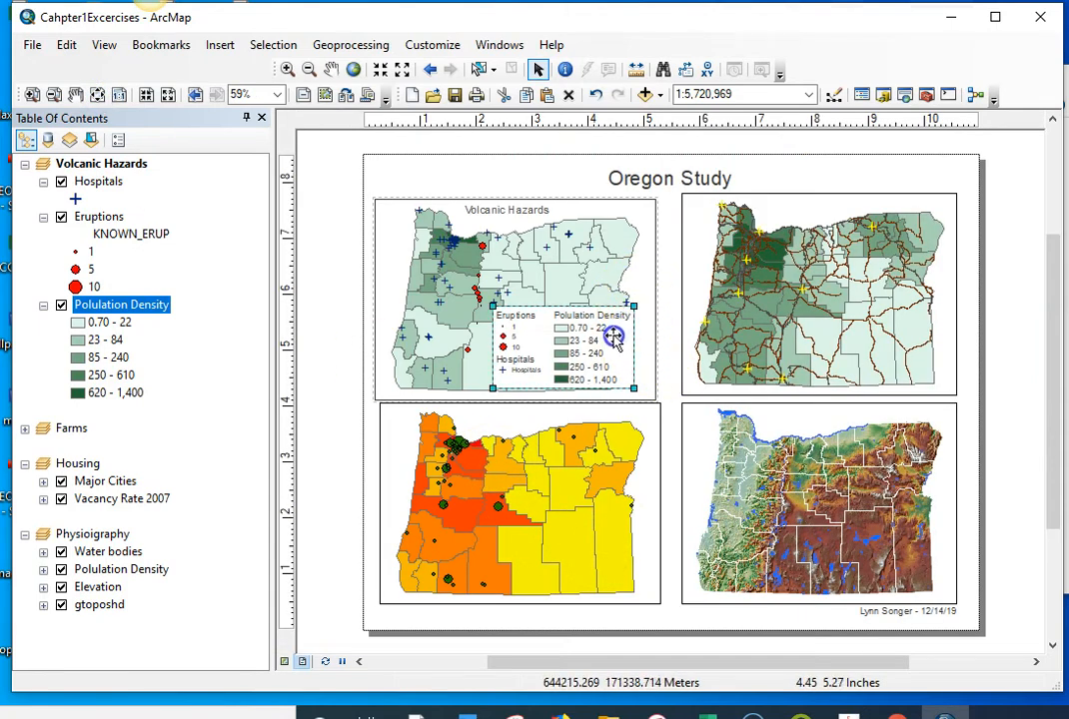
pyautogui.moveTo(554, 353); pyautogui.dragTo(618, 355)
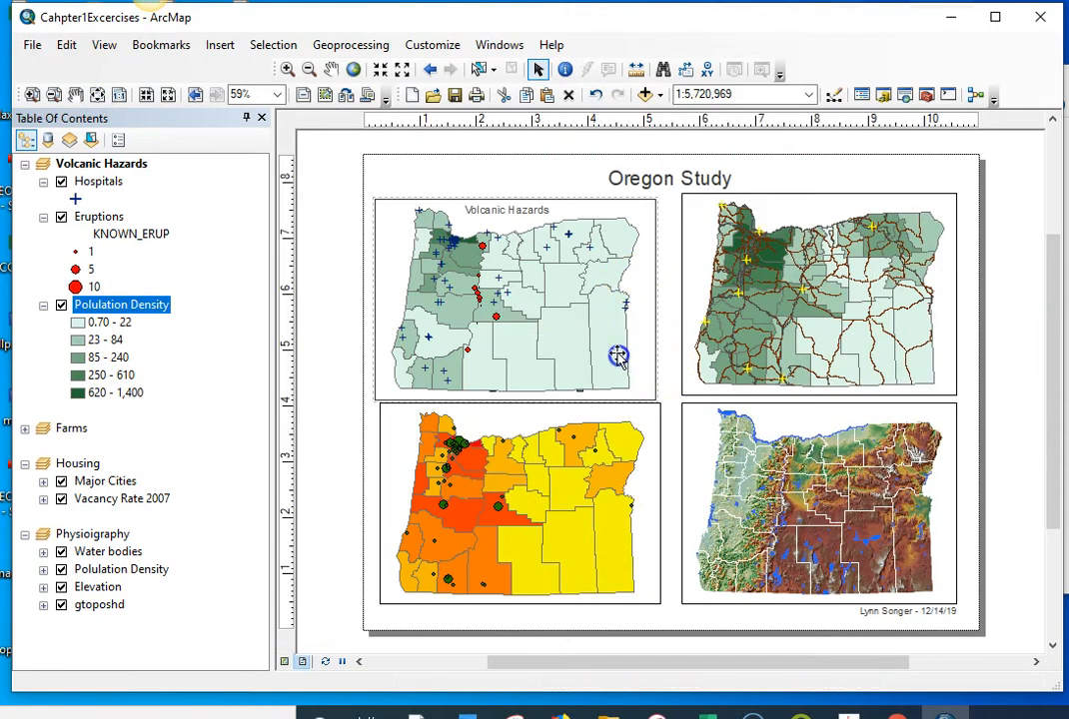
pyautogui.click(278, 96)
pyautogui.click(261, 137)
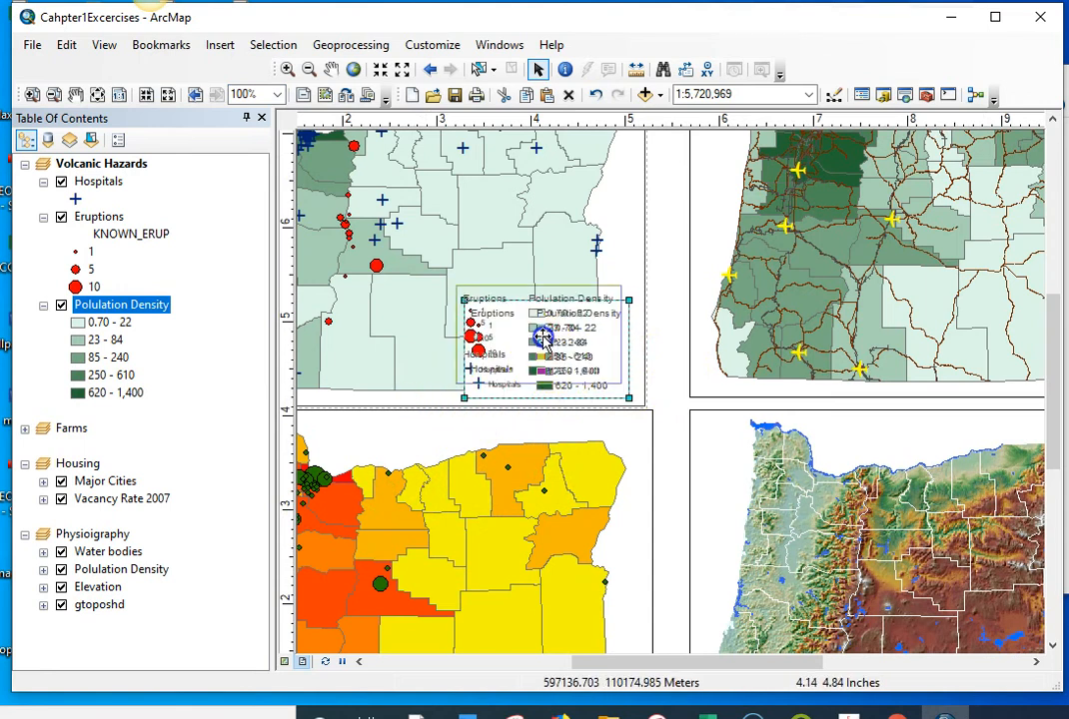
pyautogui.click(674, 479)
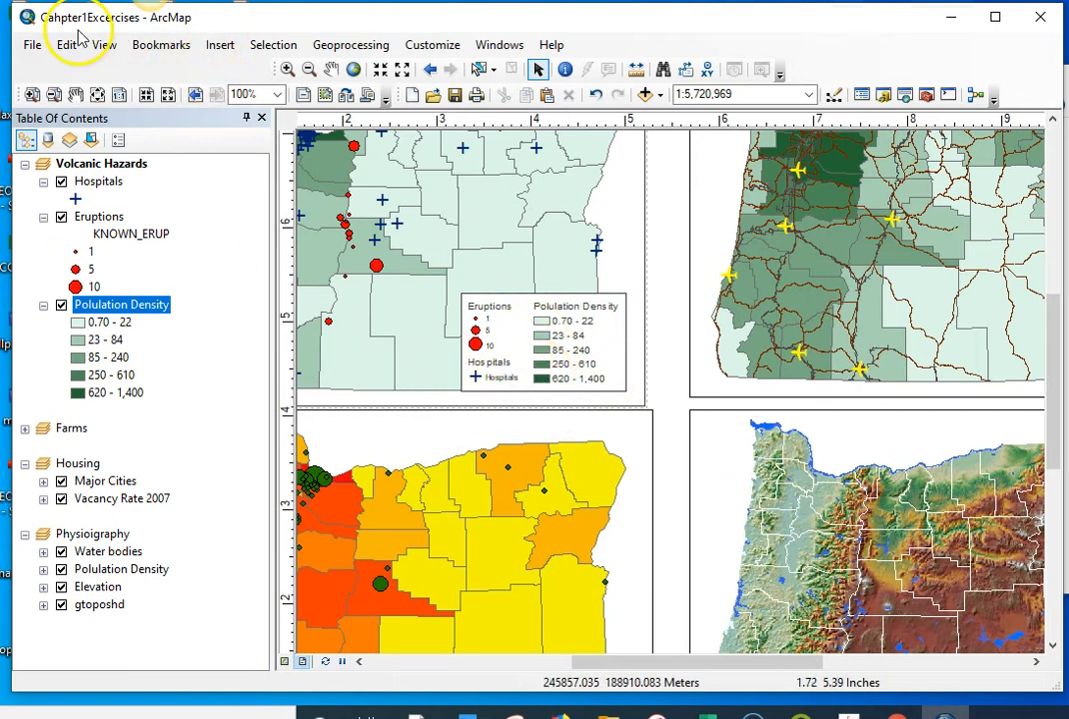
# Step: Save the map document and export the whole layout to the Desktop as a PDF named Cahpter1Excercises at 300 dpi
pyautogui.click(32, 45)
pyautogui.click(66, 111)
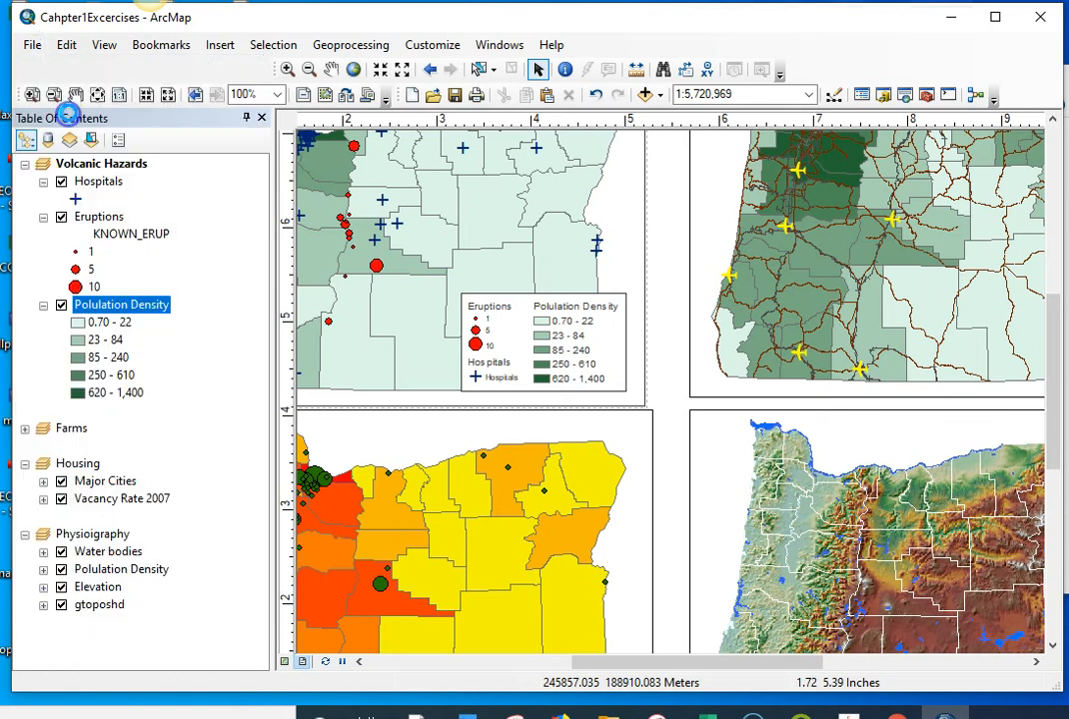
pyautogui.scroll(3, 676, 413)
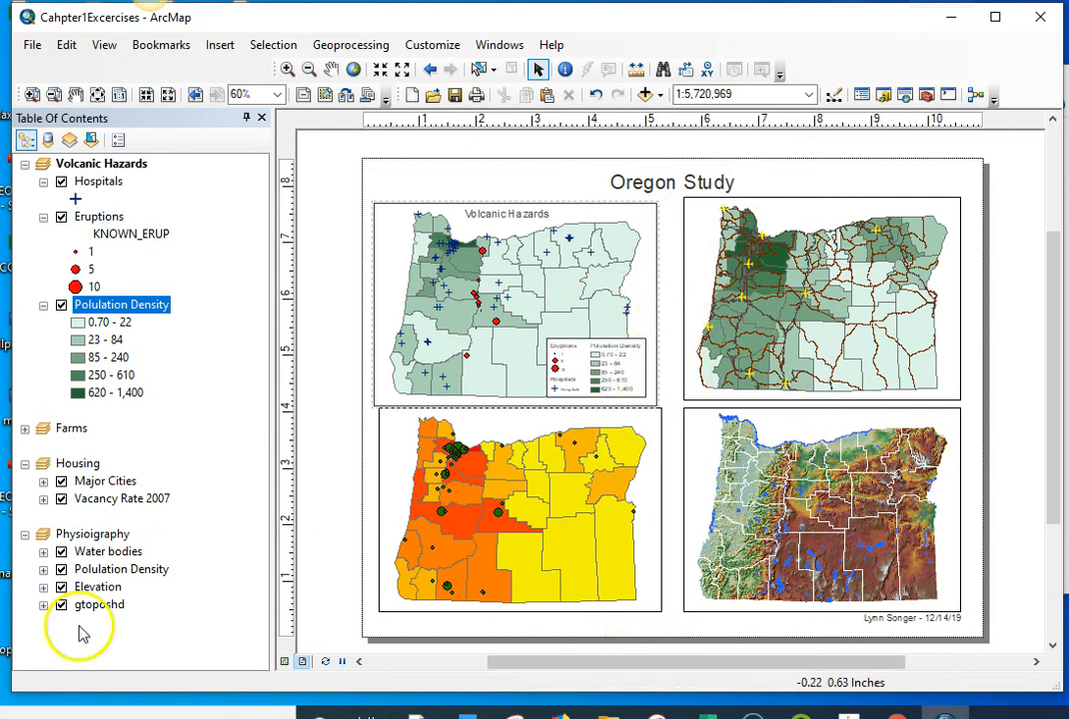
pyautogui.click(32, 46)
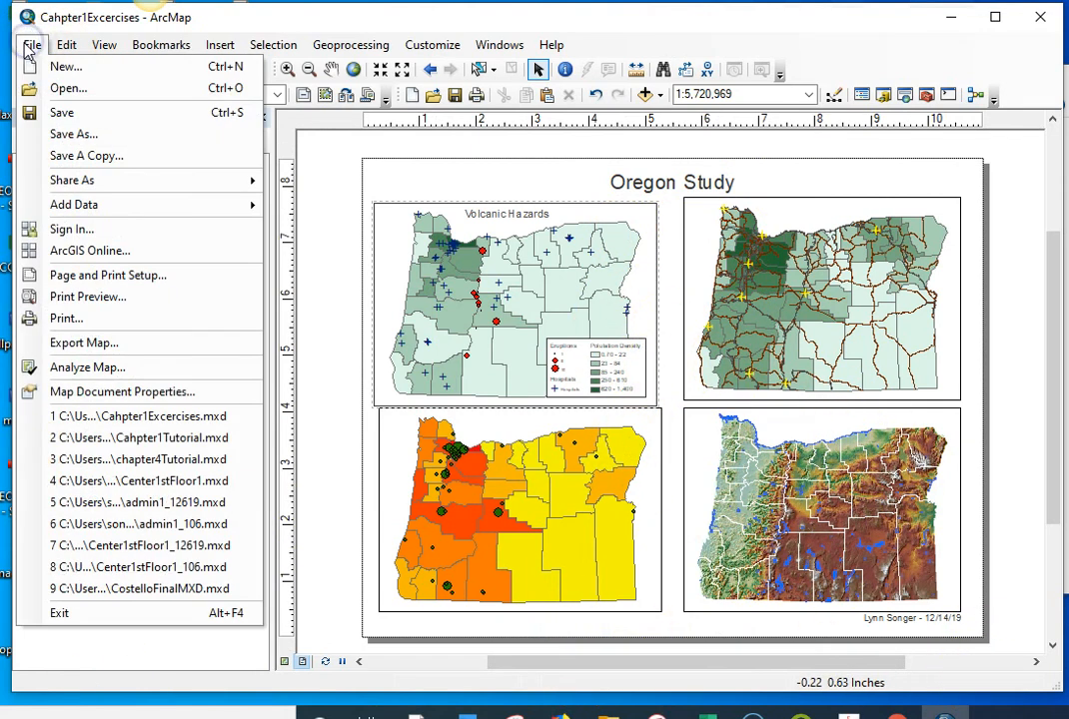
pyautogui.click(113, 347)
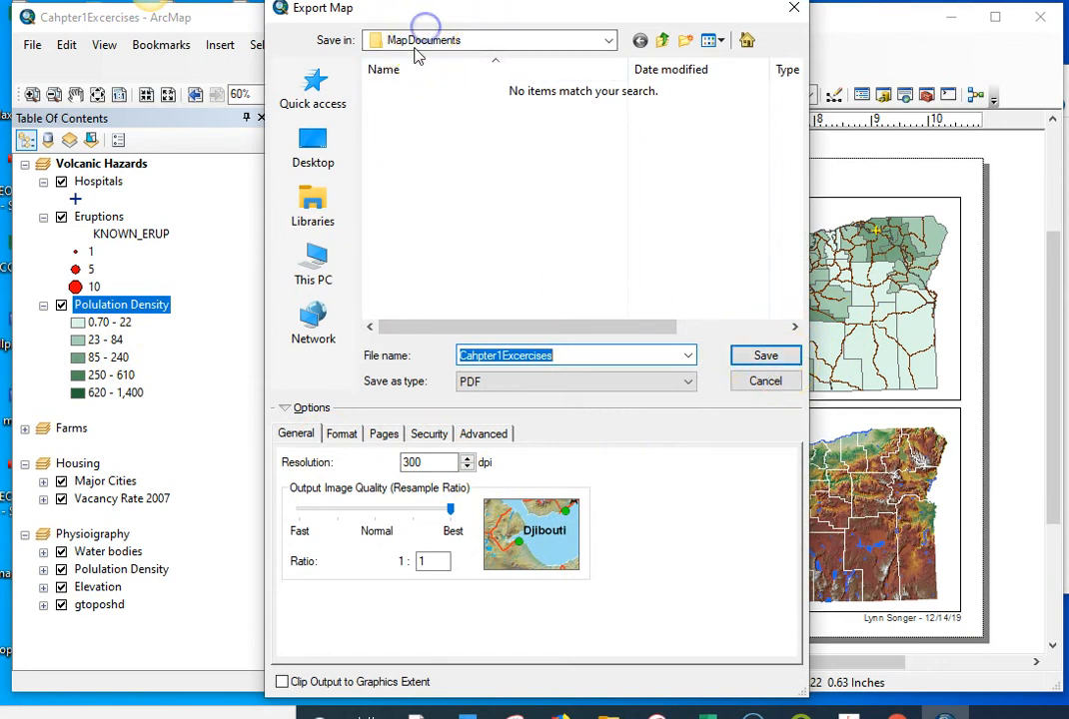
pyautogui.click(312, 145)
pyautogui.click(765, 363)
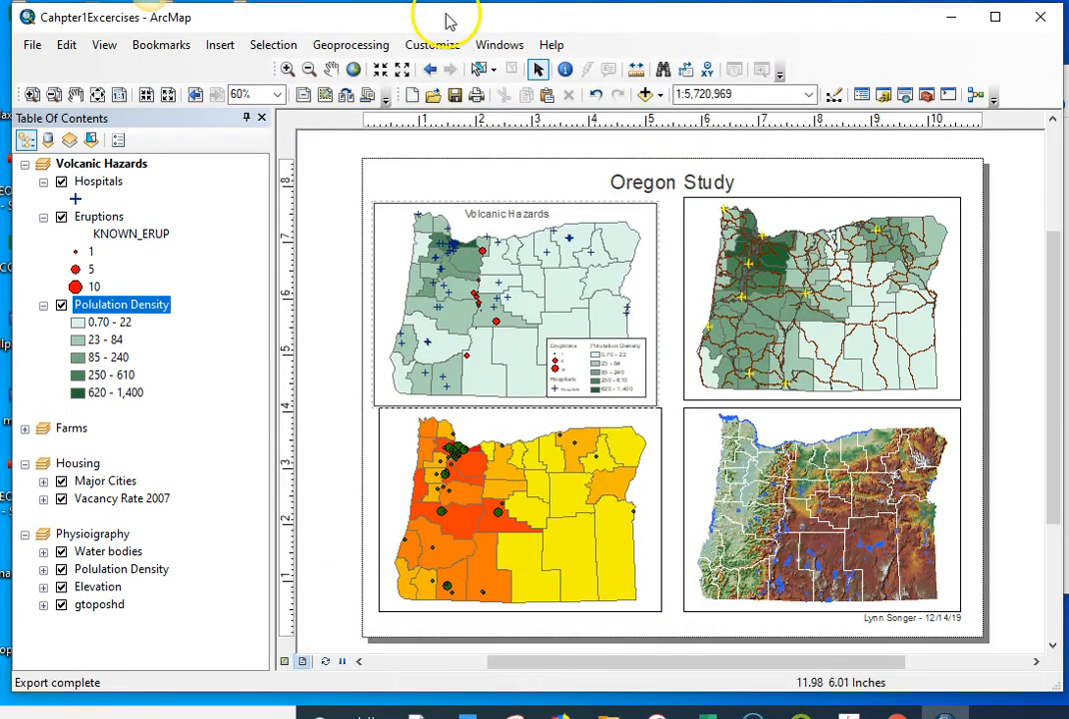
# Step: Align the Volcanic Hazards data frame with the Housing frame below it and the map frame beside it, and save the map document
pyautogui.moveTo(440, 18)
pyautogui.mouseDown()
pyautogui.moveTo(304, 167)
pyautogui.moveTo(379, 78)
pyautogui.moveTo(538, 1)
pyautogui.moveTo(454, 14)
pyautogui.mouseUp()
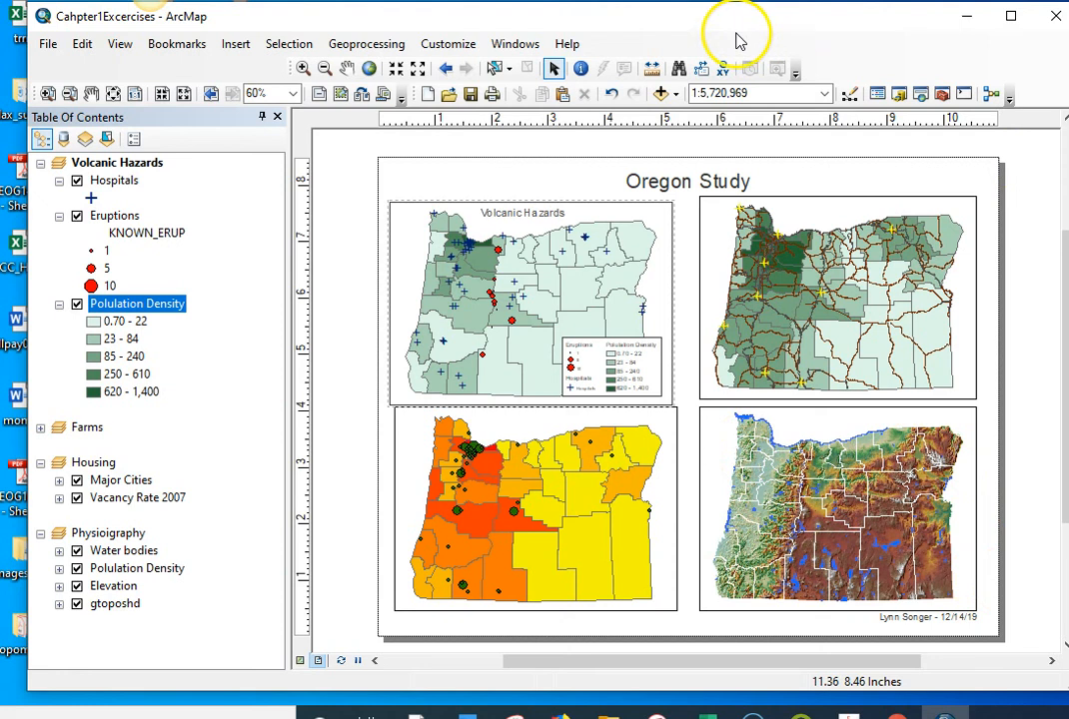
pyautogui.click(457, 228)
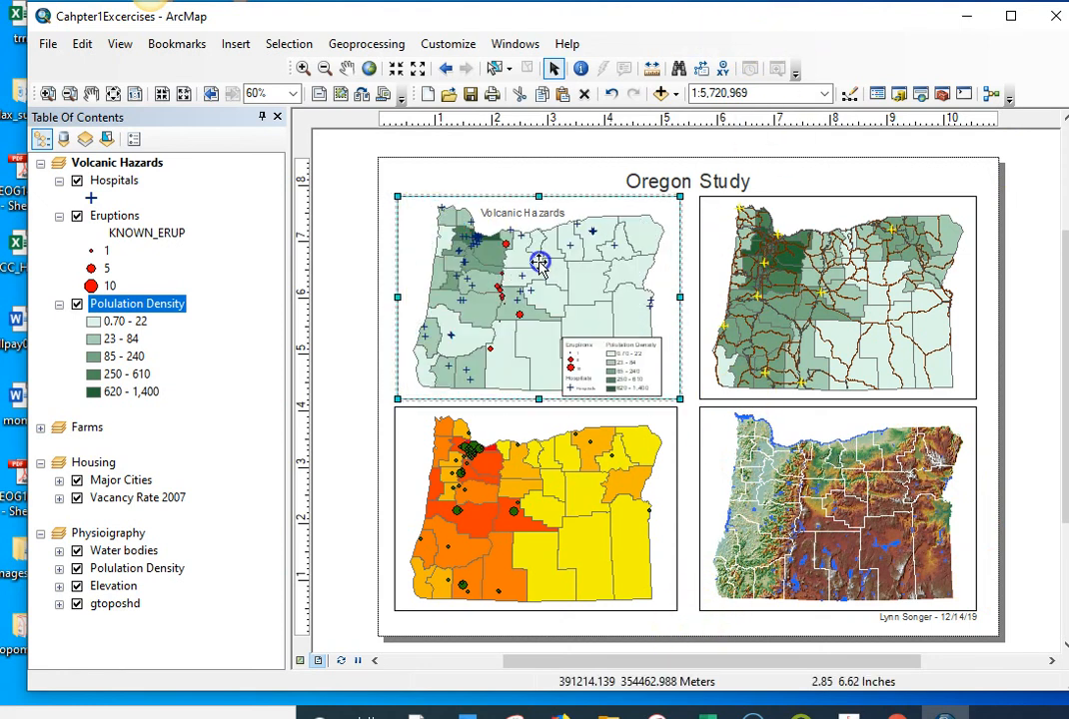
pyautogui.click(574, 577)
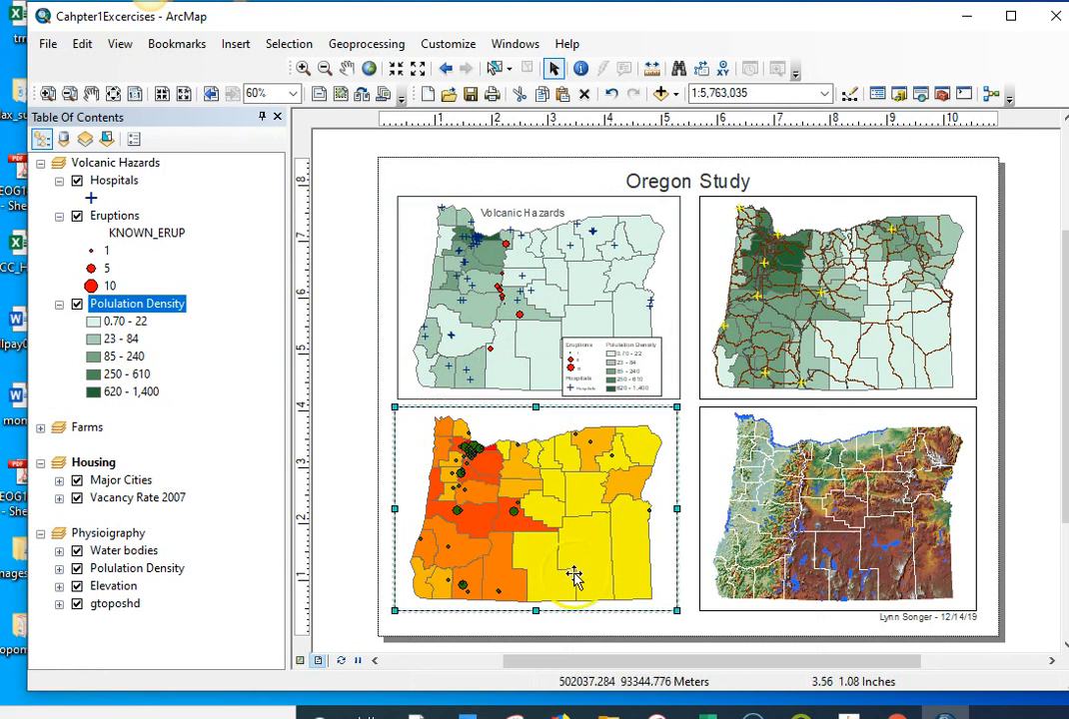
pyautogui.click(488, 299)
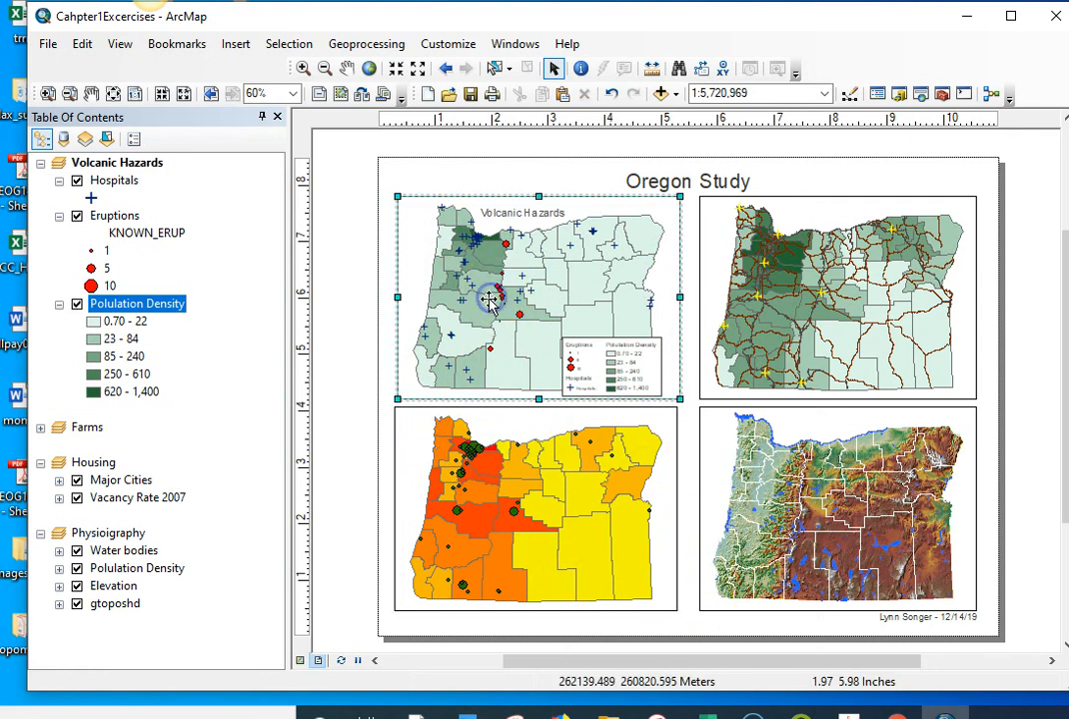
pyautogui.click(1013, 407)
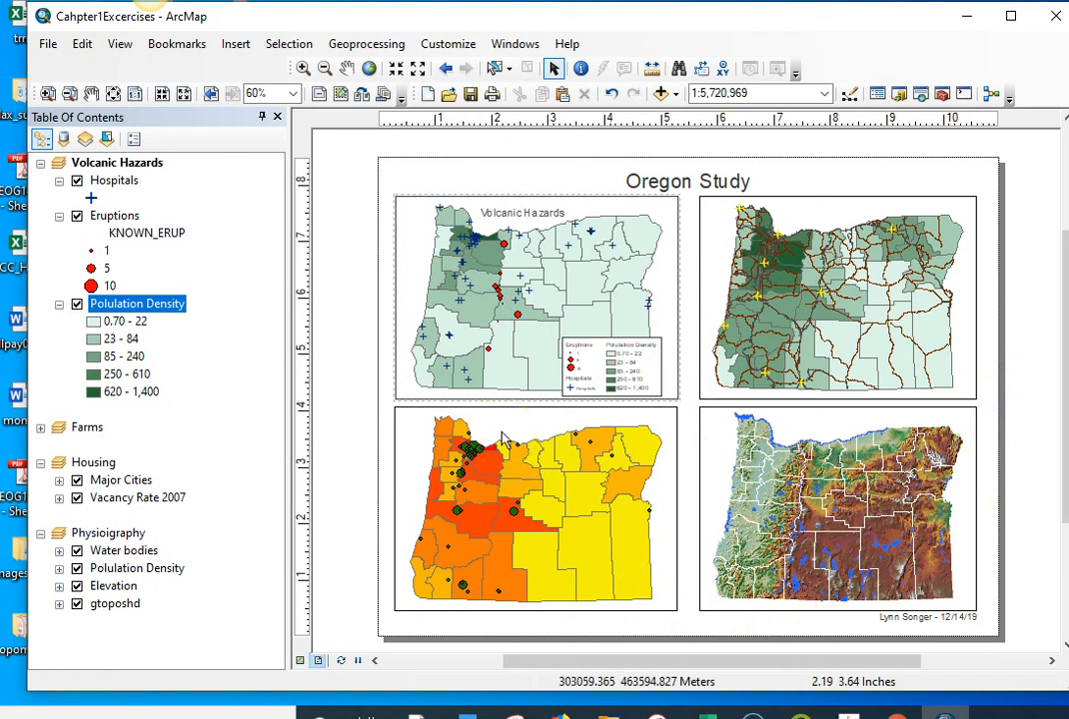
pyautogui.click(58, 43)
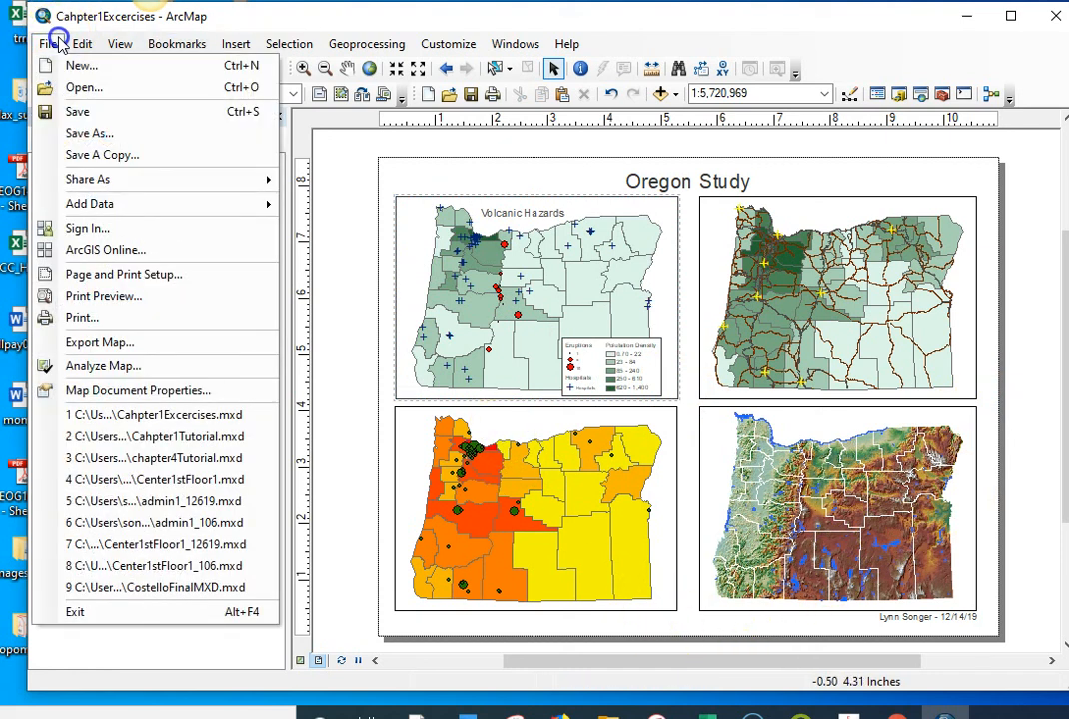
pyautogui.click(79, 114)
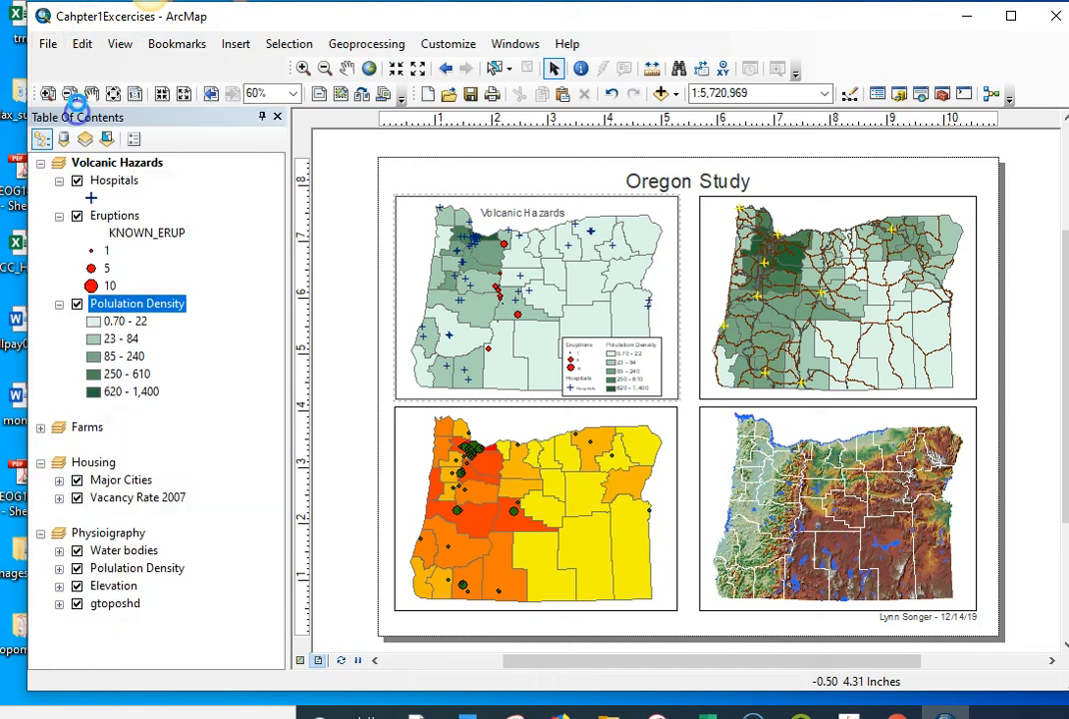